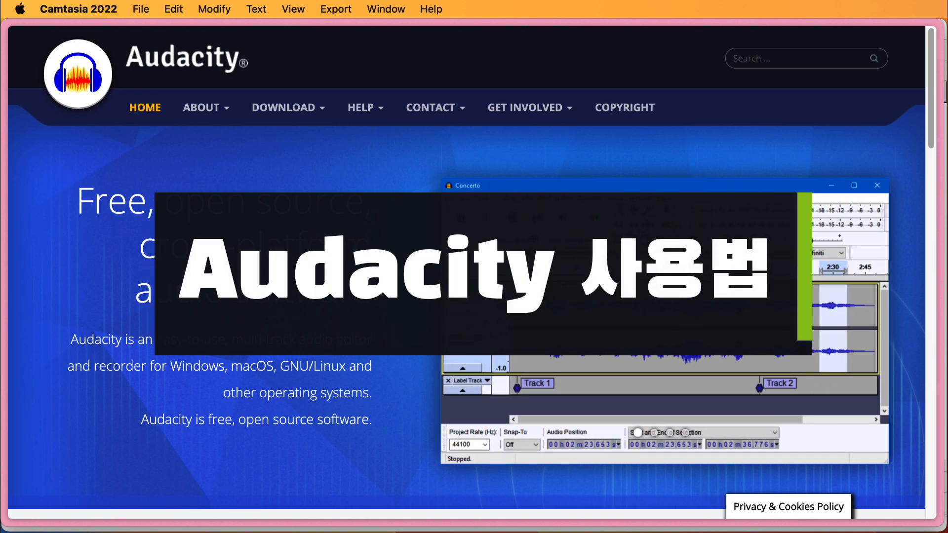
- Find the download section on the Audacity website's home page and open the Audacity download
{"action": "left_click", "coordinate": [929, 95]}
{"action": "left_click_drag", "start_coordinate": [932, 133], "coordinate": [930, 227]}
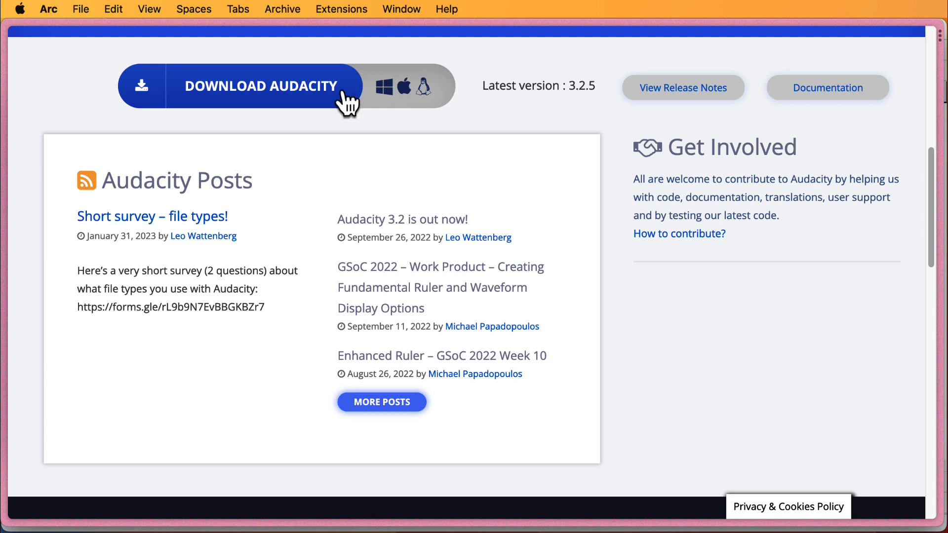
{"action": "left_click", "coordinate": [212, 89]}
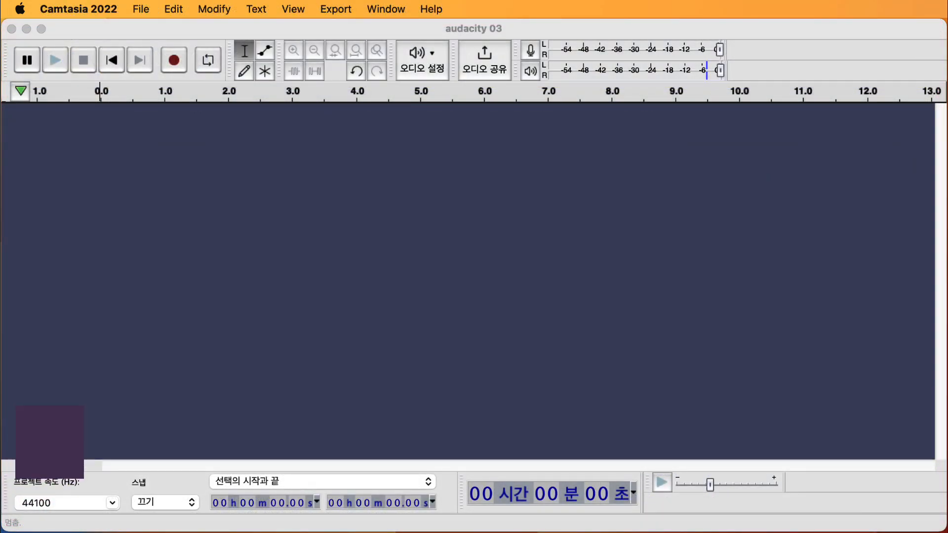
- Look through the available project rates in Audacity, keeping 44100 Hz
{"action": "left_click", "coordinate": [400, 403]}
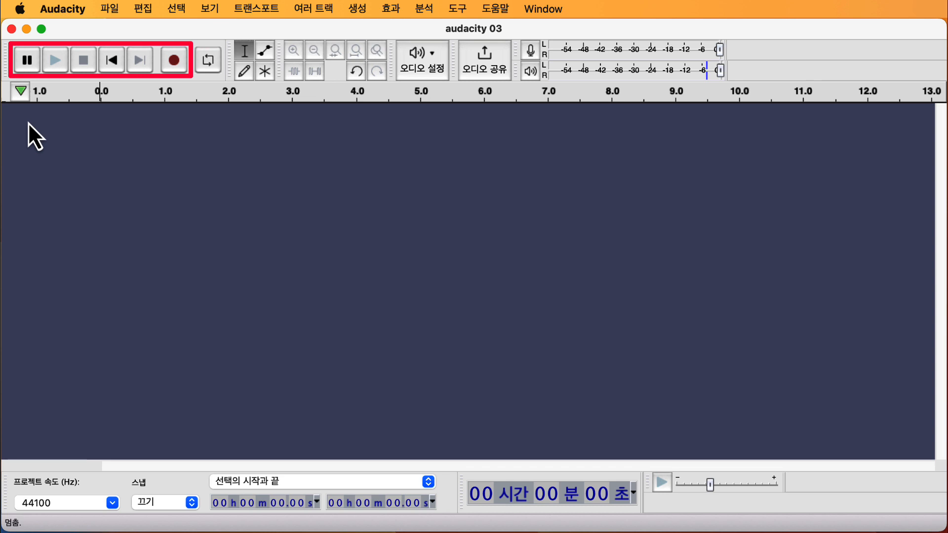
{"action": "left_click", "coordinate": [113, 502]}
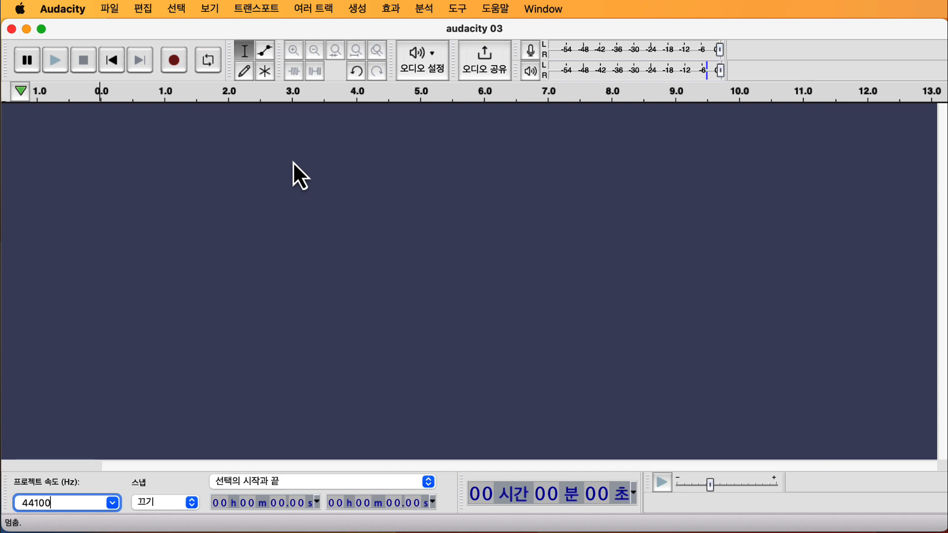
- Review the playback device, recording device and recording channel choices and the detailed device settings in the audio setup
{"action": "left_click", "coordinate": [417, 76]}
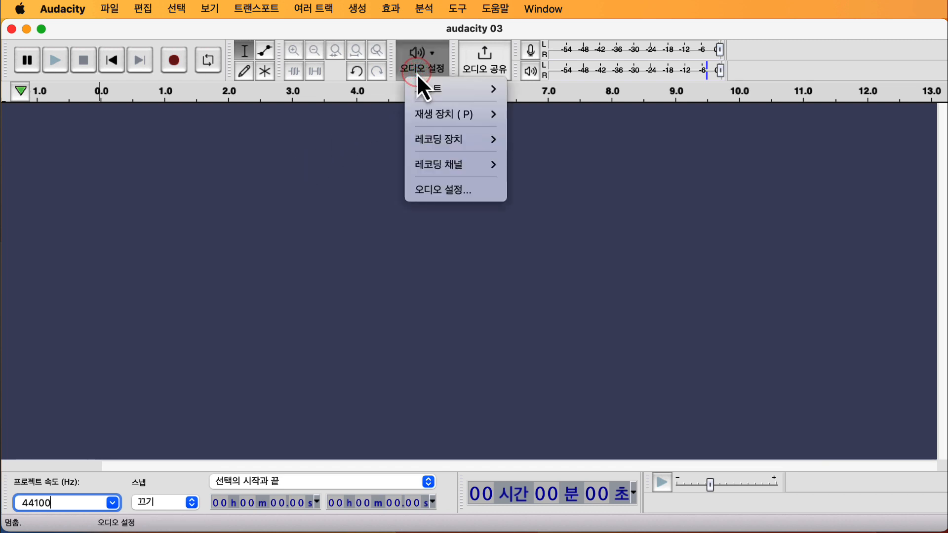
{"action": "mouse_move", "coordinate": [418, 78]}
{"action": "key", "text": "Down"}
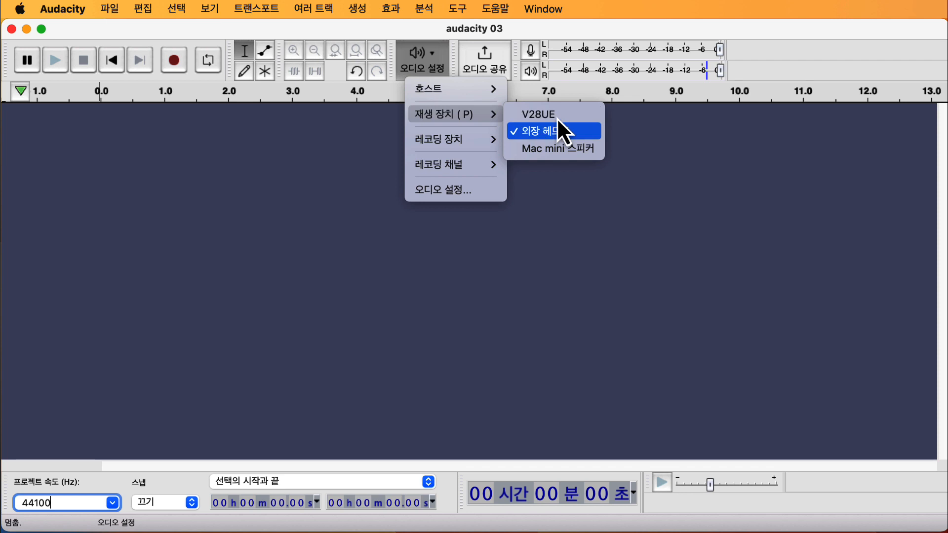
{"action": "key", "text": "Down"}
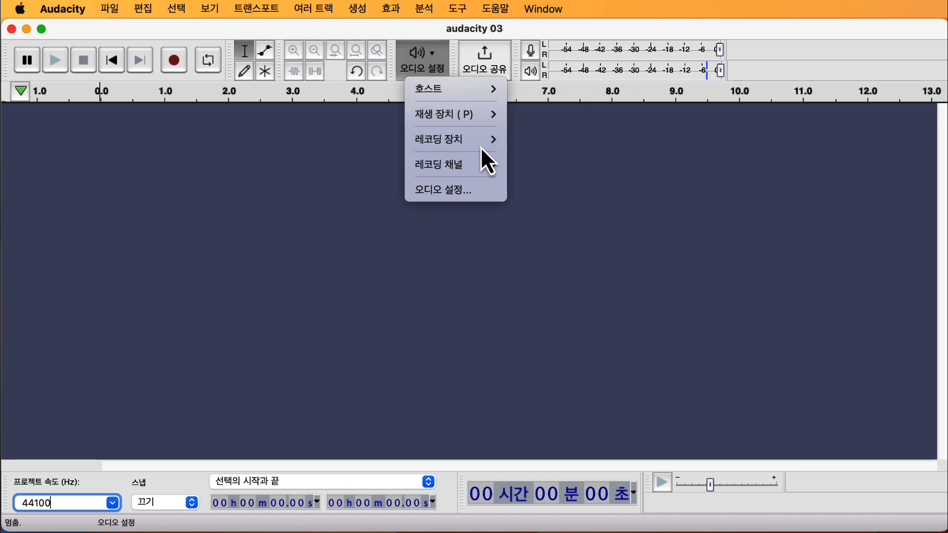
{"action": "left_click", "coordinate": [482, 147]}
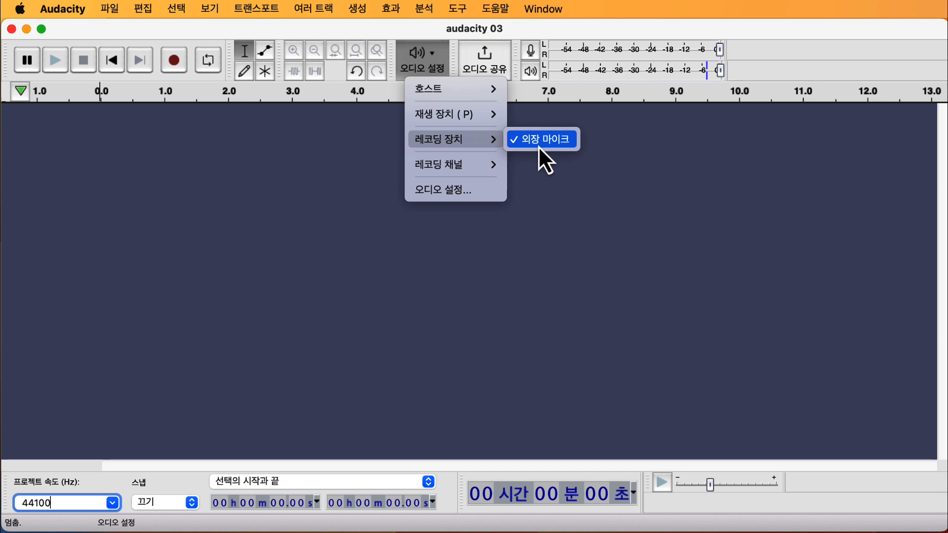
{"action": "mouse_move", "coordinate": [482, 165]}
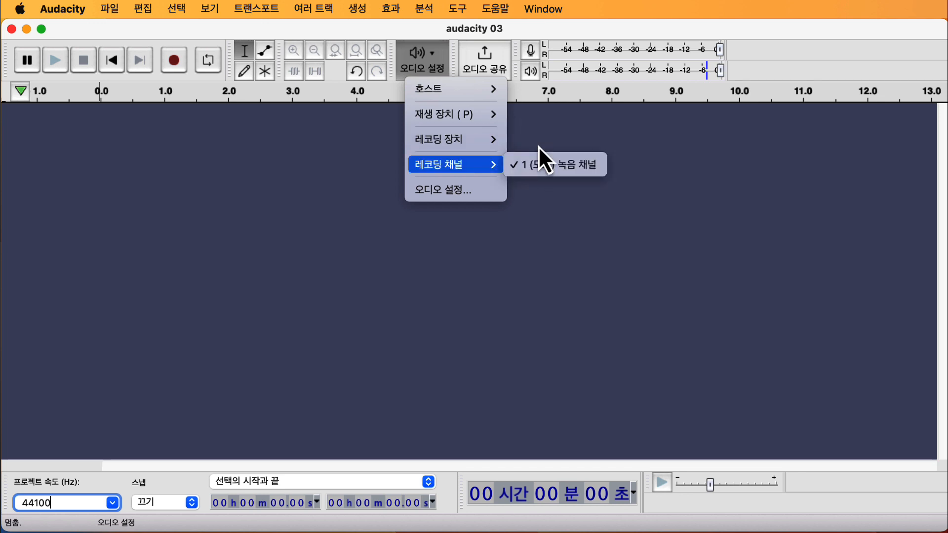
{"action": "left_click", "coordinate": [585, 169]}
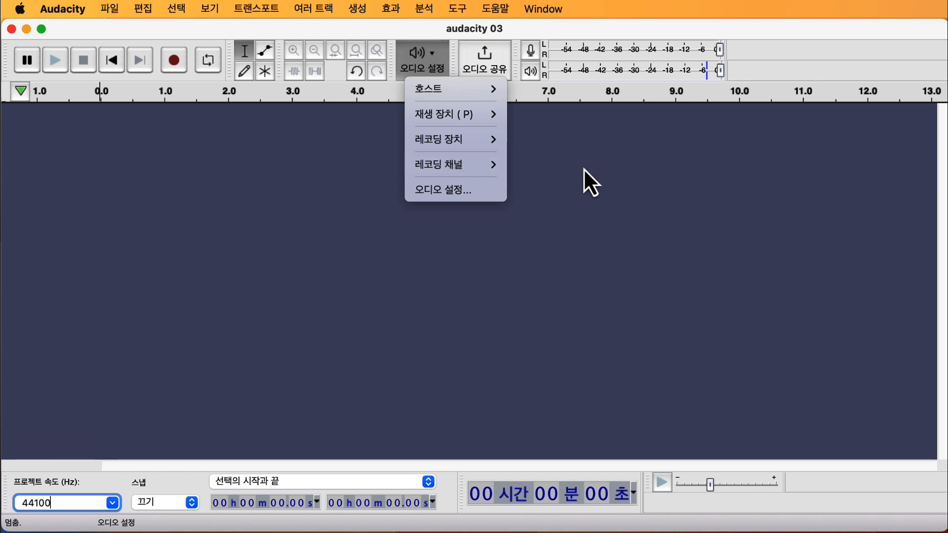
{"action": "left_click", "coordinate": [454, 196]}
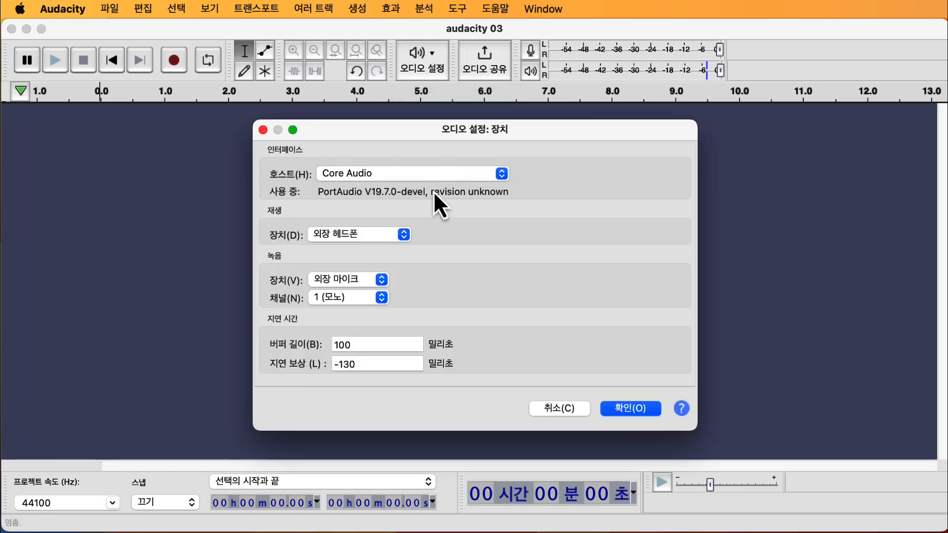
{"action": "left_click", "coordinate": [262, 130]}
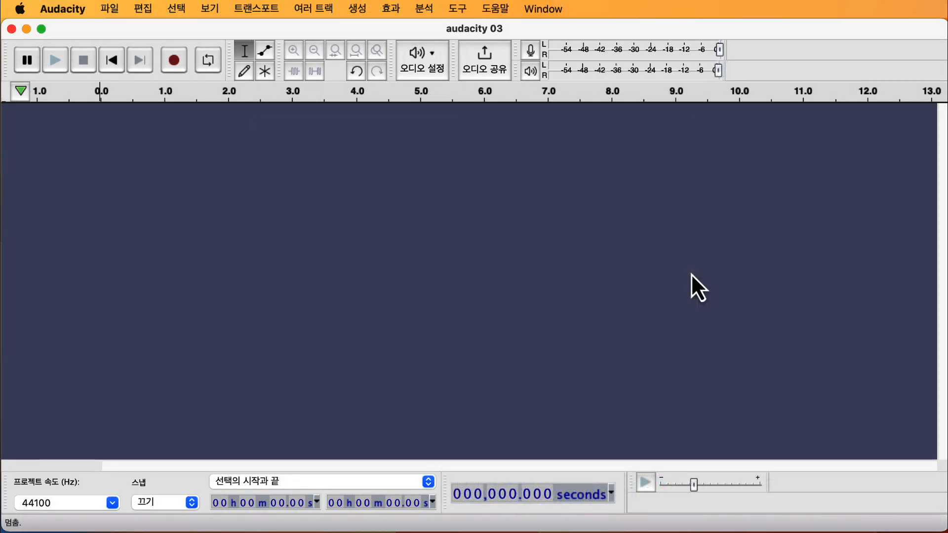
- Show the device toolbar (장치 도구모음) with the host, microphone, channel and playback device selectors
{"action": "left_click", "coordinate": [206, 10]}
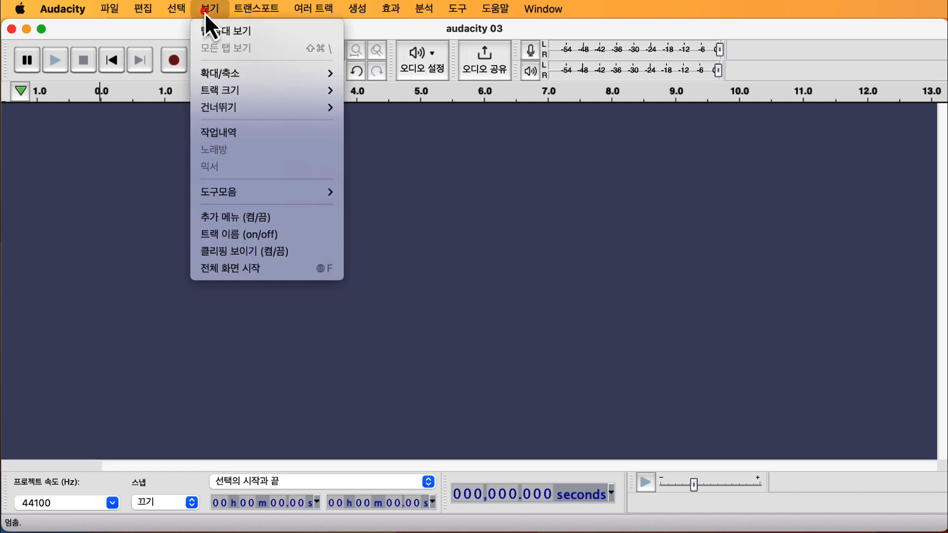
{"action": "mouse_move", "coordinate": [245, 201]}
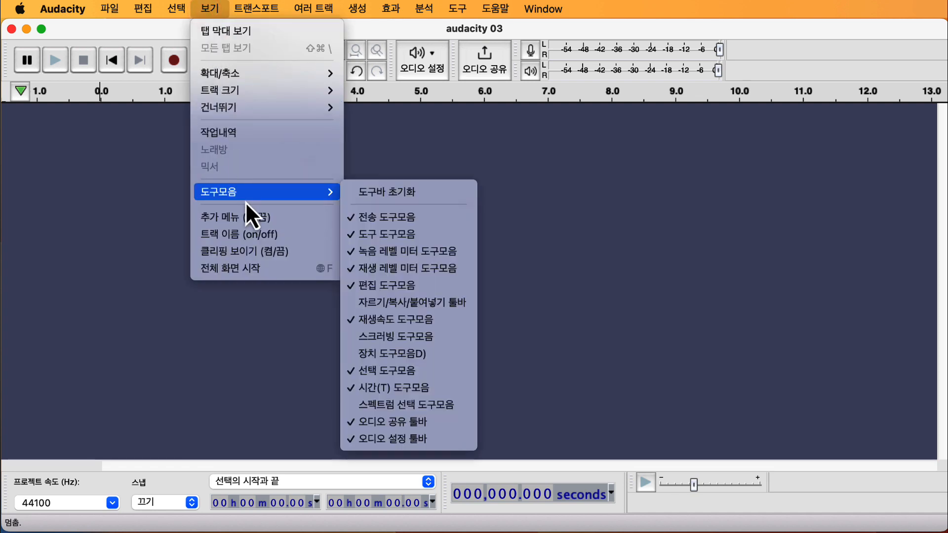
{"action": "left_click", "coordinate": [404, 357]}
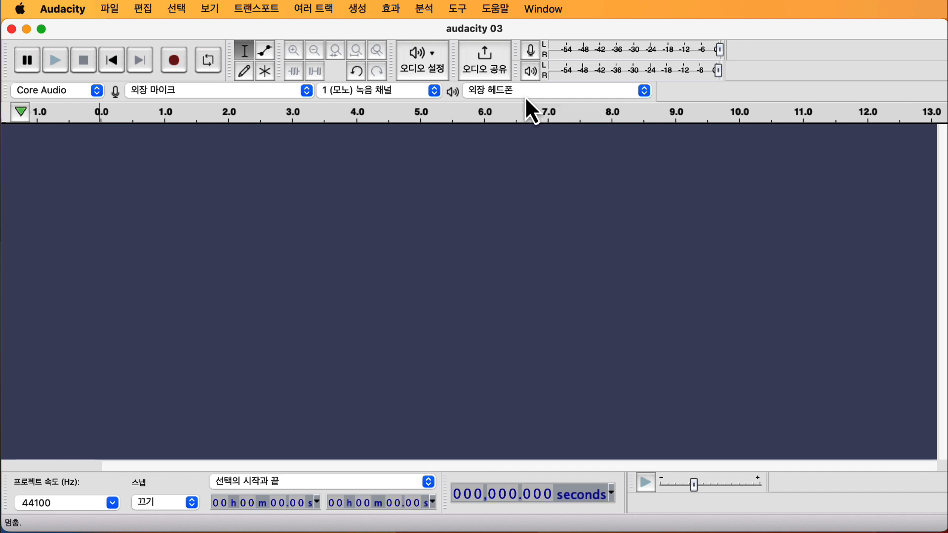
- Start monitoring the microphone's input on the recording level meter, and stop the monitoring
{"action": "left_click", "coordinate": [529, 53]}
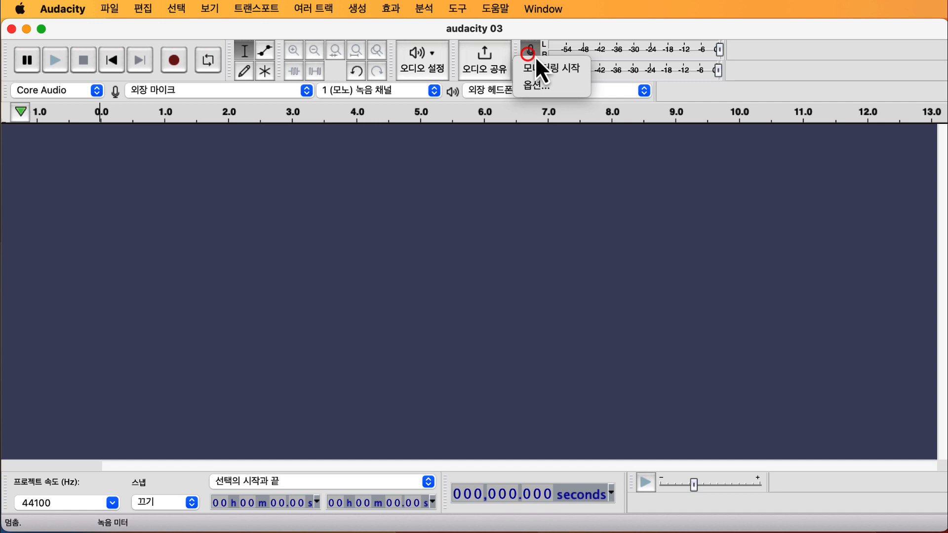
{"action": "left_click", "coordinate": [582, 73]}
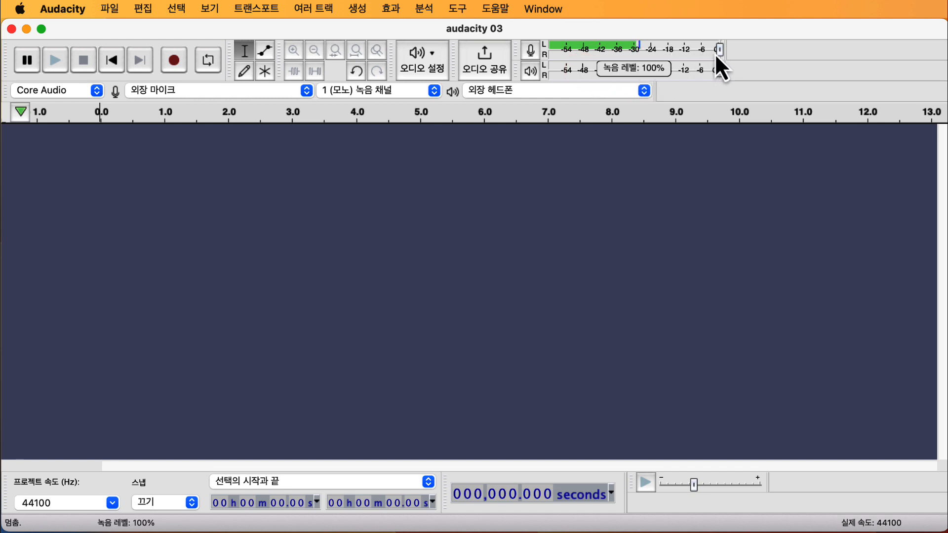
{"action": "left_click", "coordinate": [533, 51]}
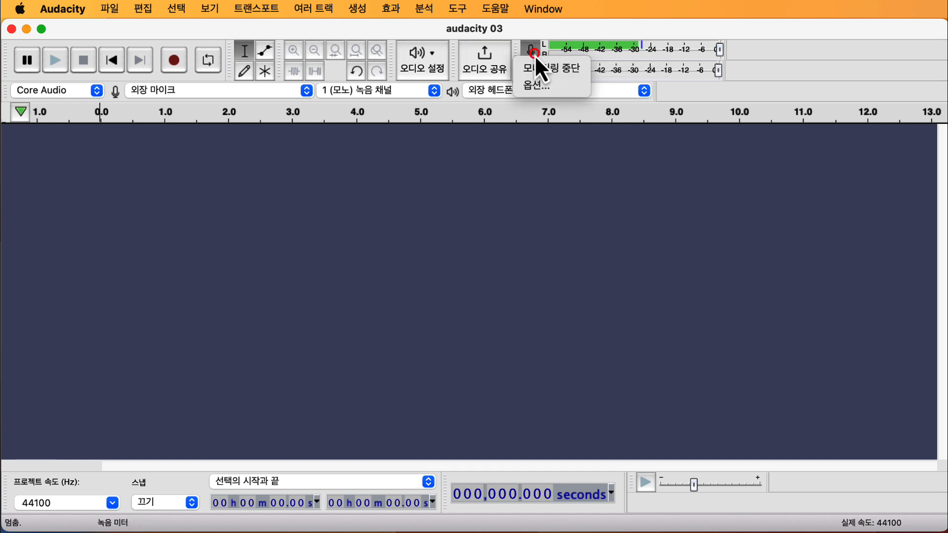
{"action": "left_click", "coordinate": [539, 67]}
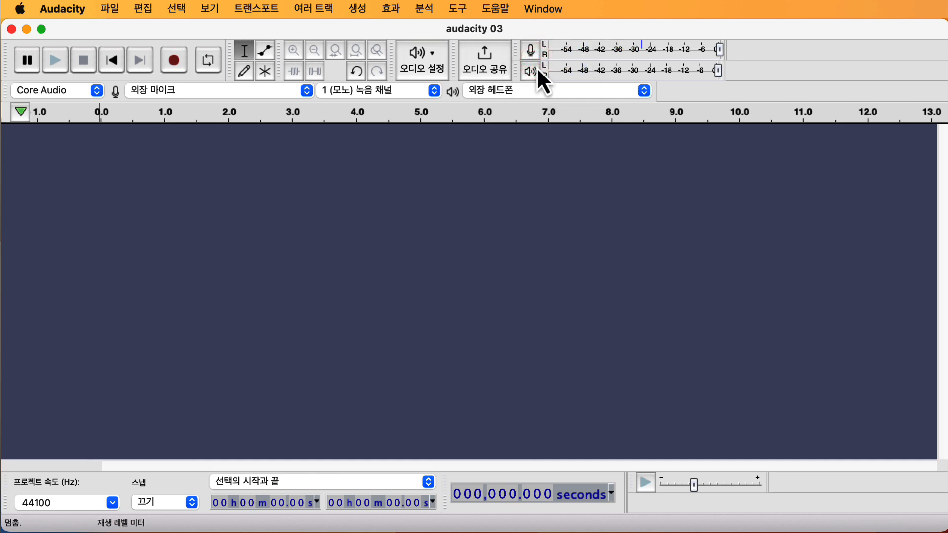
- Check the playback meter's options and its level slider, leaving the playback level at 100%
{"action": "left_click", "coordinate": [536, 73]}
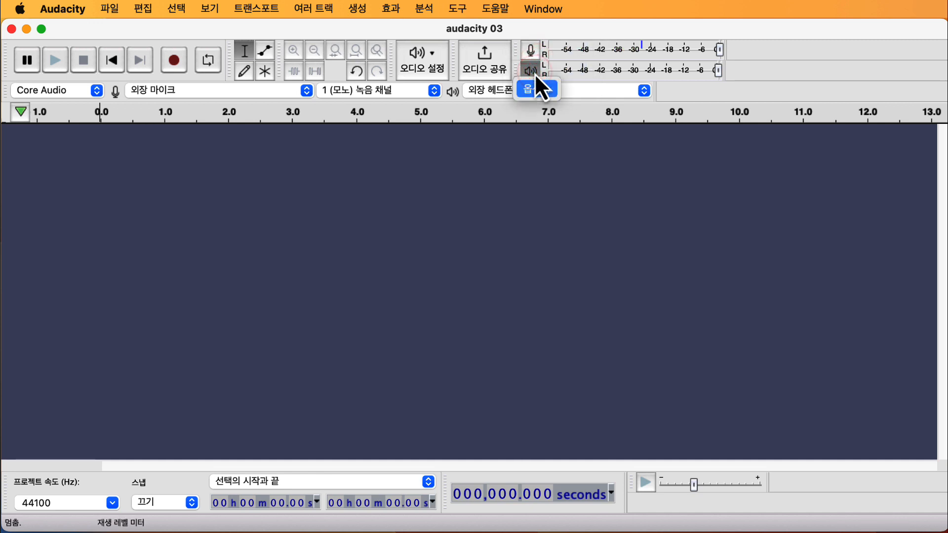
{"action": "left_click", "coordinate": [725, 81]}
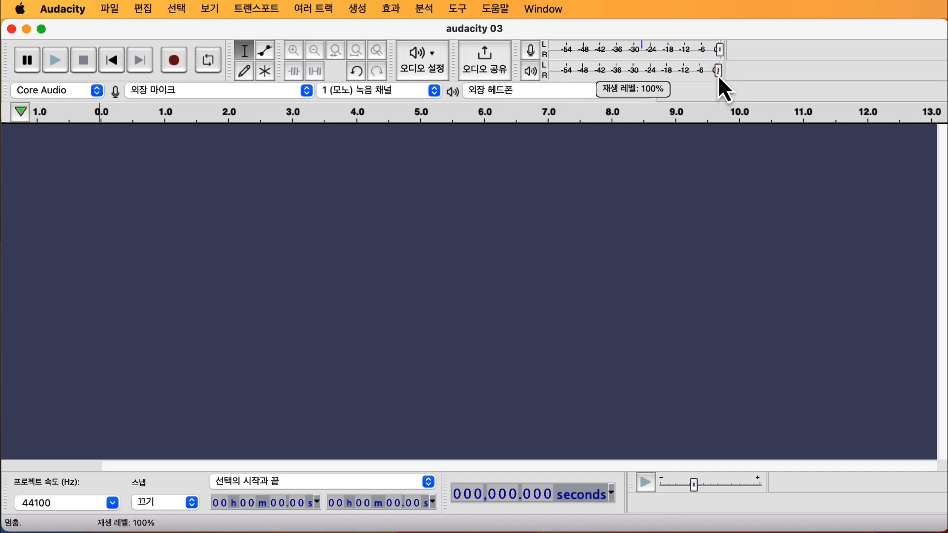
{"action": "mouse_move", "coordinate": [719, 76]}
{"action": "left_mouse_down"}
{"action": "mouse_move", "coordinate": [677, 77]}
{"action": "mouse_move", "coordinate": [726, 78]}
{"action": "left_mouse_up"}
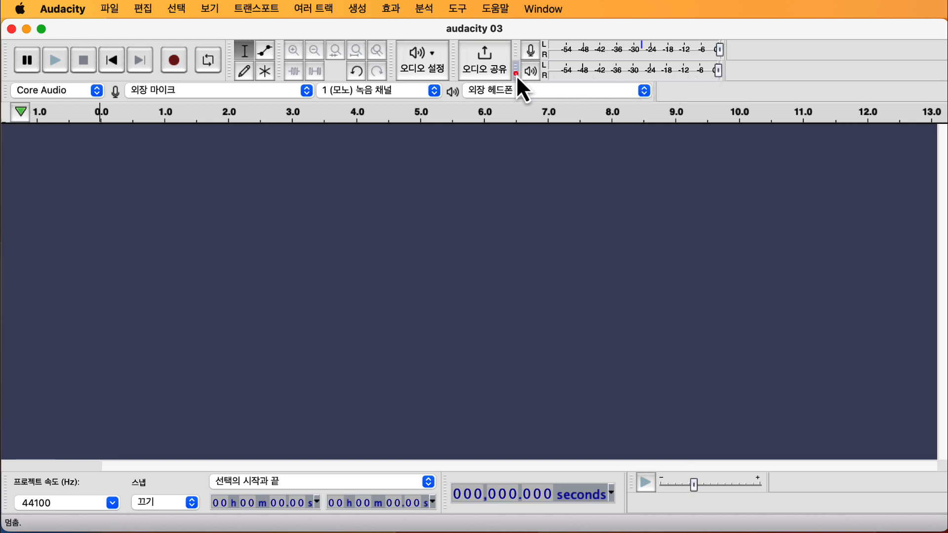
- Undock the playback meter toolbar, resize it into a tall vertical meter and place it at the workspace's right edge
{"action": "left_click_drag", "start_coordinate": [516, 75], "coordinate": [668, 169]}
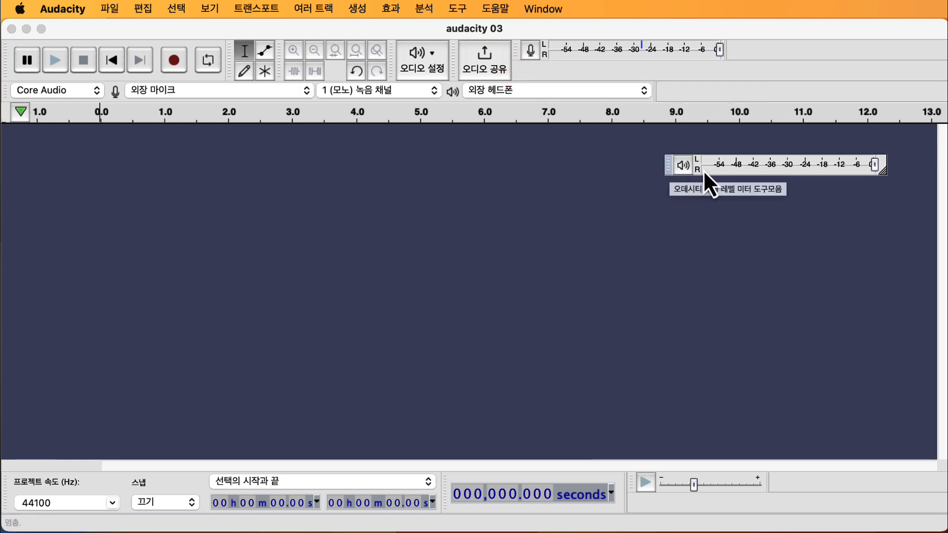
{"action": "left_click_drag", "start_coordinate": [872, 184], "coordinate": [716, 389]}
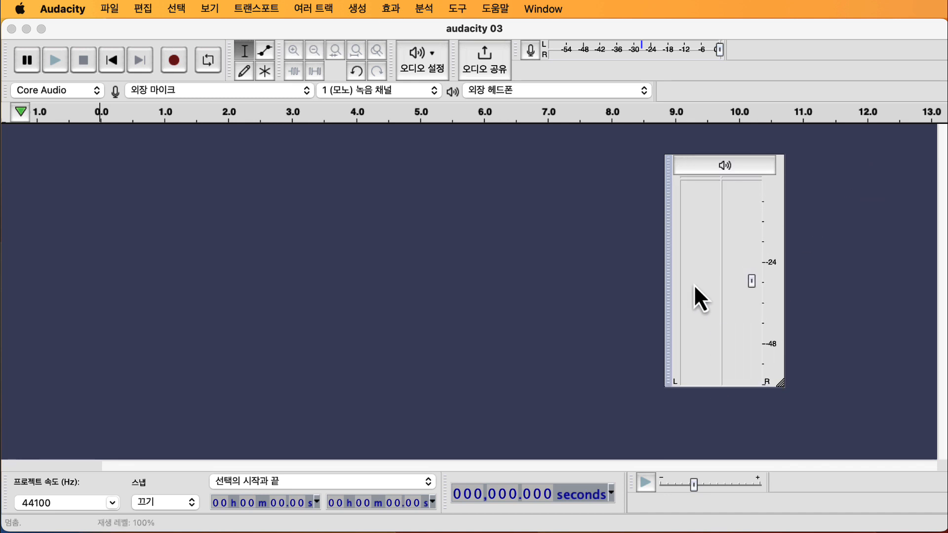
{"action": "left_click_drag", "start_coordinate": [669, 165], "coordinate": [811, 143]}
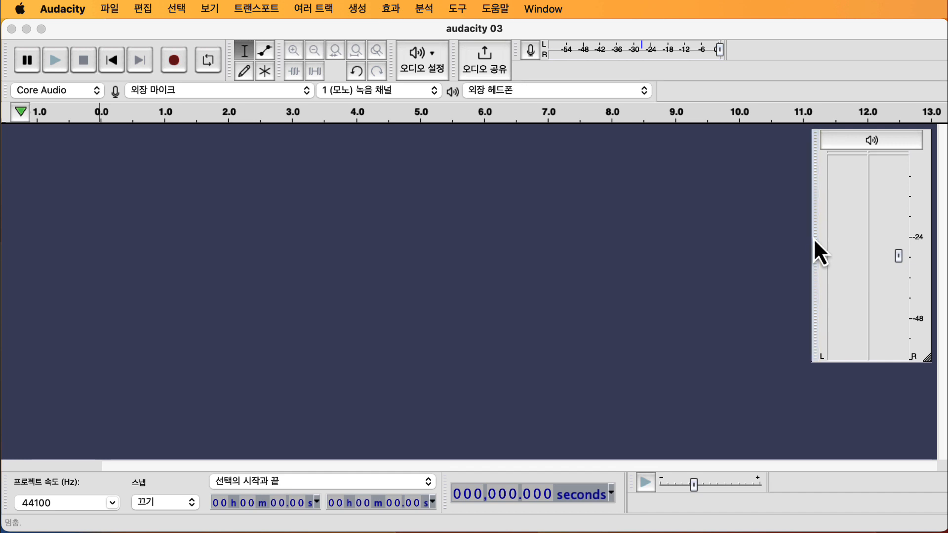
- Reset the toolbars to their default layout and dock the playback meter toolbar directly beneath the recording meter
{"action": "left_click", "coordinate": [217, 10]}
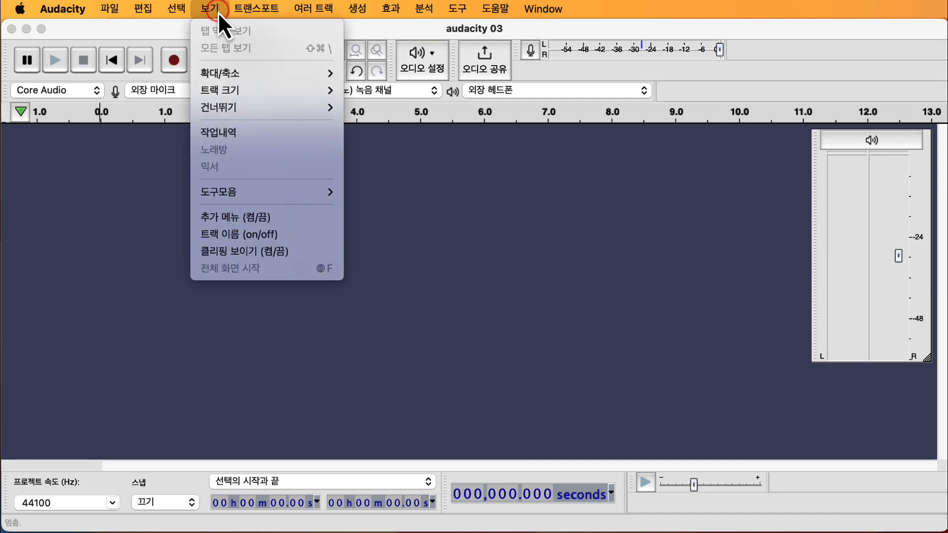
{"action": "mouse_move", "coordinate": [267, 192]}
{"action": "left_click", "coordinate": [395, 191]}
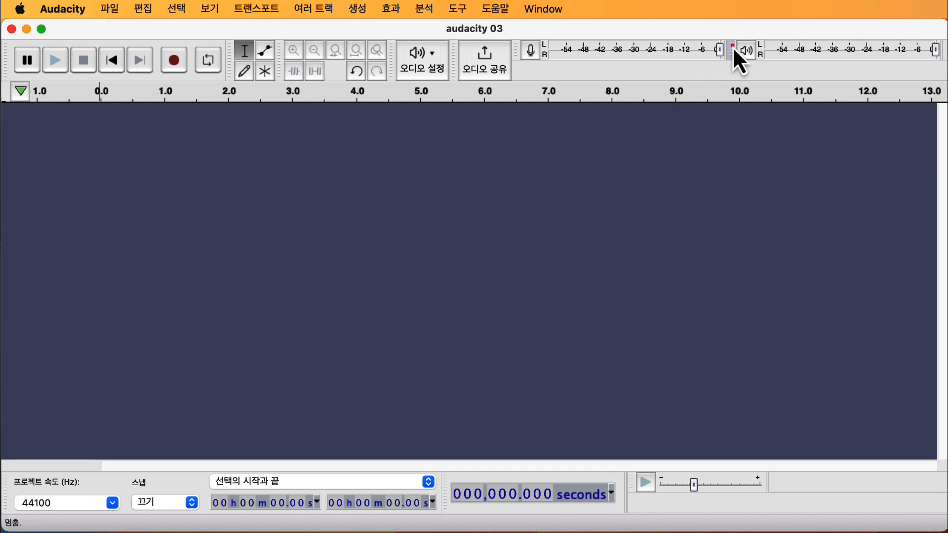
{"action": "left_click_drag", "start_coordinate": [733, 46], "coordinate": [521, 73]}
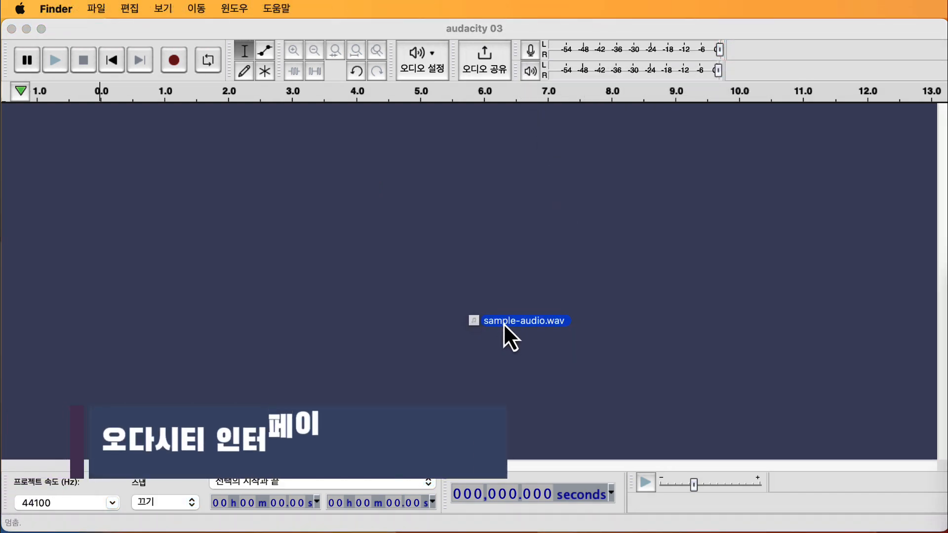
- Import sample-audio.wav into the empty project and play it from about the 2-second mark, stopping after a few seconds
{"action": "left_click_drag", "start_coordinate": [502, 323], "coordinate": [503, 323]}
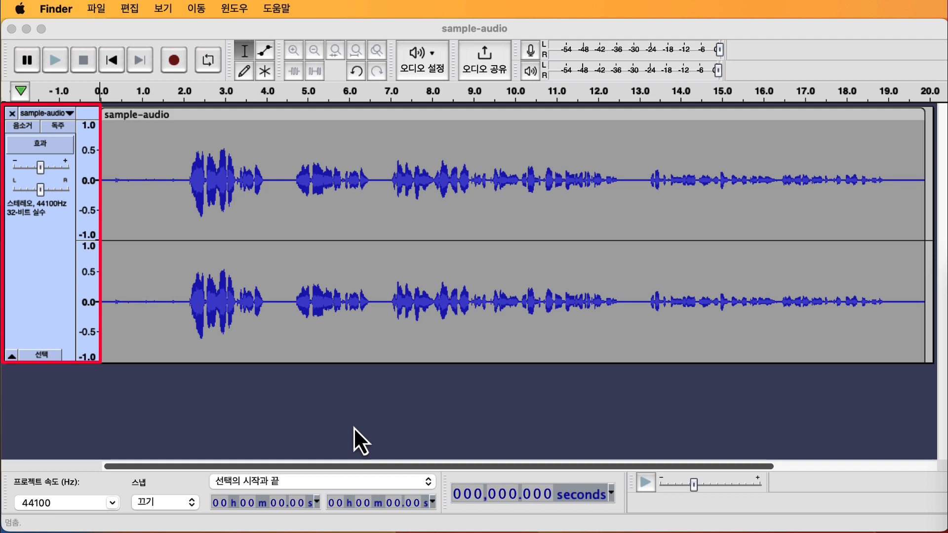
{"action": "left_click", "coordinate": [187, 100]}
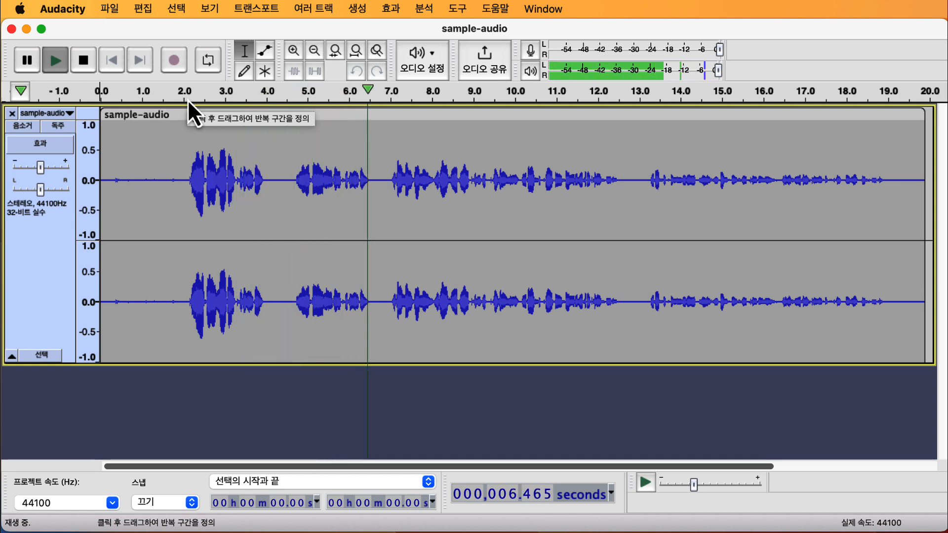
{"action": "left_click", "coordinate": [187, 99]}
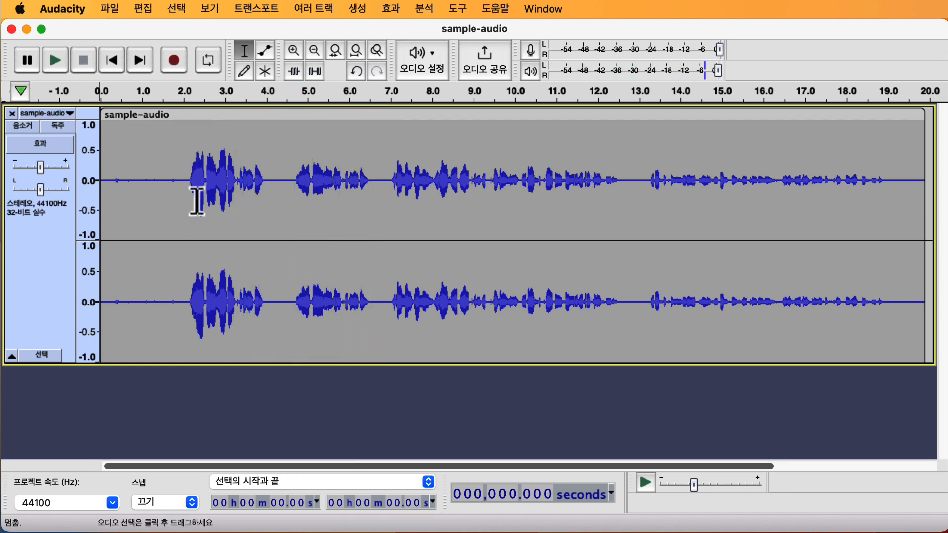
- Place the playback cursor at about 4.47 seconds in the waveform and start and stop playback from there twice
{"action": "left_click", "coordinate": [285, 184]}
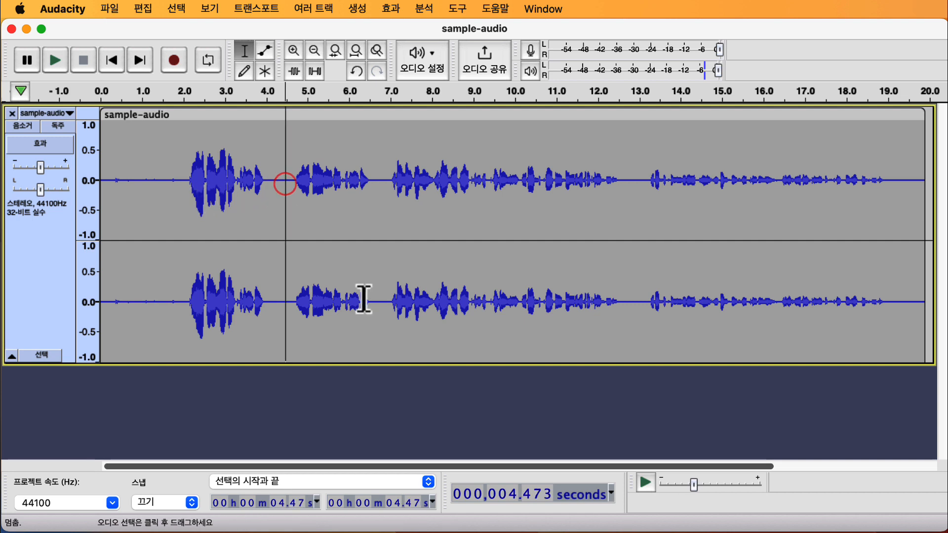
{"action": "key", "text": "space"}
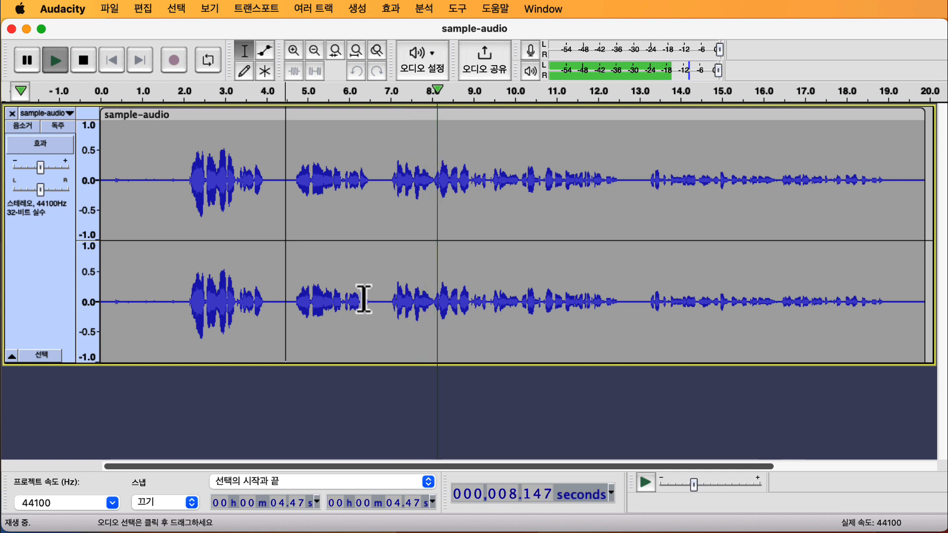
{"action": "key", "text": "space"}
{"action": "key", "text": "space"}
{"action": "key", "text": "space"}
- Select all of the audio and enlarge the sample-audio track's height to fill the track area
{"action": "key", "text": "super+a"}
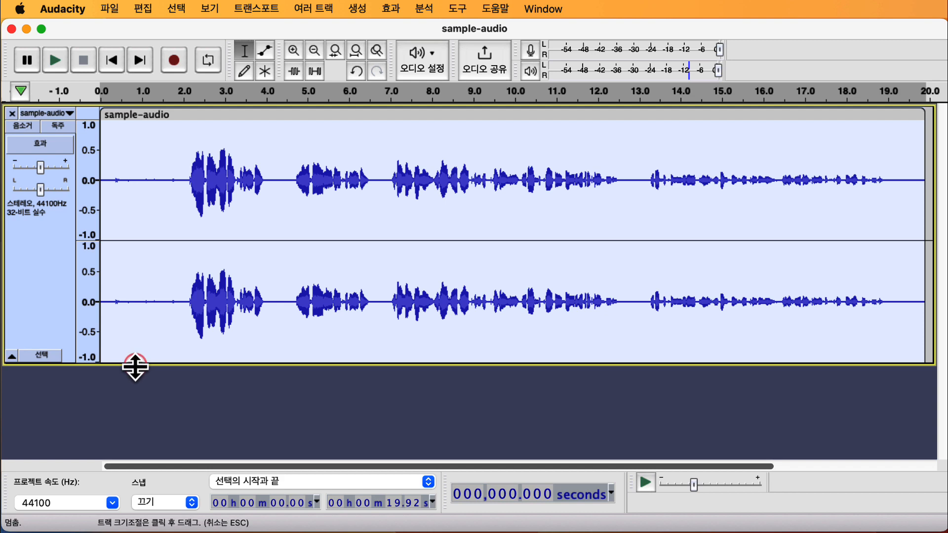
{"action": "left_click_drag", "start_coordinate": [135, 367], "coordinate": [127, 460]}
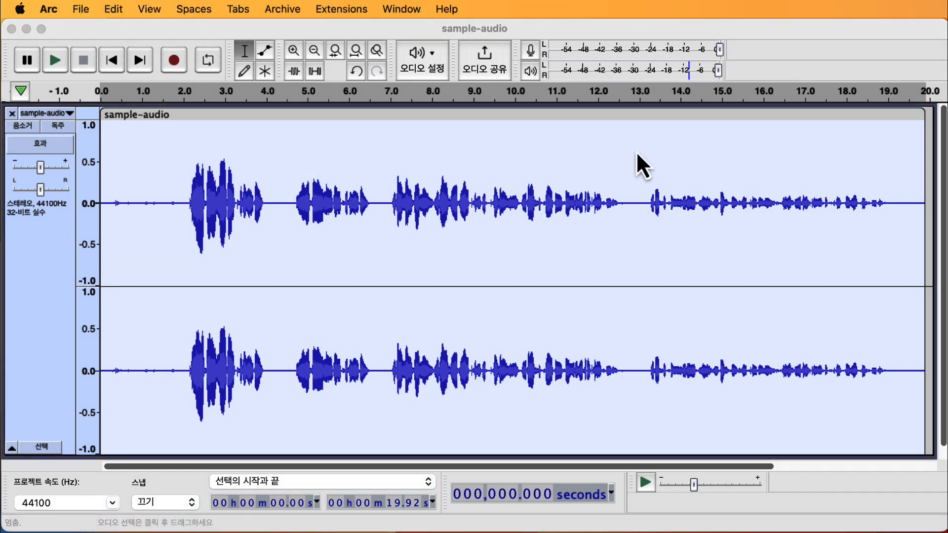
- Play the selected sample-audio track from the beginning and stop playback after about 8 seconds
{"action": "left_click", "coordinate": [47, 67]}
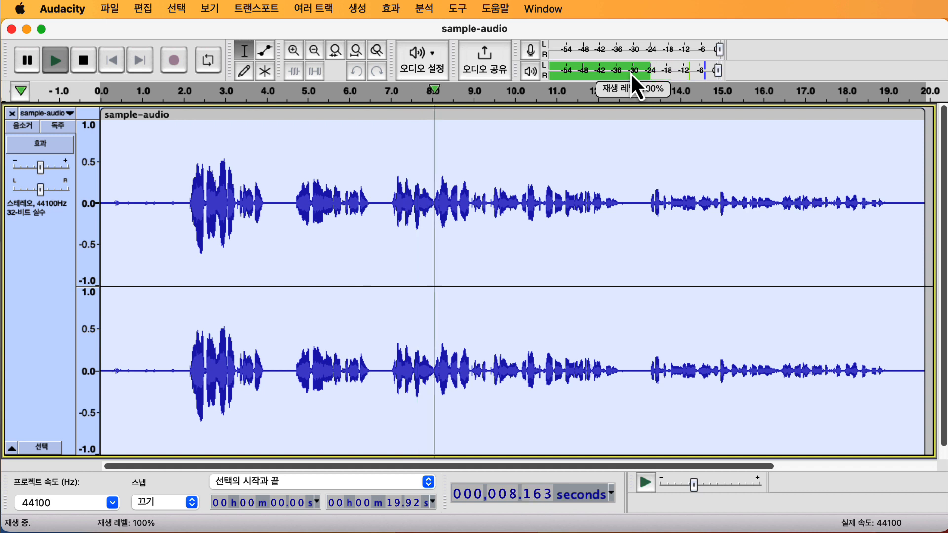
{"action": "key", "text": "space"}
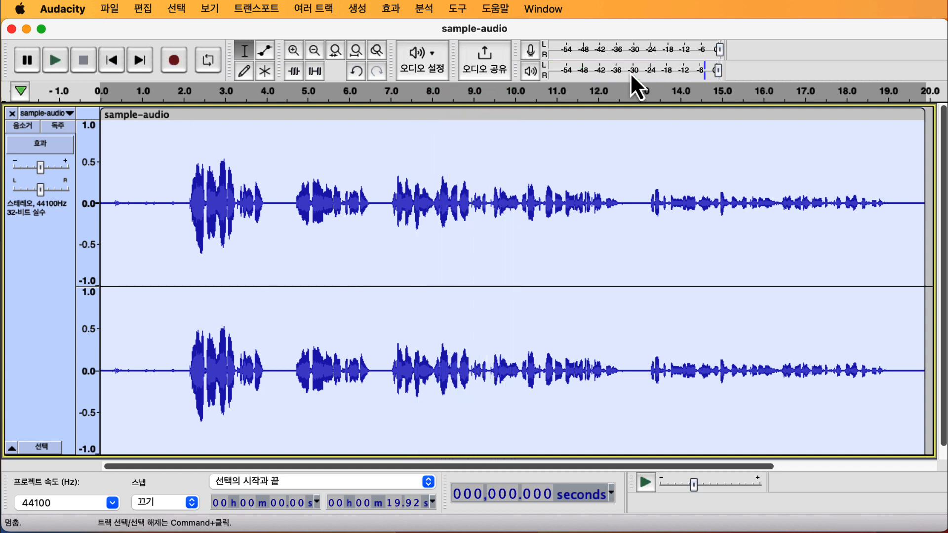
- Display the sample-audio track as a spectrogram, and return it to the waveform view
{"action": "left_click", "coordinate": [45, 113]}
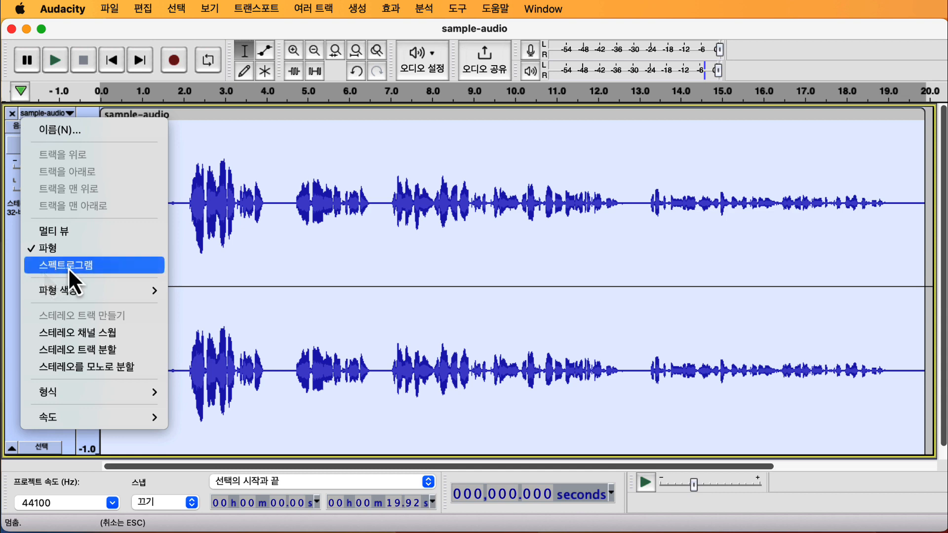
{"action": "left_click", "coordinate": [68, 267]}
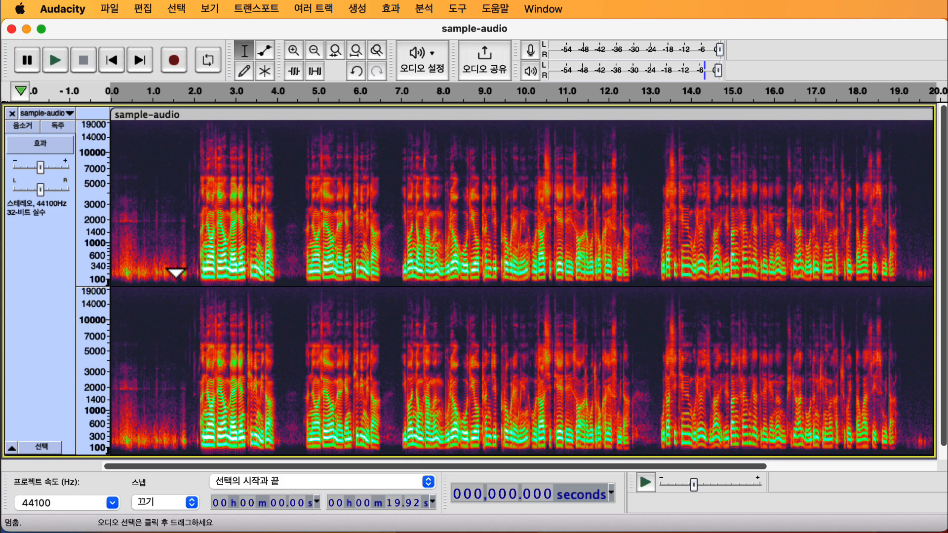
{"action": "right_click", "coordinate": [50, 286]}
{"action": "left_click", "coordinate": [54, 248]}
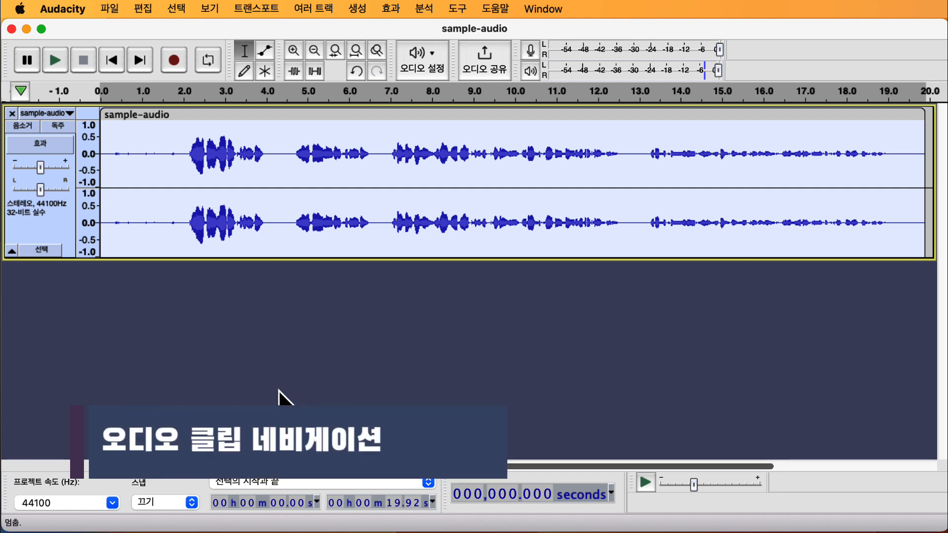
- Open the sample-audio track's name setting and cancel without renaming the track
{"action": "left_click", "coordinate": [12, 115]}
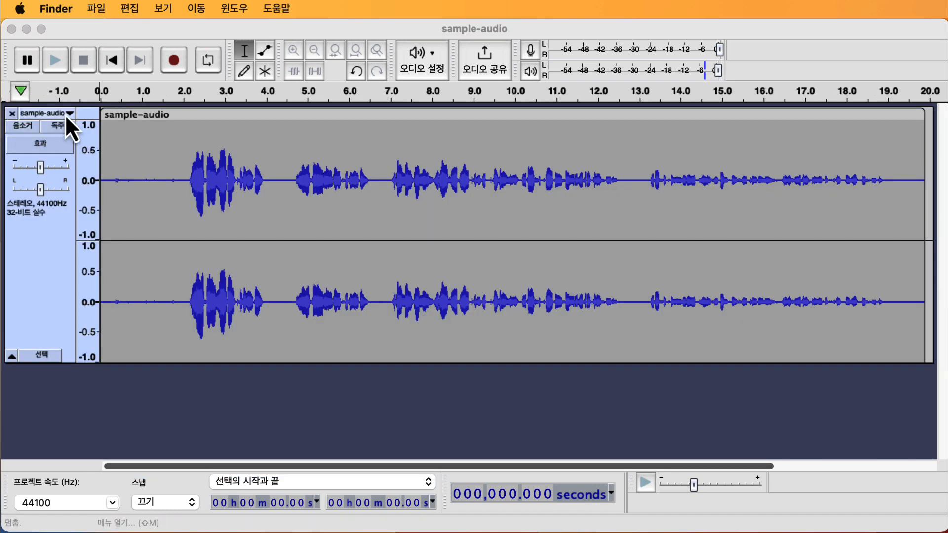
{"action": "left_click", "coordinate": [69, 114]}
{"action": "left_click", "coordinate": [70, 113]}
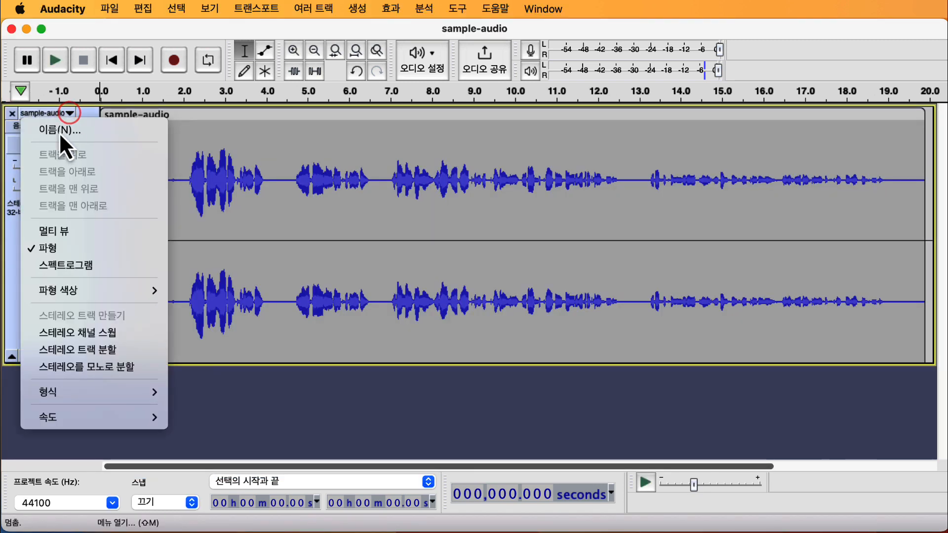
{"action": "left_click", "coordinate": [59, 131]}
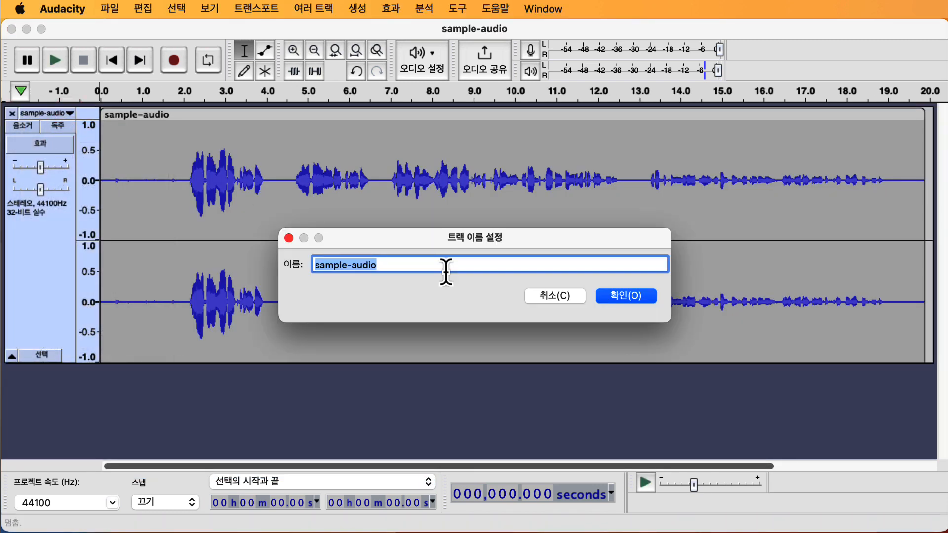
{"action": "left_click", "coordinate": [554, 295]}
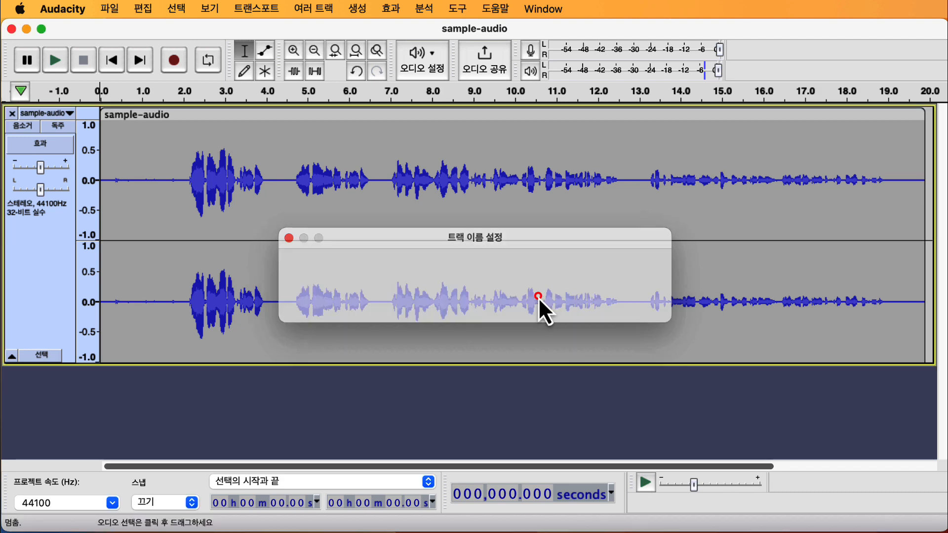
- Select the whole sample-audio clip and open its name for editing in the clip header
{"action": "left_click", "coordinate": [147, 115]}
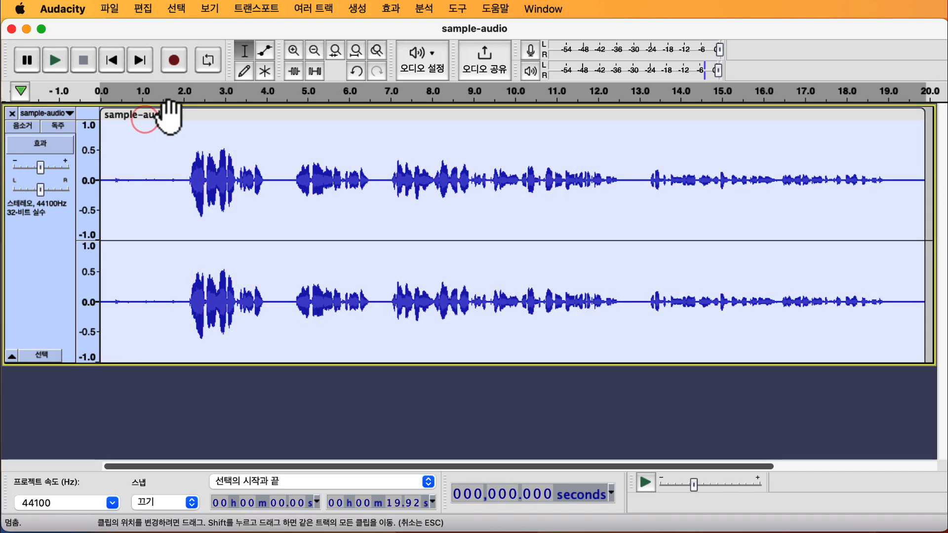
{"action": "double_click", "coordinate": [169, 115]}
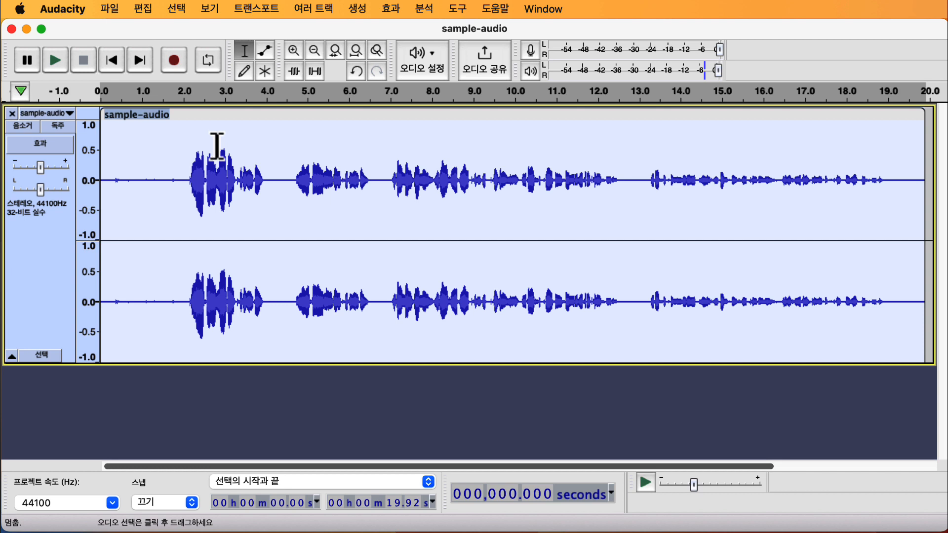
{"action": "key", "text": "BackSpace"}
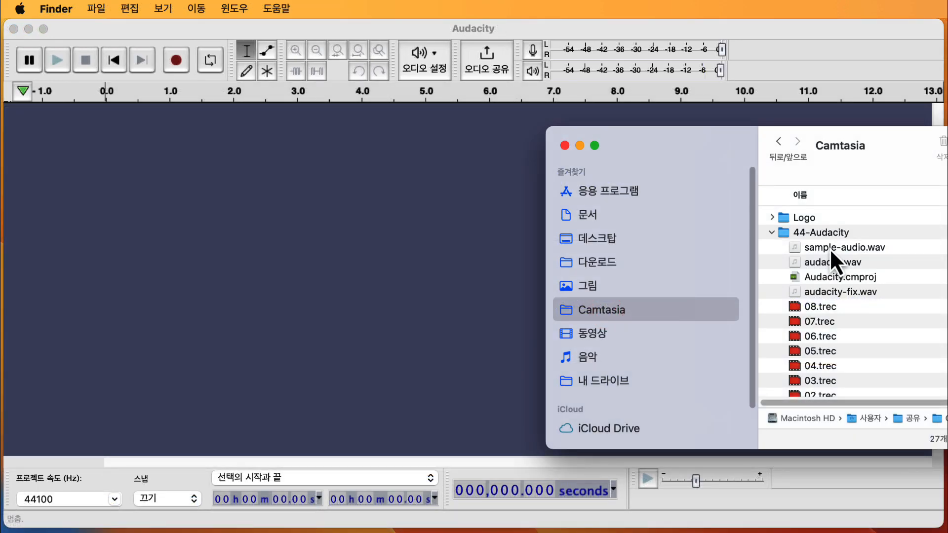
- Import sample-audio.wav from the 44-Audacity folder into the empty project and close the file browser window
{"action": "left_click_drag", "start_coordinate": [830, 248], "coordinate": [413, 232]}
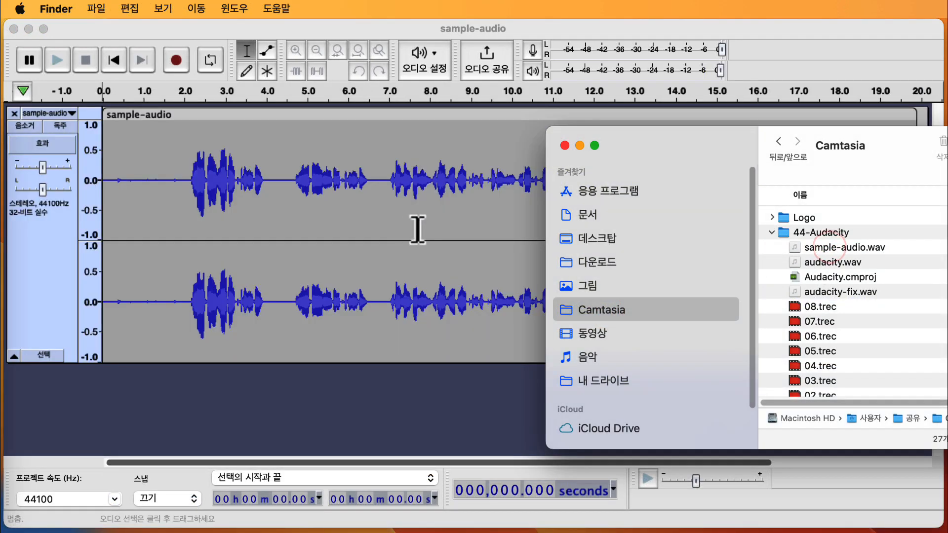
{"action": "left_click", "coordinate": [564, 146]}
{"action": "left_click", "coordinate": [565, 149]}
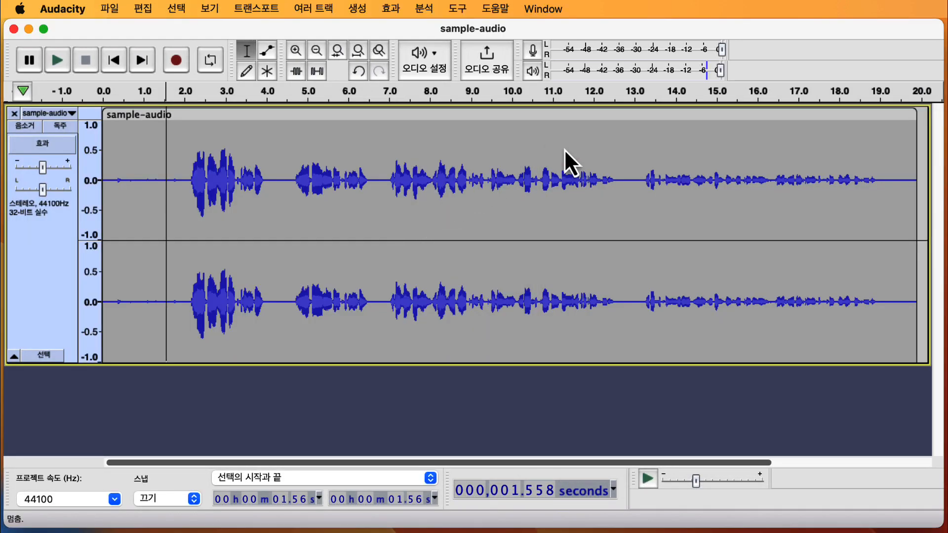
{"action": "left_click", "coordinate": [104, 8]}
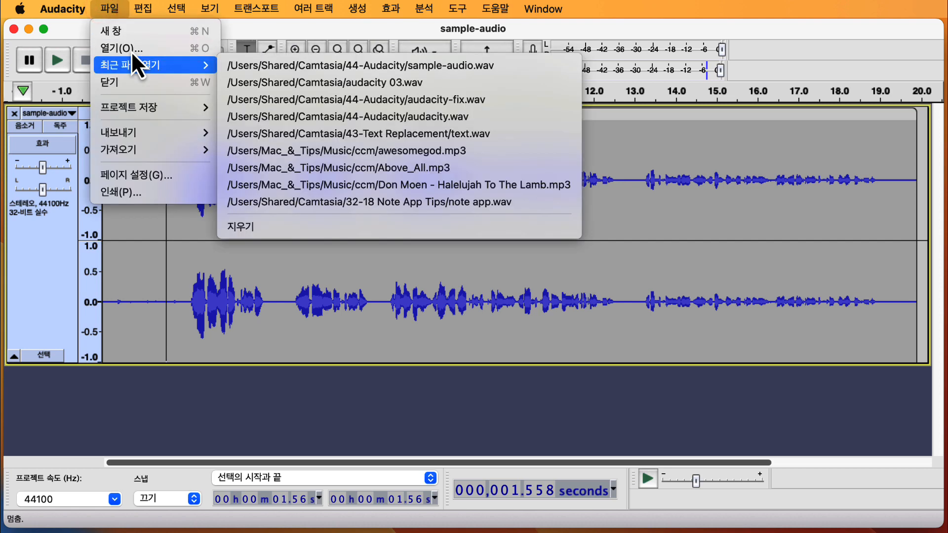
{"action": "left_click", "coordinate": [131, 52]}
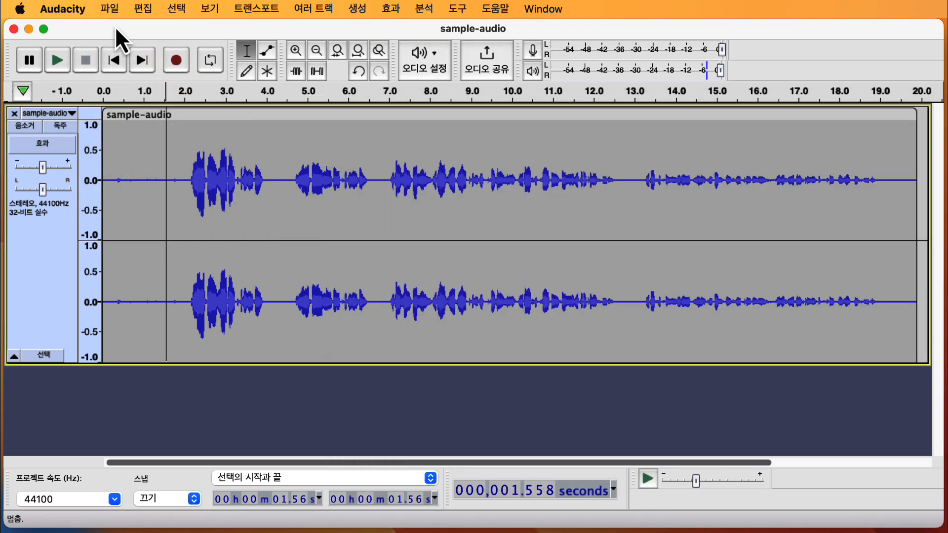
{"action": "left_click", "coordinate": [105, 10]}
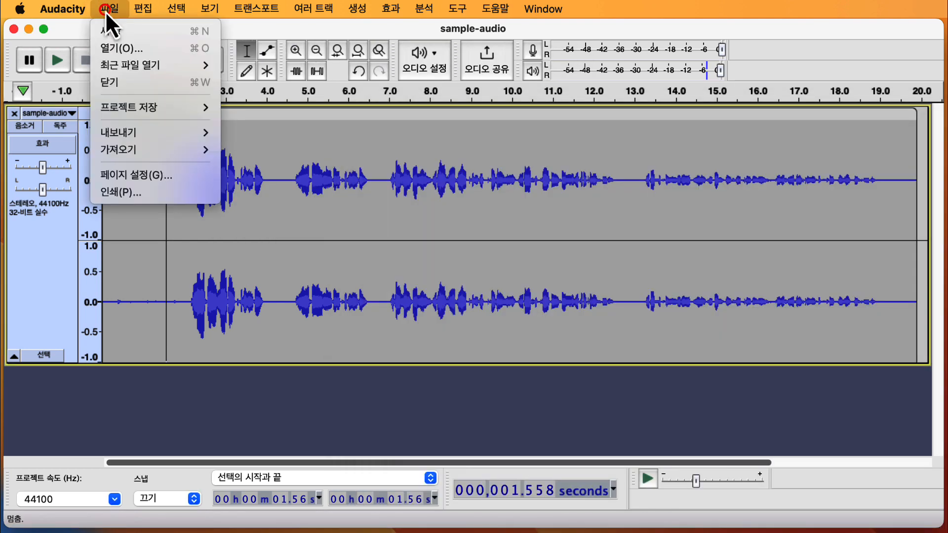
{"action": "left_click", "coordinate": [248, 148]}
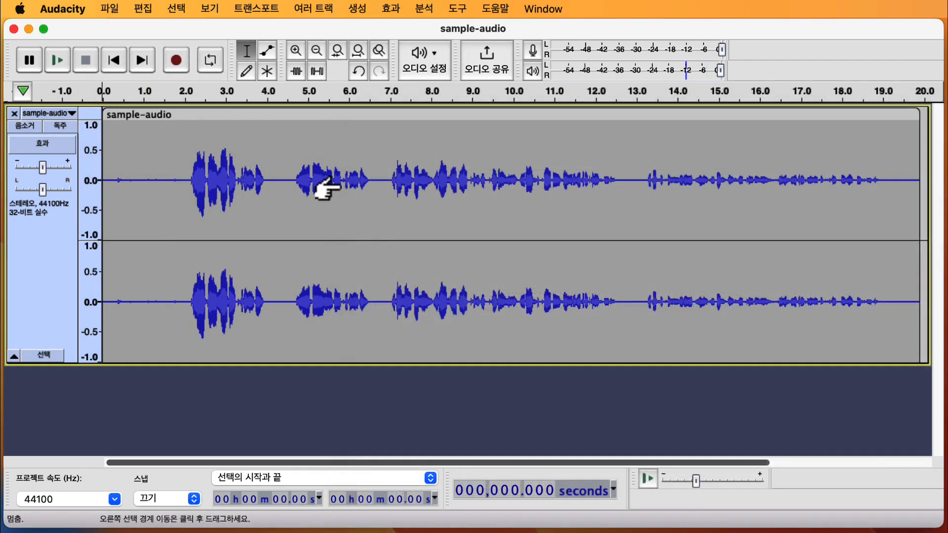
- Select the audio from the start to about 5.80 seconds and zoom in on the waveform around the selection's end
{"action": "left_click", "coordinate": [339, 186], "text": "shift"}
{"action": "scroll", "coordinate": [339, 186], "scroll_direction": "up", "scroll_amount": 3}
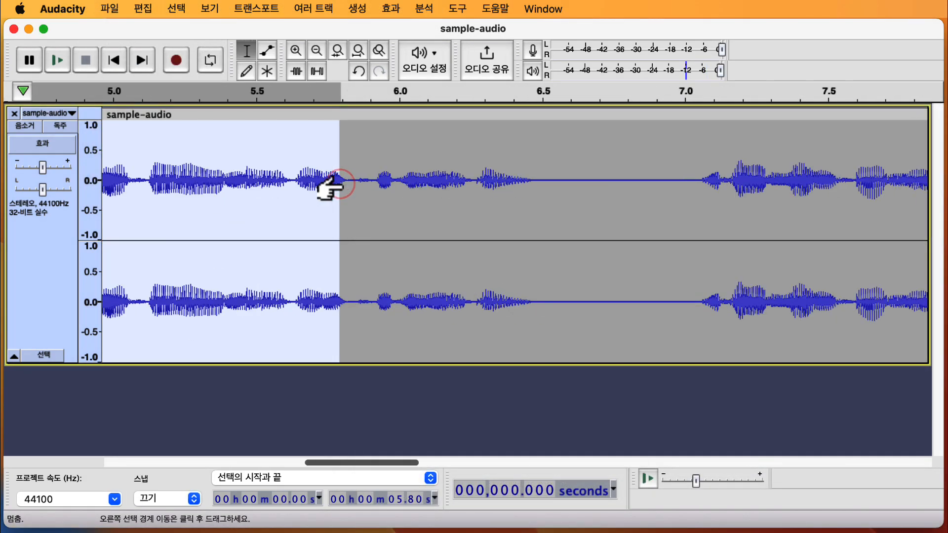
{"action": "left_click_drag", "start_coordinate": [395, 463], "coordinate": [909, 481]}
- Jump to the project's start, its end and back to its start, and fit the whole project to the window width
{"action": "left_click", "coordinate": [112, 61]}
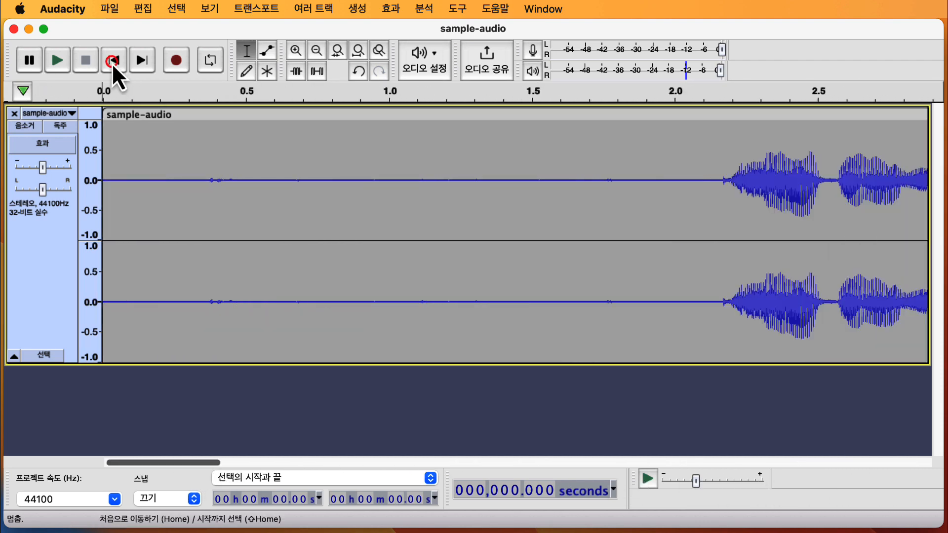
{"action": "left_click", "coordinate": [143, 61]}
{"action": "left_click", "coordinate": [114, 62]}
{"action": "left_click", "coordinate": [352, 49]}
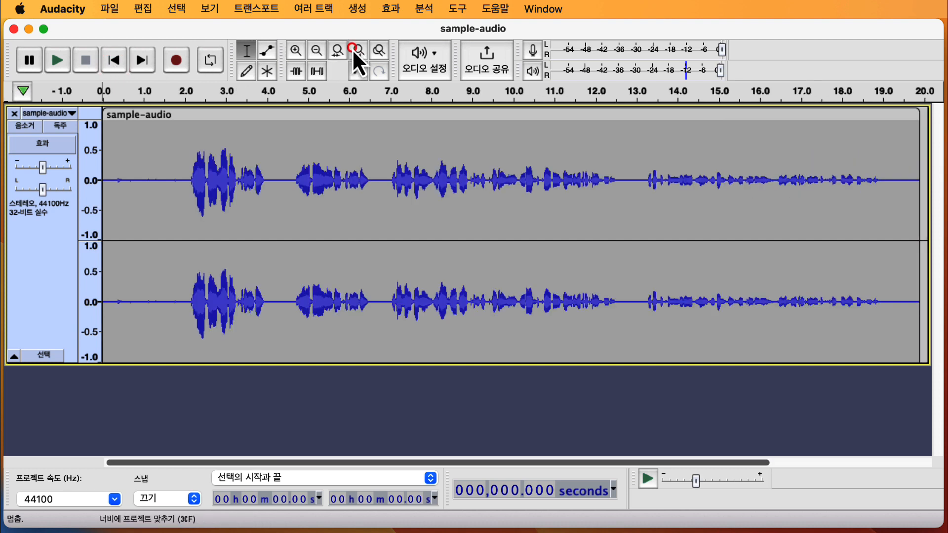
- Start and stop playback twice from the cursor position at about 1.56 seconds in the waveform
{"action": "left_click_drag", "start_coordinate": [398, 116], "coordinate": [408, 116]}
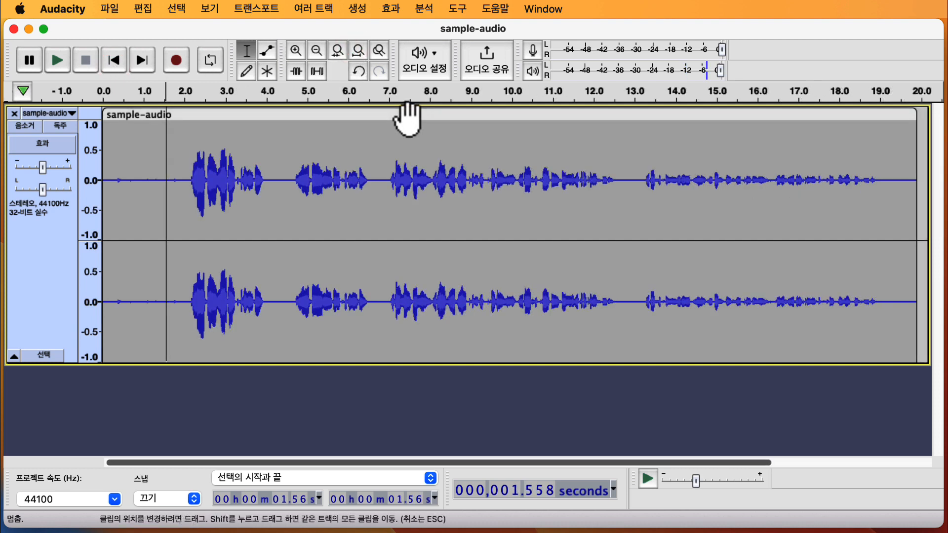
{"action": "key", "text": "space"}
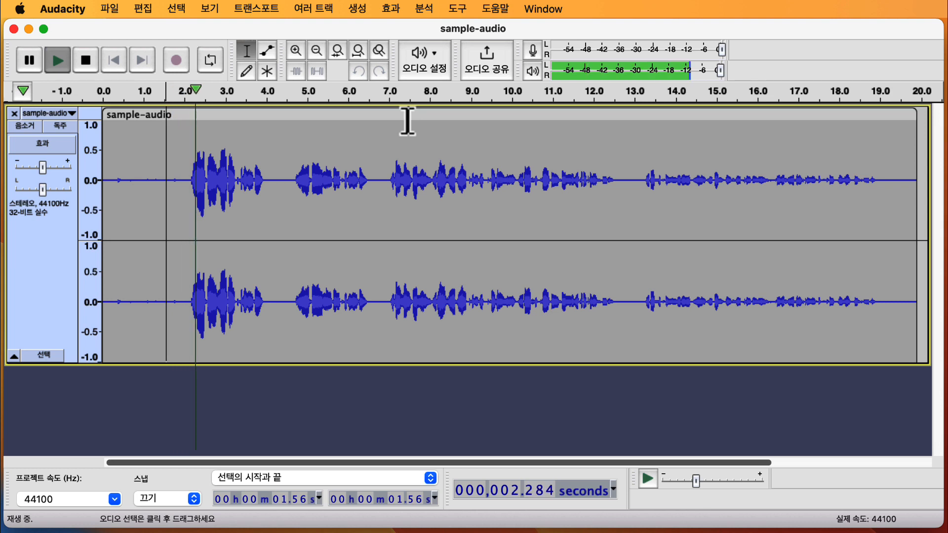
{"action": "key", "text": "space"}
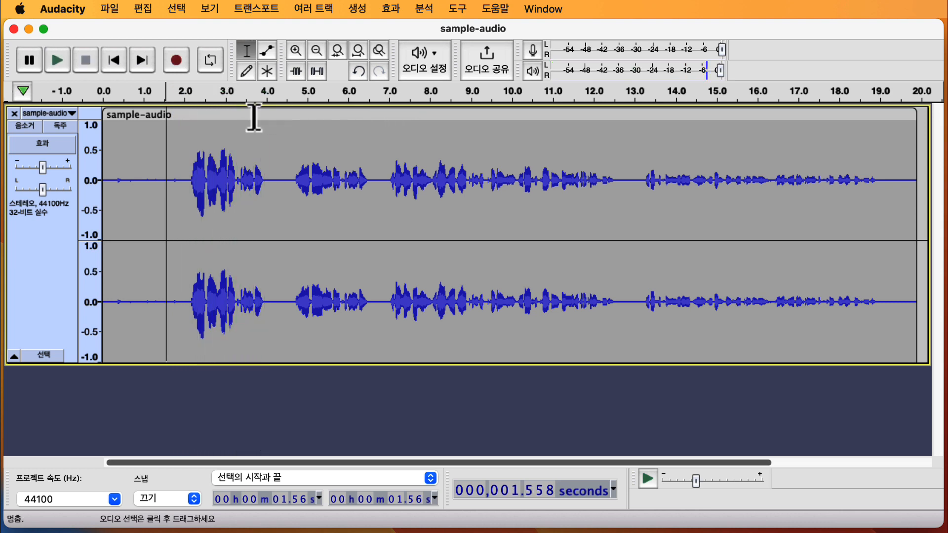
{"action": "key", "text": "space"}
{"action": "key", "text": "space"}
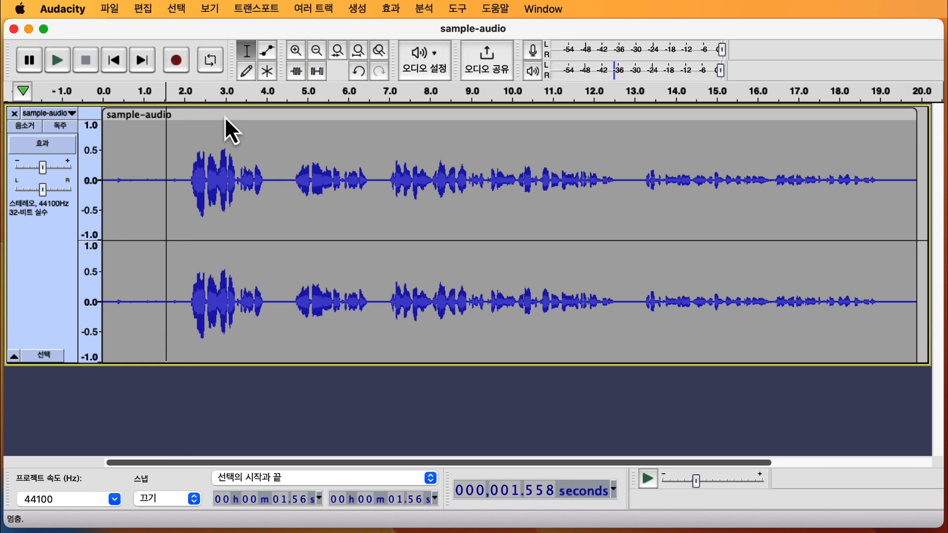
- Place the cursor at about 4.48 seconds and restart playback from there repeatedly
{"action": "left_click", "coordinate": [57, 65]}
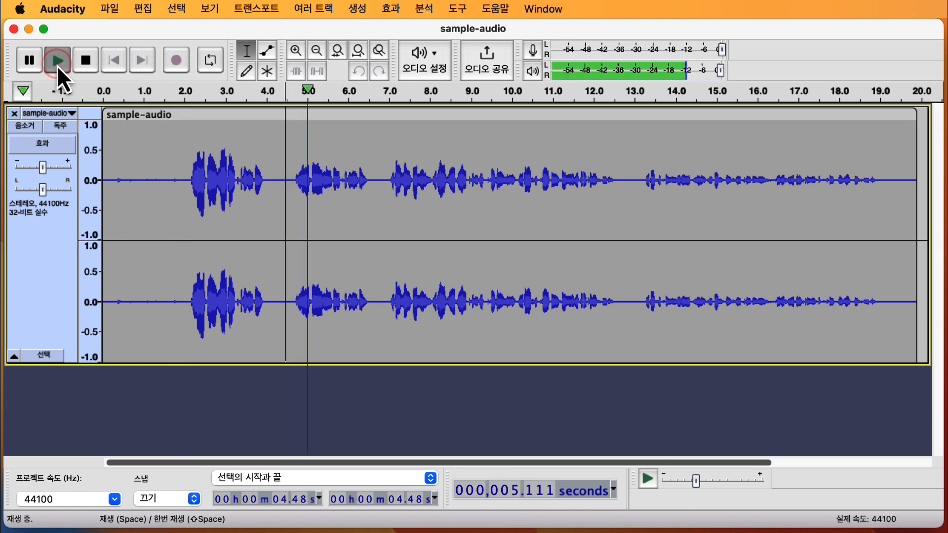
{"action": "left_click", "coordinate": [64, 67]}
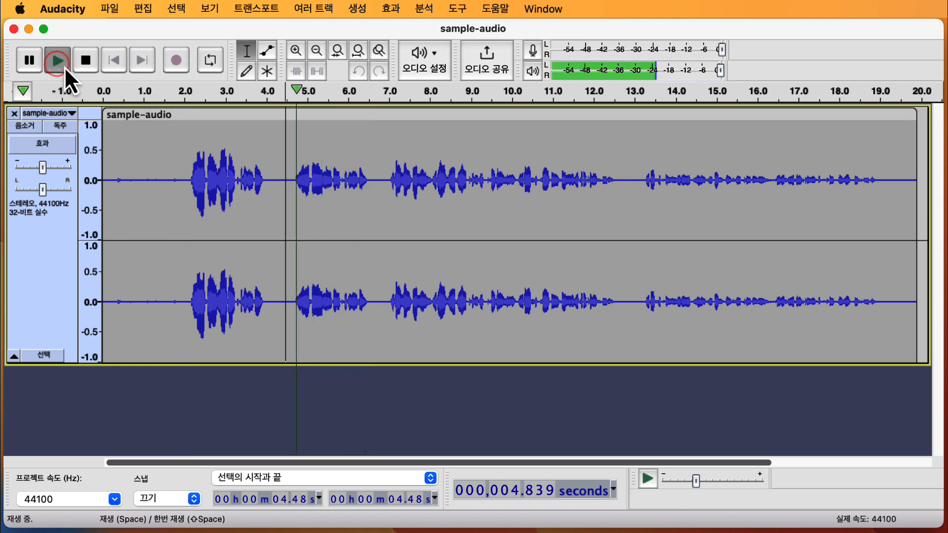
{"action": "left_click", "coordinate": [65, 66]}
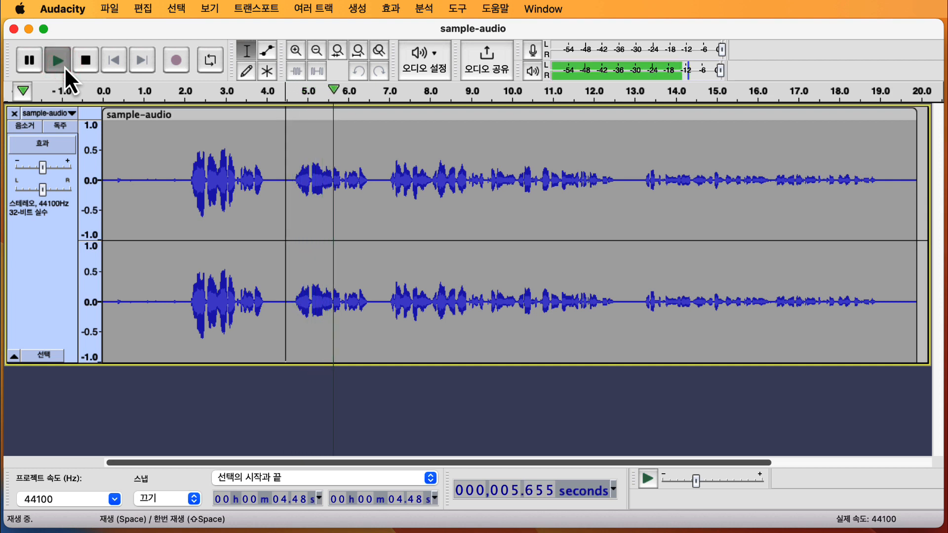
- Pause and resume the running playback at about 6.8 and 9.7 seconds, and pause it once more
{"action": "left_click", "coordinate": [33, 66]}
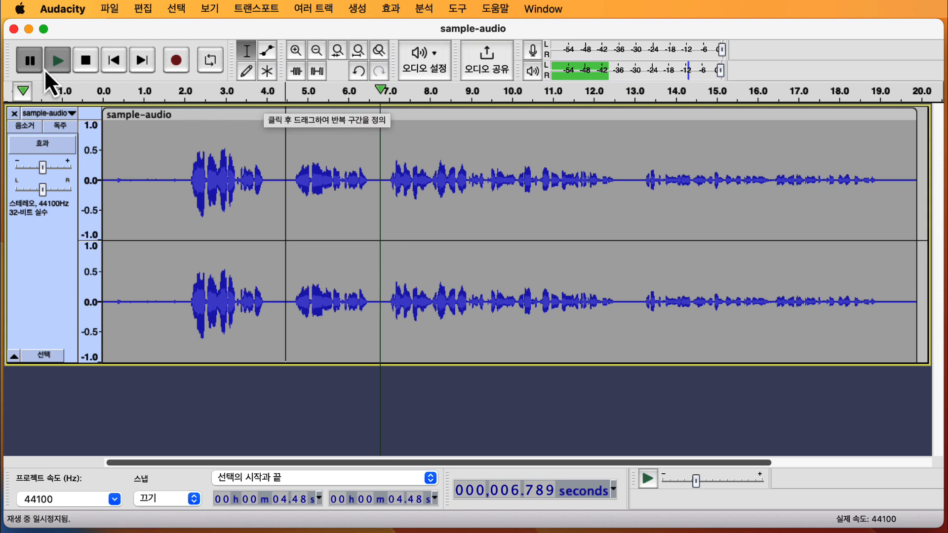
{"action": "left_click", "coordinate": [31, 68]}
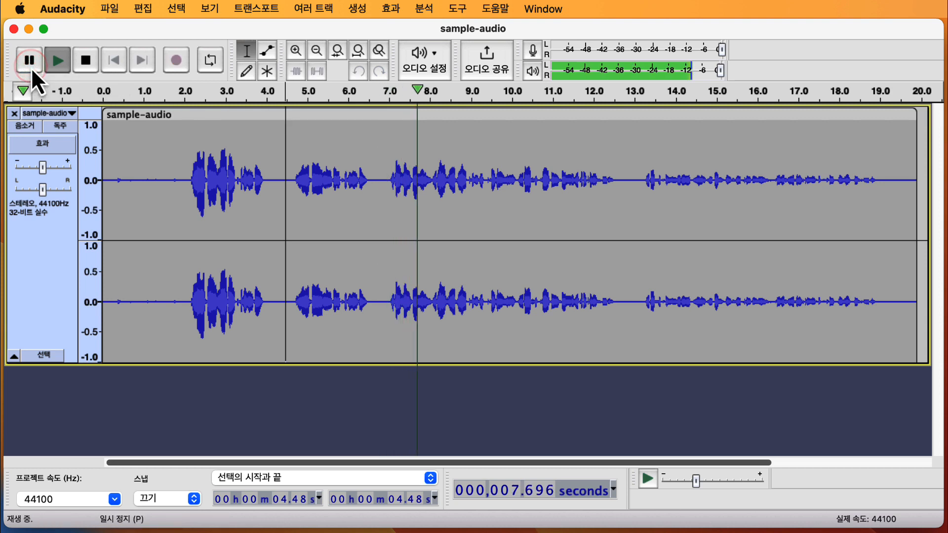
{"action": "left_click", "coordinate": [31, 67]}
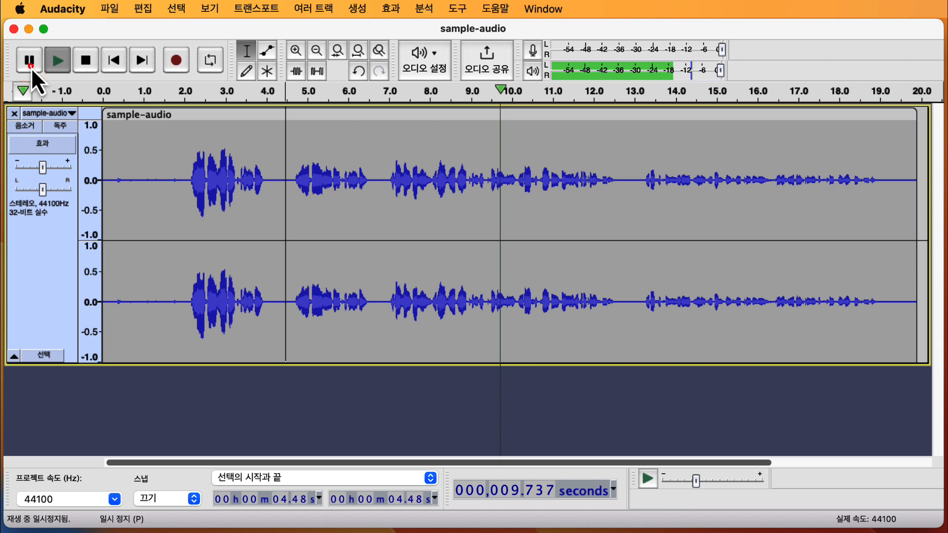
{"action": "left_click", "coordinate": [31, 67]}
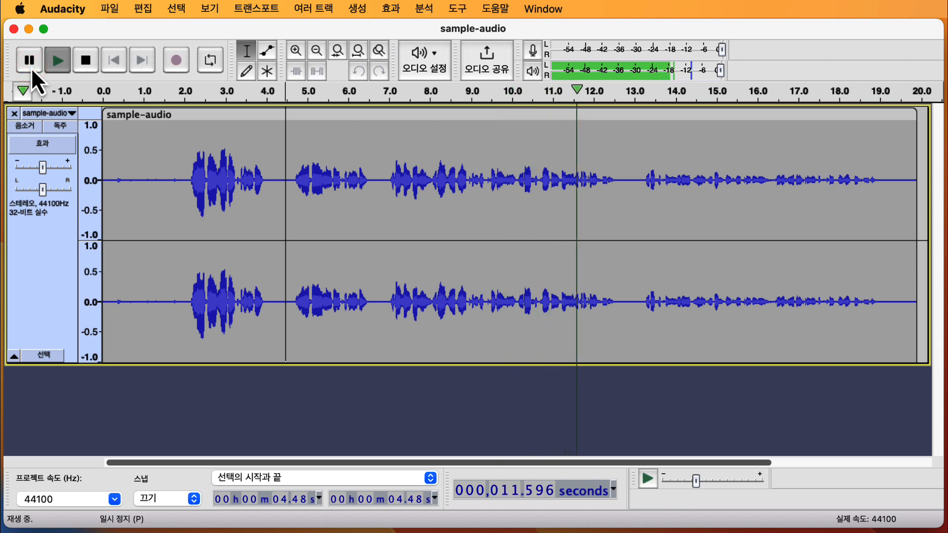
{"action": "left_click", "coordinate": [32, 67]}
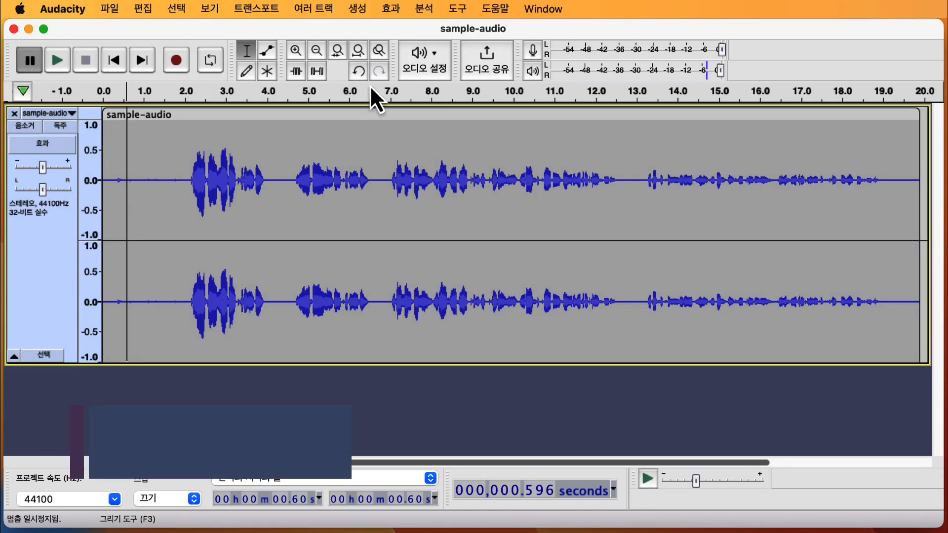
- Select the first spoken section of the waveform, from about 2.04 to 4.32 seconds, with the Selection tool
{"action": "left_click", "coordinate": [246, 50]}
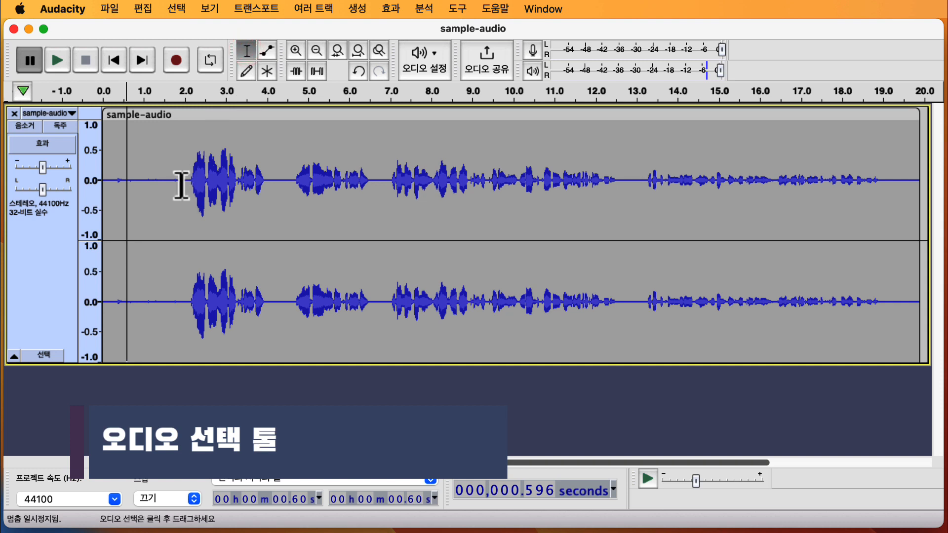
{"action": "left_click", "coordinate": [183, 186]}
{"action": "left_click_drag", "start_coordinate": [187, 186], "coordinate": [277, 201]}
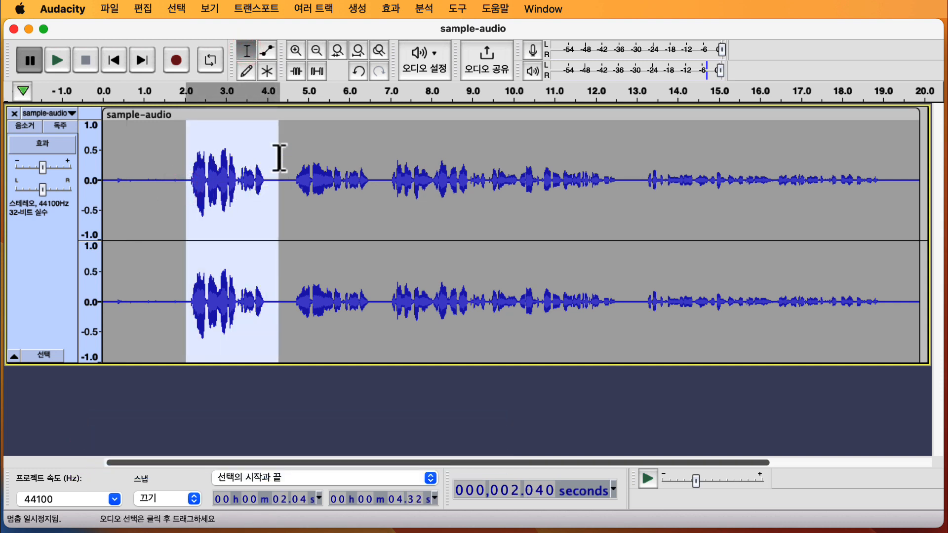
- Extend the waveform selection at both ends so that it runs from about 1.53 to 10.09 seconds
{"action": "left_click_drag", "start_coordinate": [278, 148], "coordinate": [379, 159]}
{"action": "left_click_drag", "start_coordinate": [186, 152], "coordinate": [166, 157]}
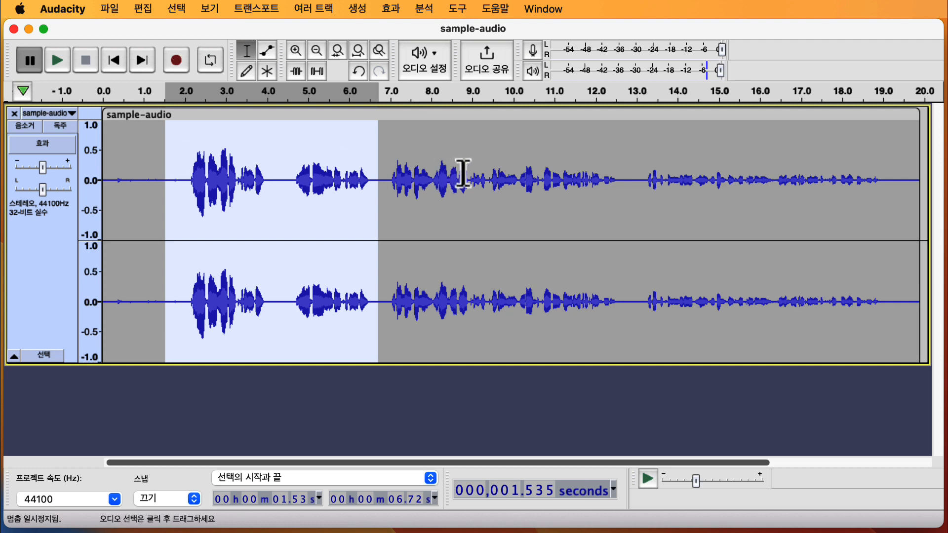
{"action": "left_click", "coordinate": [516, 176], "text": "shift"}
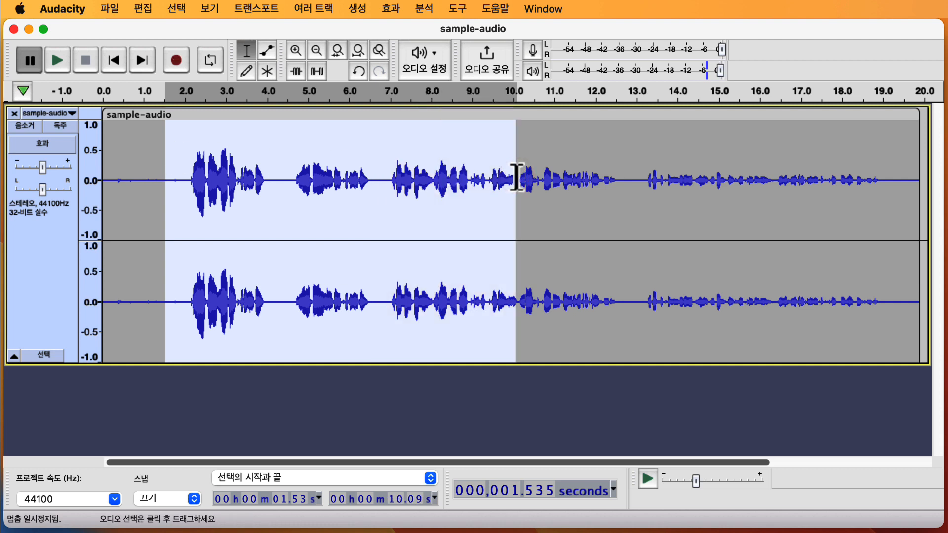
- Start and stop playback of the extended selection
{"action": "key", "text": "space"}
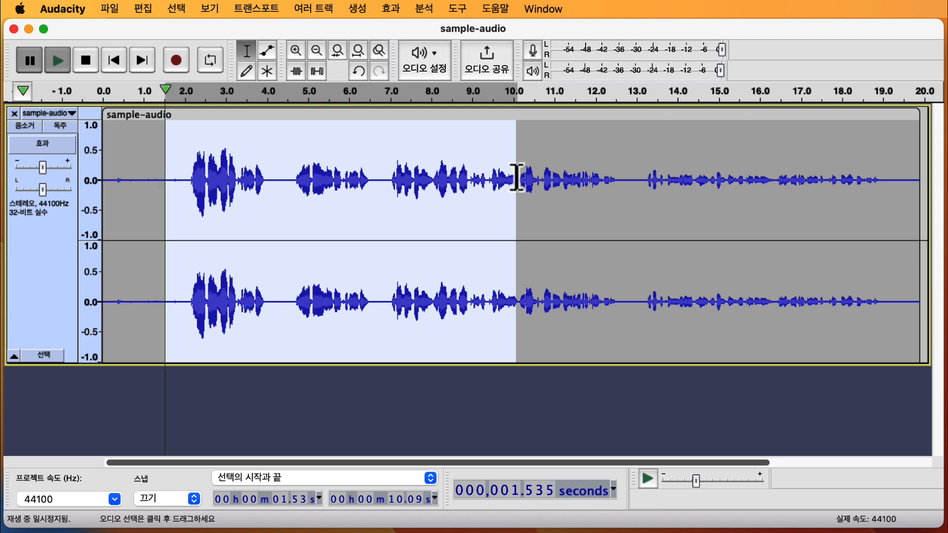
{"action": "key", "text": "space"}
{"action": "key", "text": "space"}
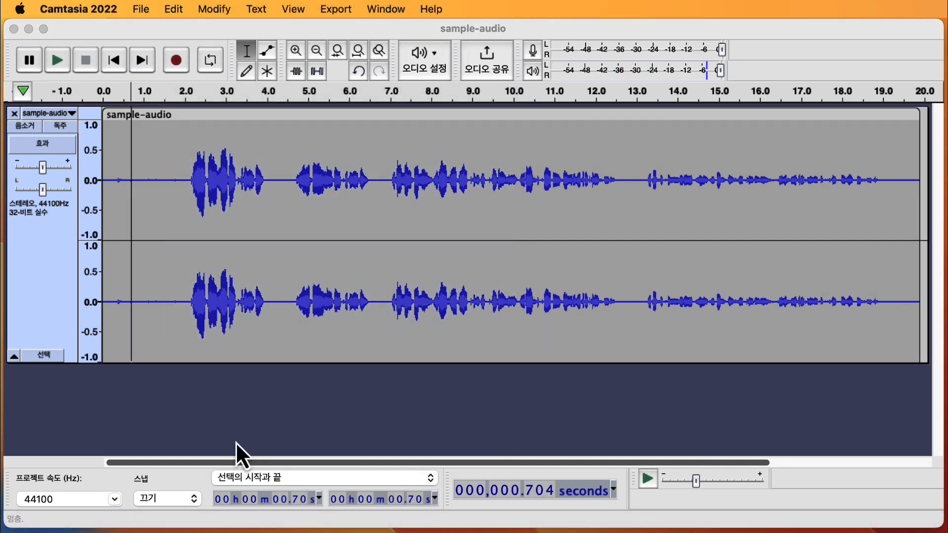
- Select the whole sample-audio track twice, clearing it by placing the cursor at about 1.44 and 0.70 seconds
{"action": "left_click", "coordinate": [55, 358]}
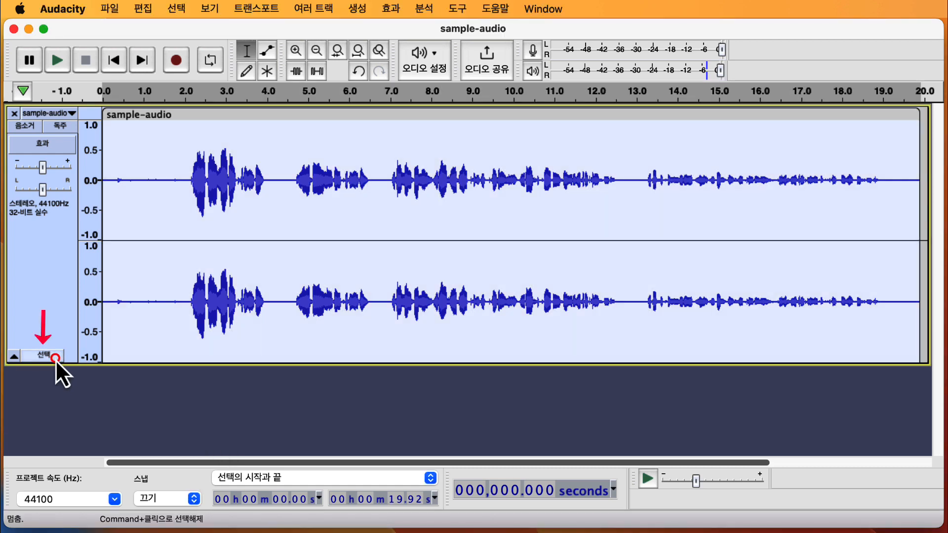
{"action": "left_click", "coordinate": [162, 295]}
{"action": "left_click", "coordinate": [313, 250]}
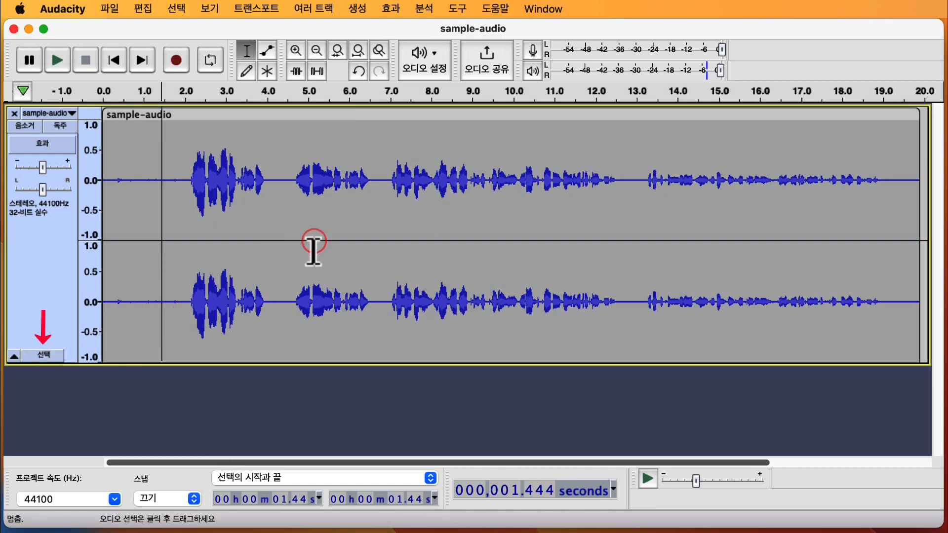
{"action": "double_click", "coordinate": [313, 249]}
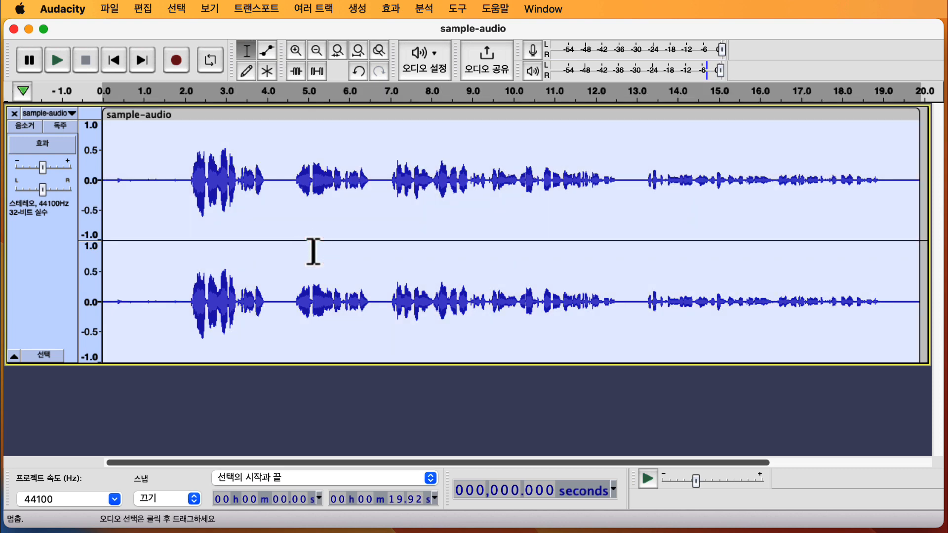
{"action": "left_click", "coordinate": [131, 332]}
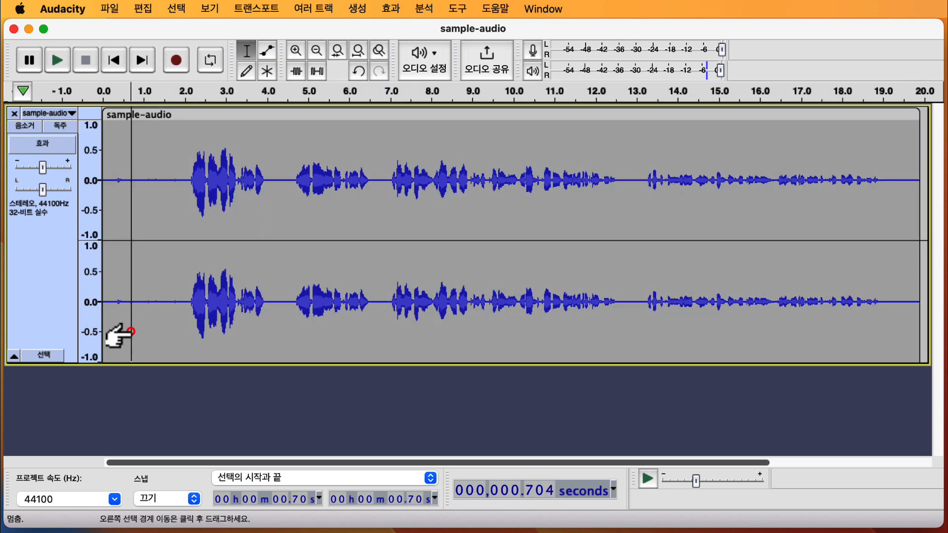
- Collapse and re-expand the sample-audio track, and try its gain slider, returning it to +0.0 dB
{"action": "left_click", "coordinate": [14, 357]}
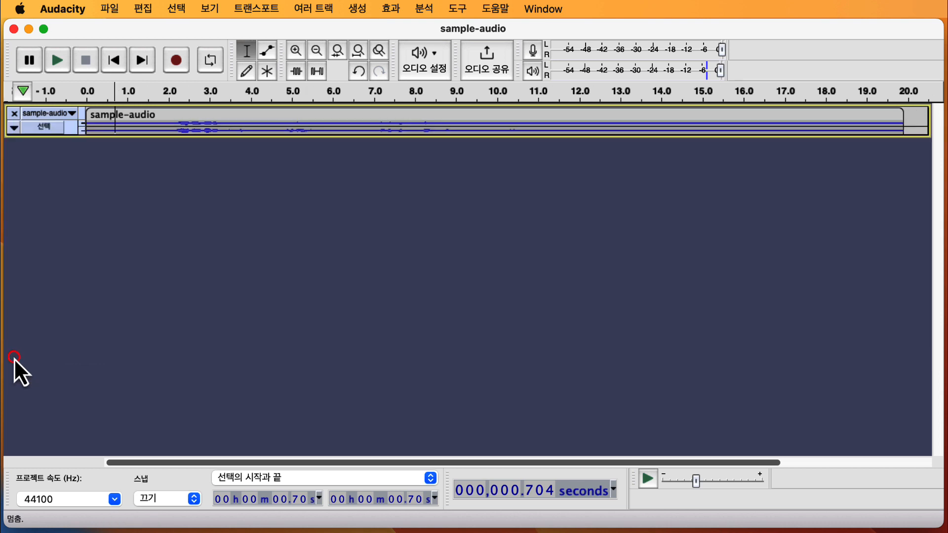
{"action": "left_click", "coordinate": [14, 128]}
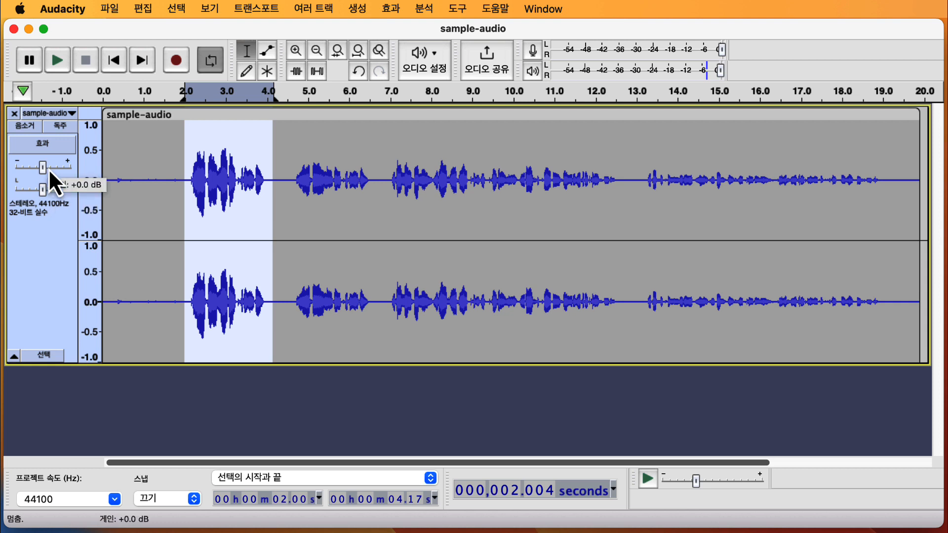
{"action": "left_click", "coordinate": [43, 166]}
{"action": "mouse_move", "coordinate": [56, 167]}
{"action": "left_mouse_down"}
{"action": "mouse_move", "coordinate": [29, 168]}
{"action": "mouse_move", "coordinate": [43, 168]}
{"action": "left_mouse_up"}
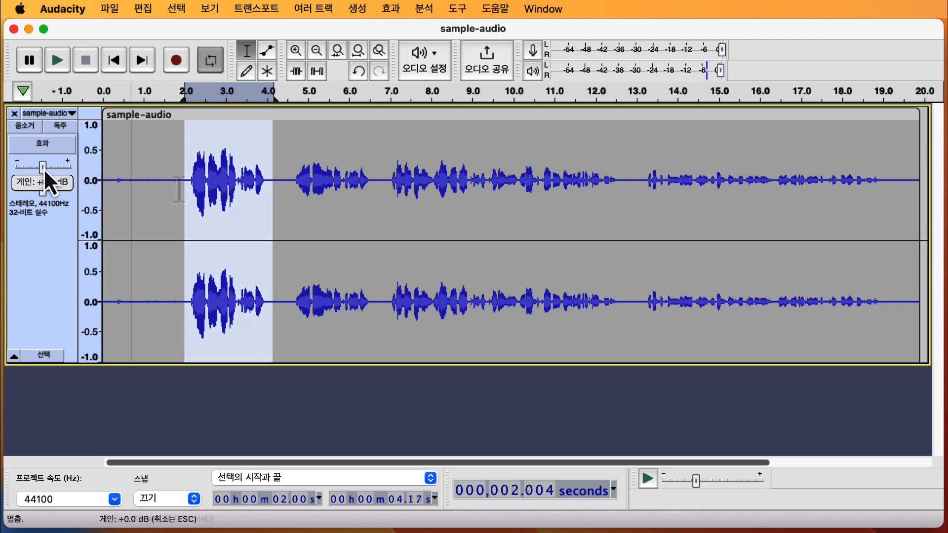
- Select the waveform from about 2.00 to 4.17 seconds, enable looping and play the selection repeatedly before stopping
{"action": "left_click_drag", "start_coordinate": [183, 179], "coordinate": [273, 209]}
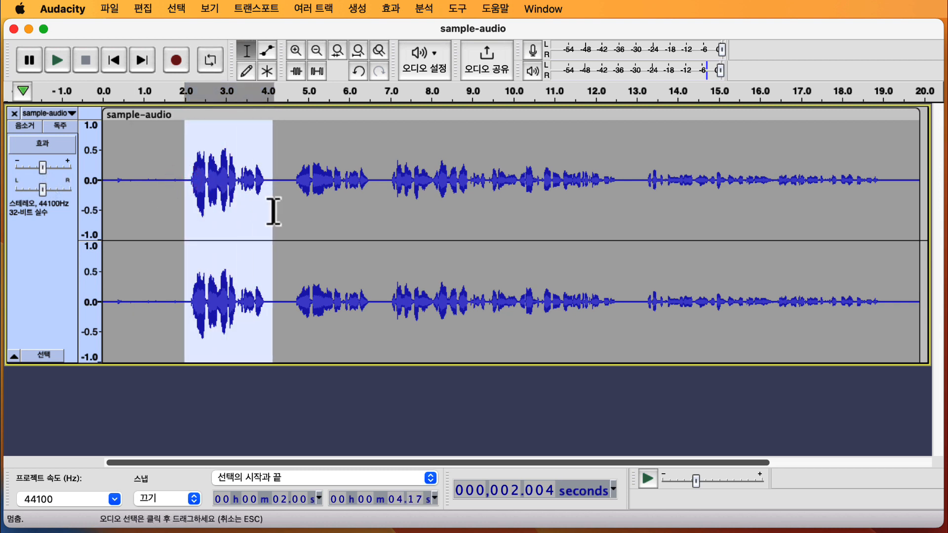
{"action": "left_click", "coordinate": [215, 69]}
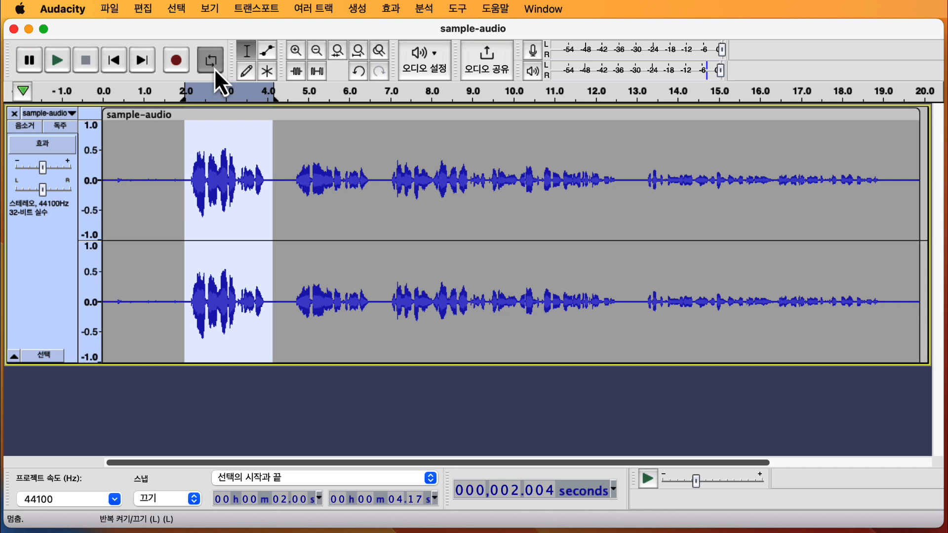
{"action": "key", "text": "space"}
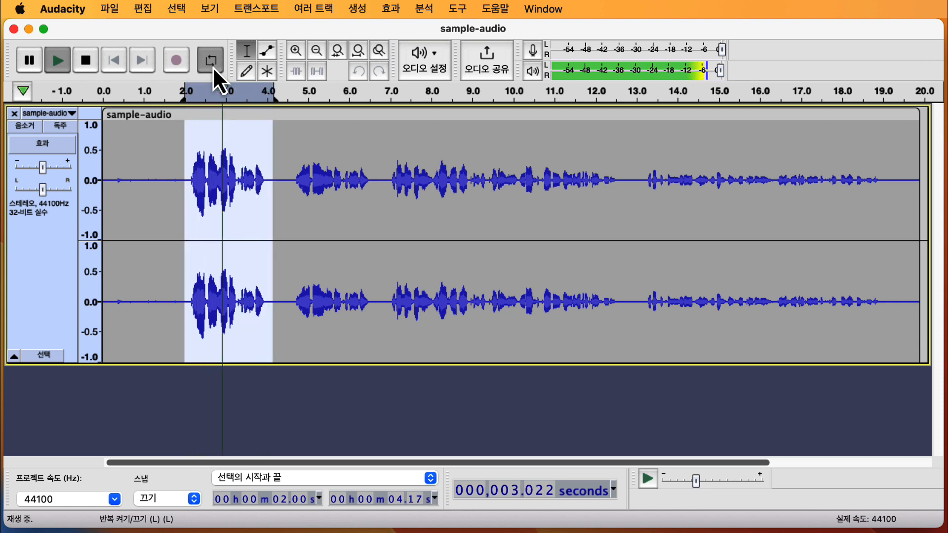
{"action": "key", "text": "space"}
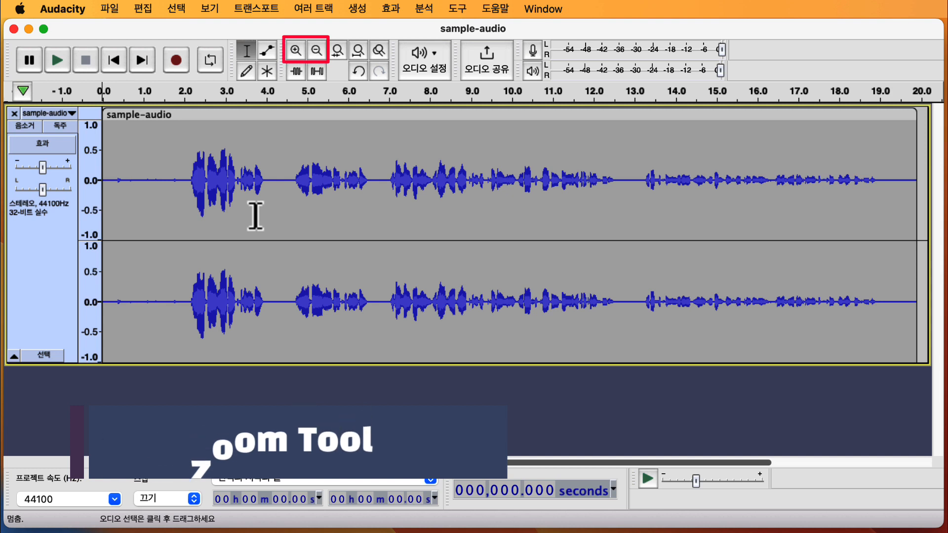
- Place the cursor at about 5.06 seconds, zoom in two levels around it and zoom back out
{"action": "left_click", "coordinate": [309, 179]}
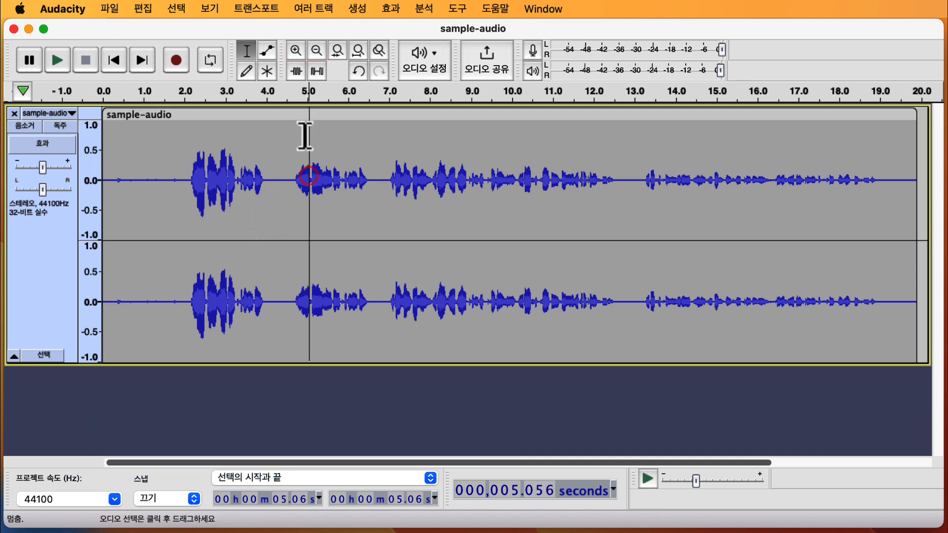
{"action": "left_click", "coordinate": [298, 52]}
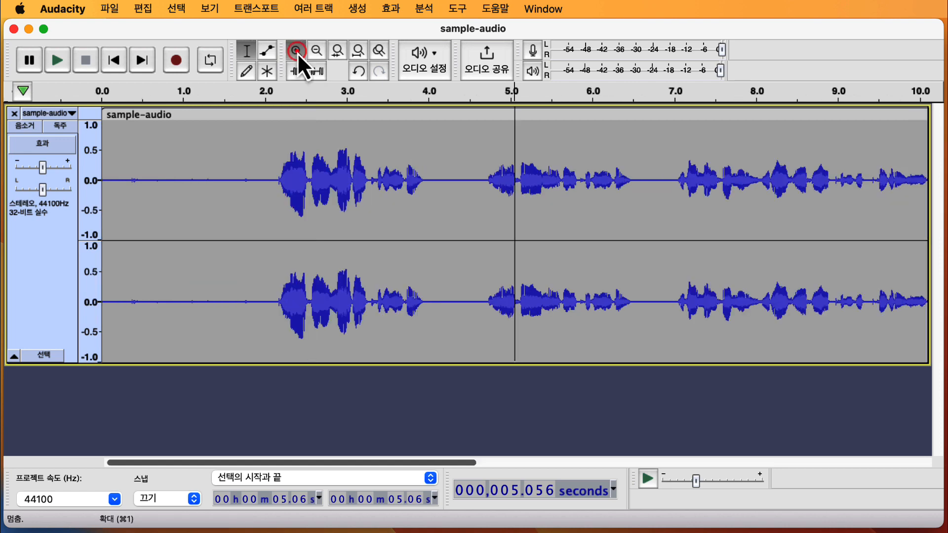
{"action": "left_click", "coordinate": [298, 52]}
{"action": "left_click", "coordinate": [315, 51]}
{"action": "left_click", "coordinate": [315, 51]}
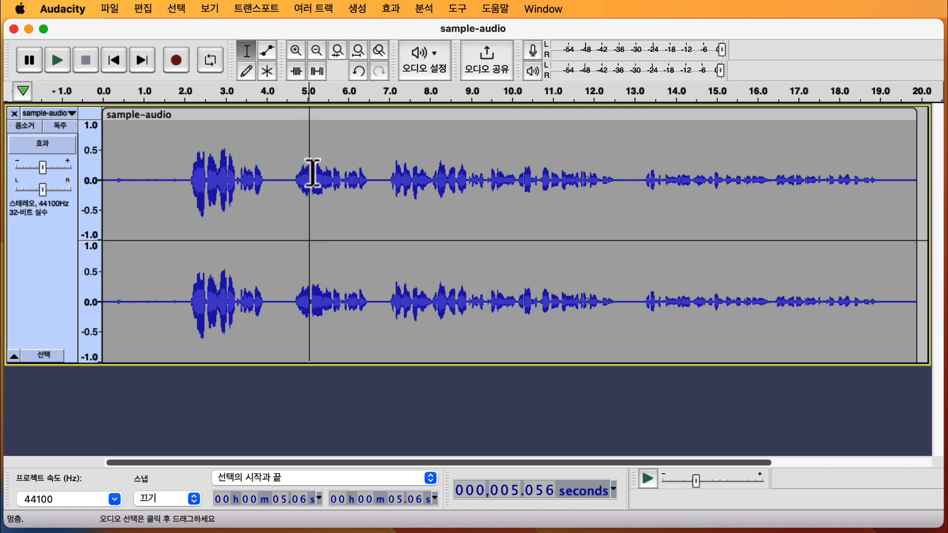
- Zoom in until individual samples are distinguishable, zoom far out, and fit the whole project to the window width
{"action": "scroll", "coordinate": [311, 173], "scroll_direction": "up", "scroll_amount": 6}
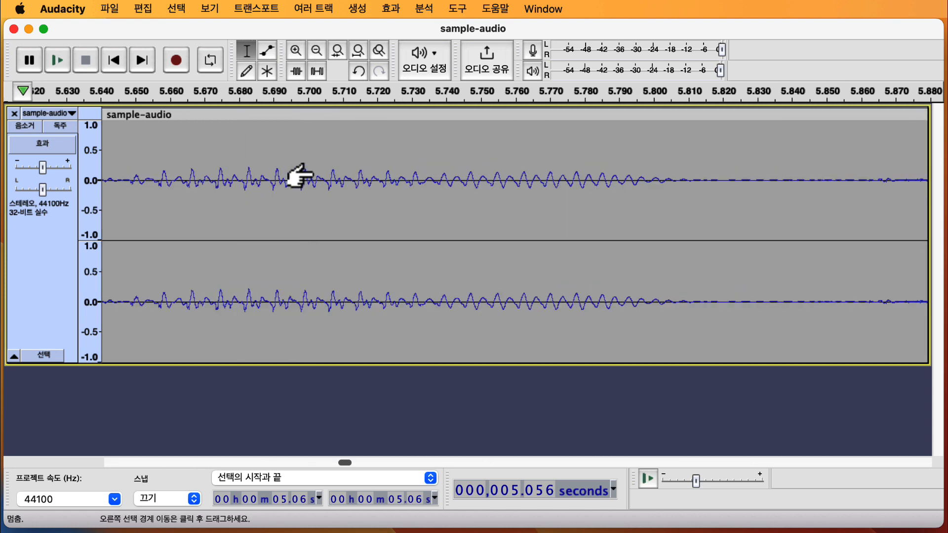
{"action": "scroll", "coordinate": [299, 175], "scroll_direction": "up", "scroll_amount": 10}
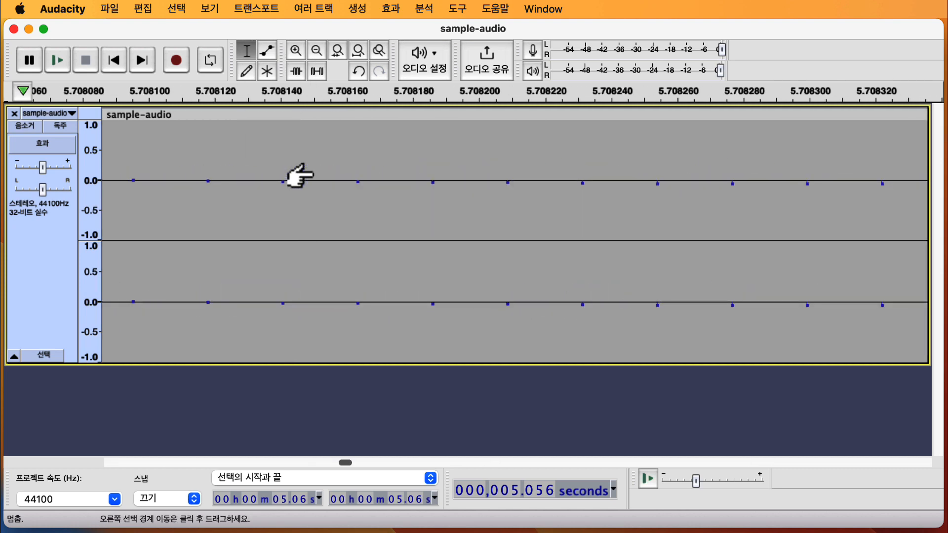
{"action": "scroll", "coordinate": [299, 175], "scroll_direction": "down", "scroll_amount": 4}
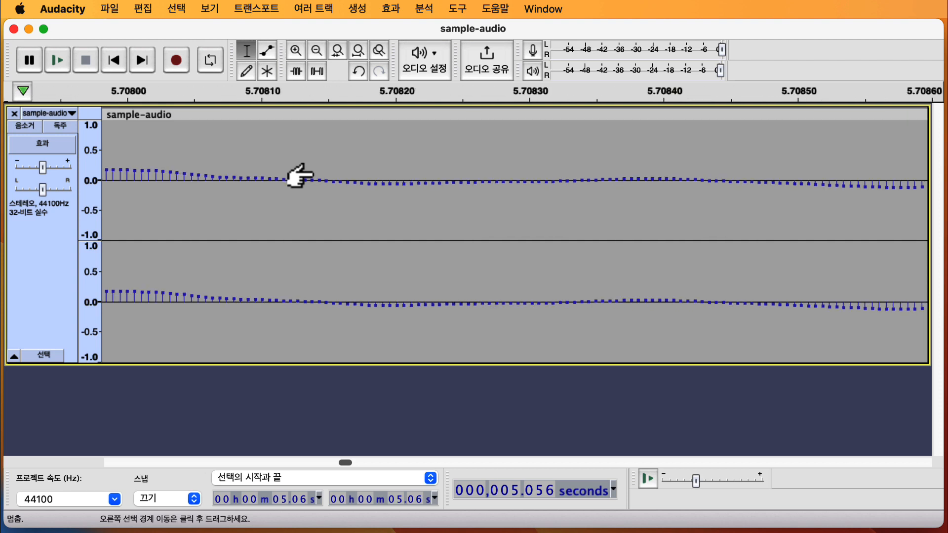
{"action": "scroll", "coordinate": [299, 175], "scroll_direction": "down", "scroll_amount": 2}
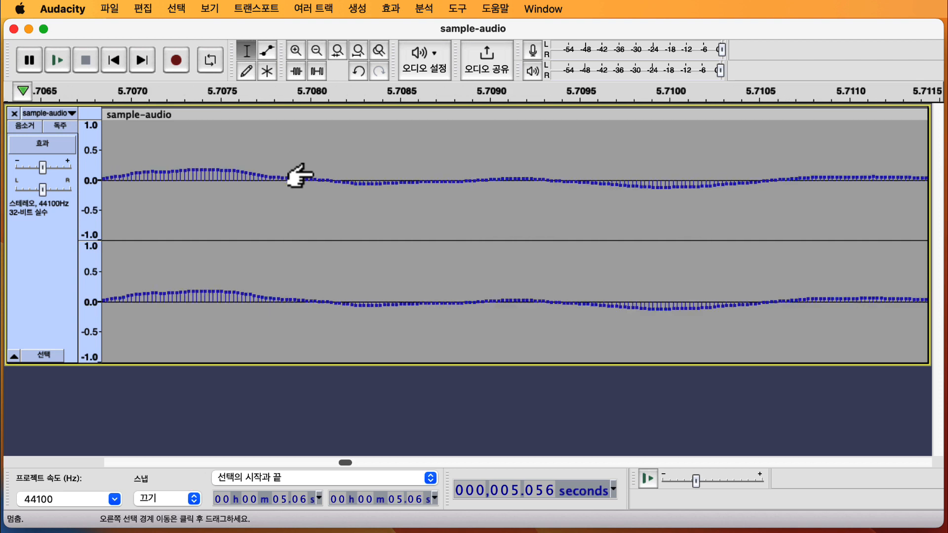
{"action": "scroll", "coordinate": [299, 176], "scroll_direction": "down", "scroll_amount": 20}
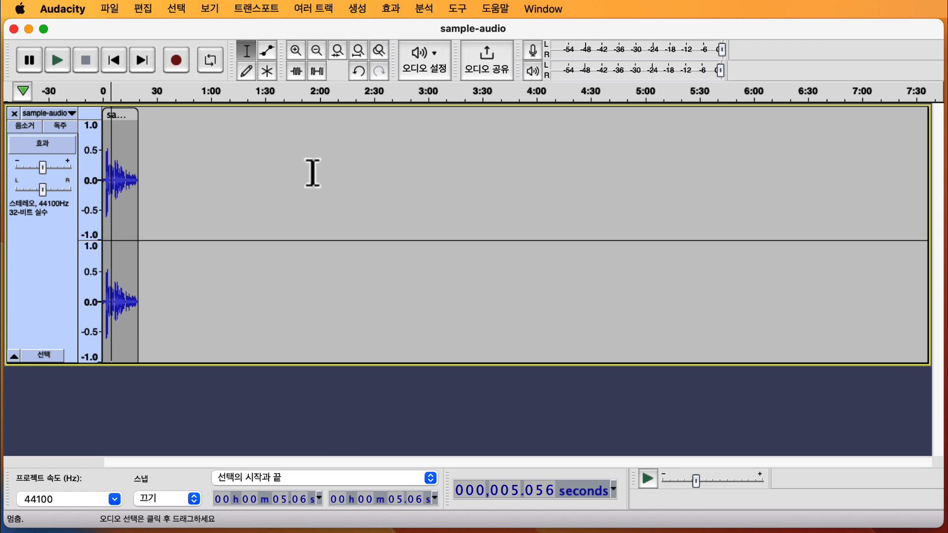
{"action": "left_click", "coordinate": [358, 53]}
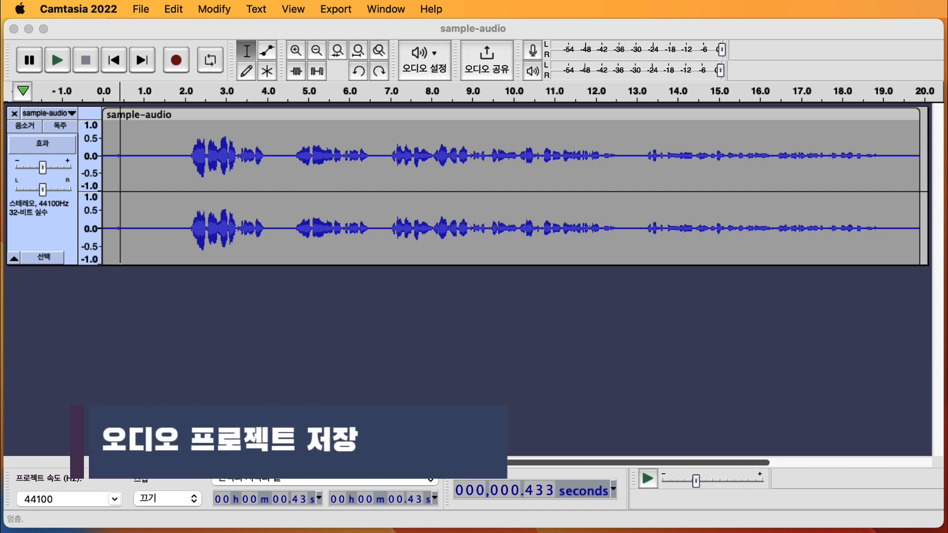
- Import the childish-prank-02 audio file as a second track and reduce that track's height
{"action": "left_click_drag", "start_coordinate": [765, 339], "coordinate": [437, 348]}
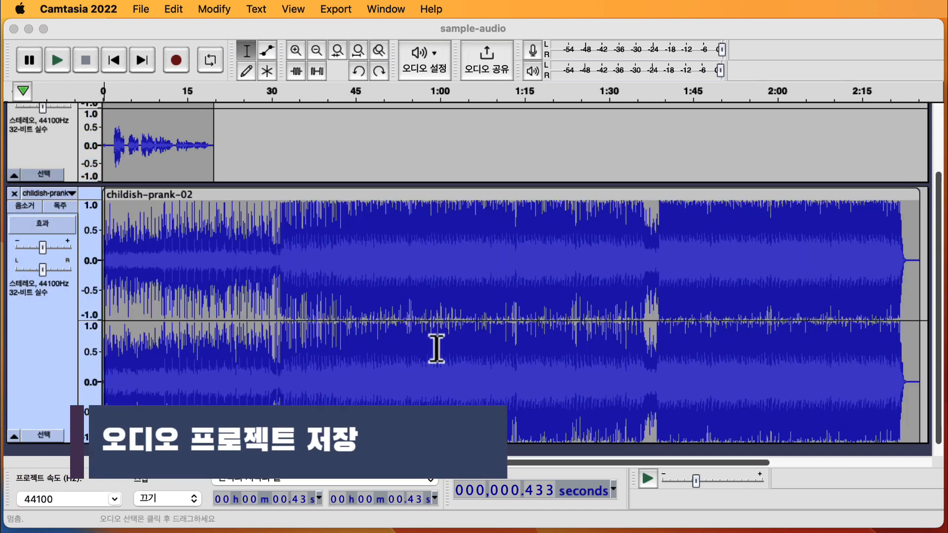
{"action": "left_click_drag", "start_coordinate": [603, 443], "coordinate": [612, 368]}
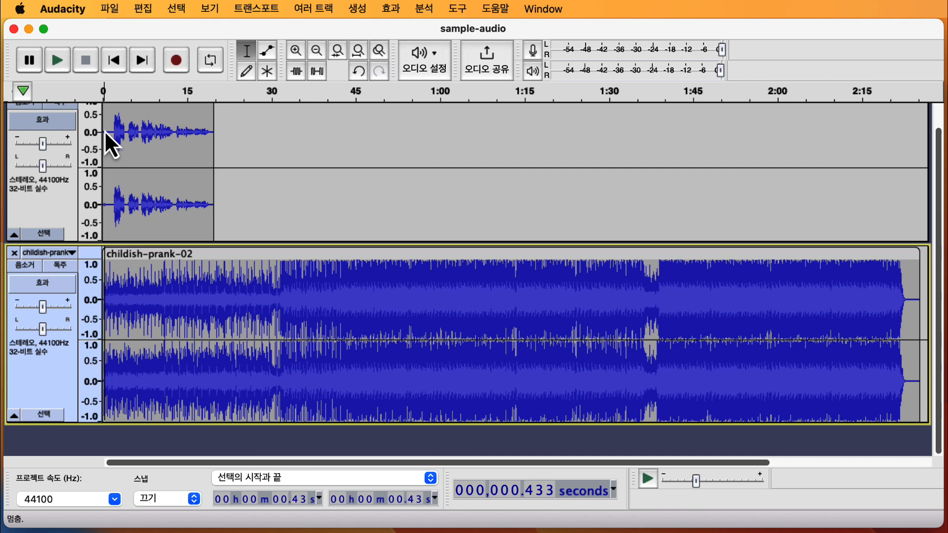
- Start saving the project, dismissing the project-save warning with the option not to show it again
{"action": "left_click", "coordinate": [105, 12]}
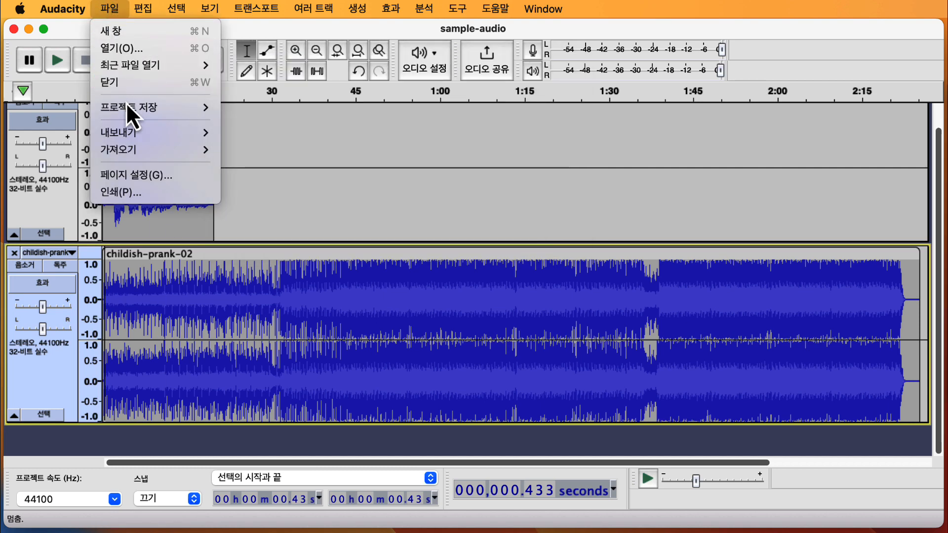
{"action": "mouse_move", "coordinate": [126, 103]}
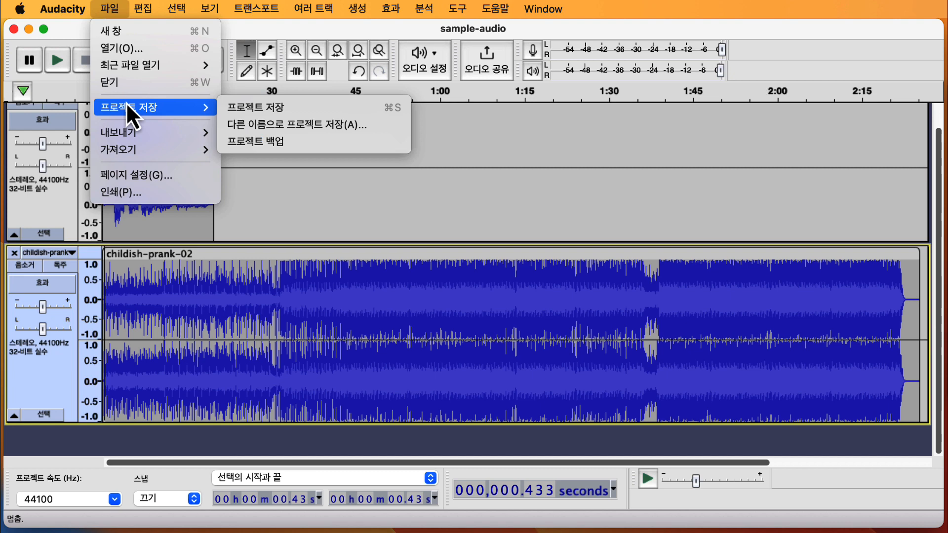
{"action": "left_click", "coordinate": [294, 106]}
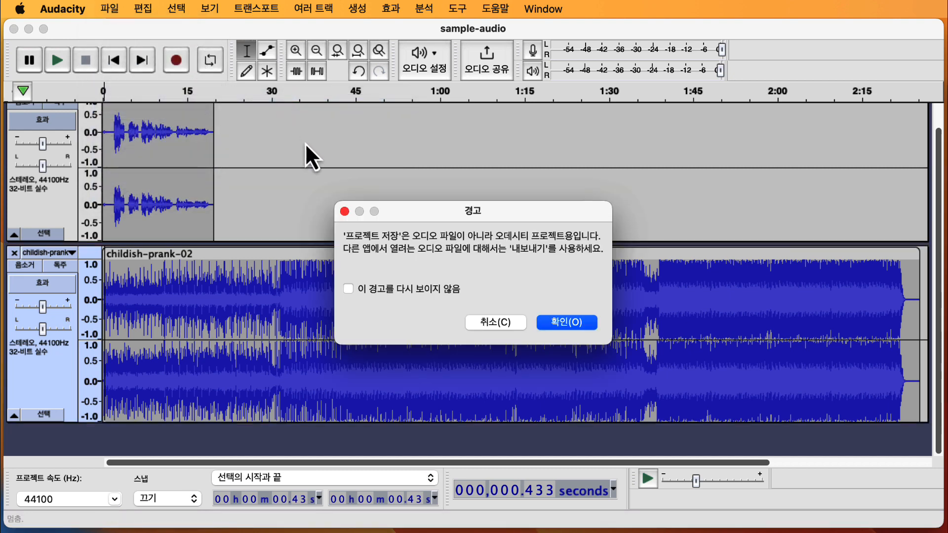
{"action": "left_click", "coordinate": [349, 290]}
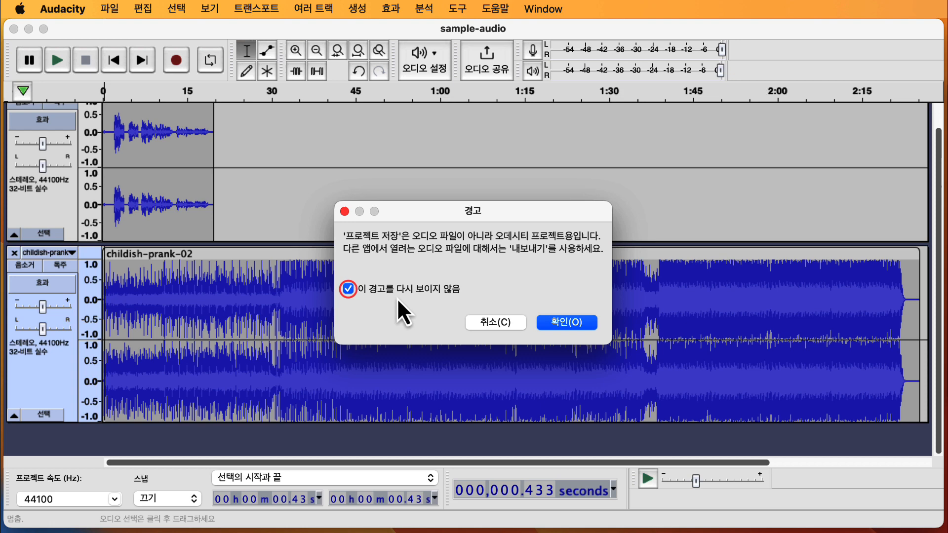
{"action": "left_click", "coordinate": [561, 322]}
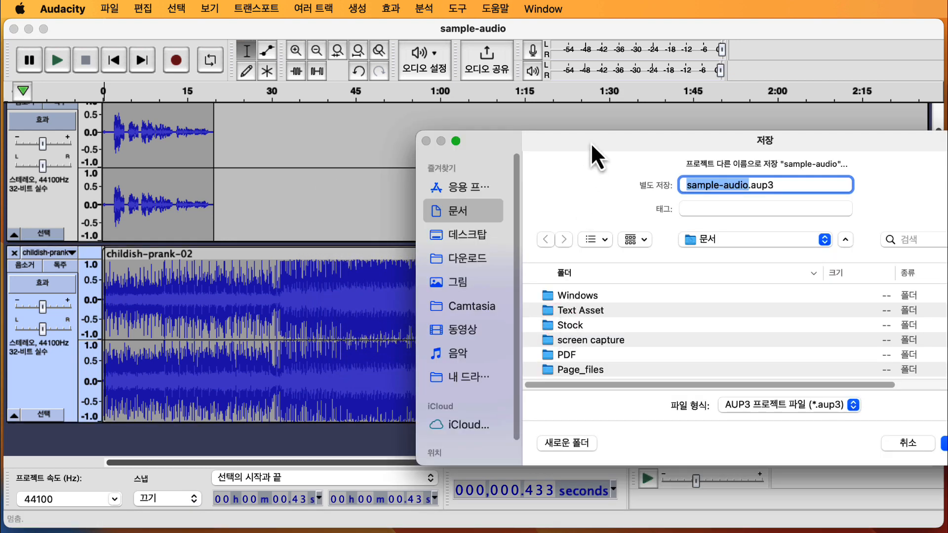
- Save the project as sample-audio.aup3 in the 문서 folder, using the AUP3 project file format
{"action": "left_click_drag", "start_coordinate": [590, 139], "coordinate": [361, 78]}
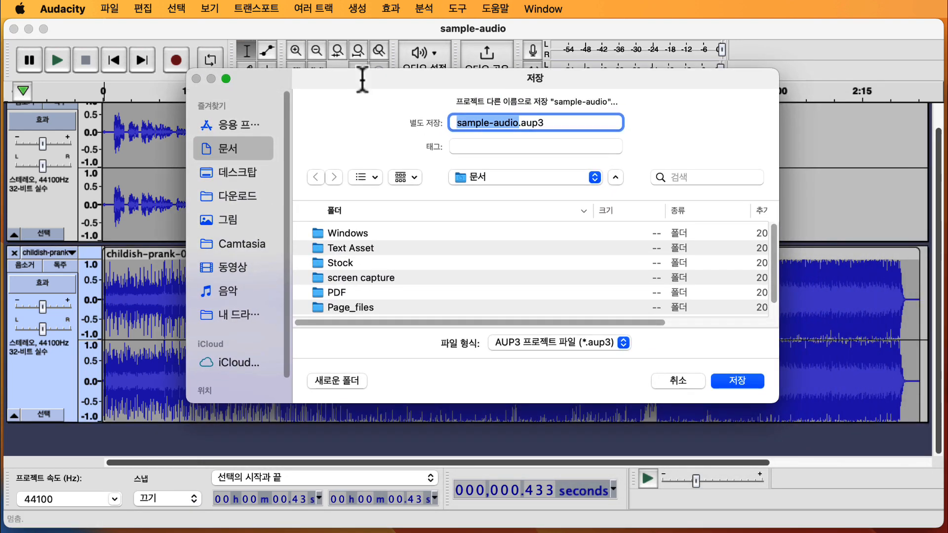
{"action": "left_click", "coordinate": [547, 124]}
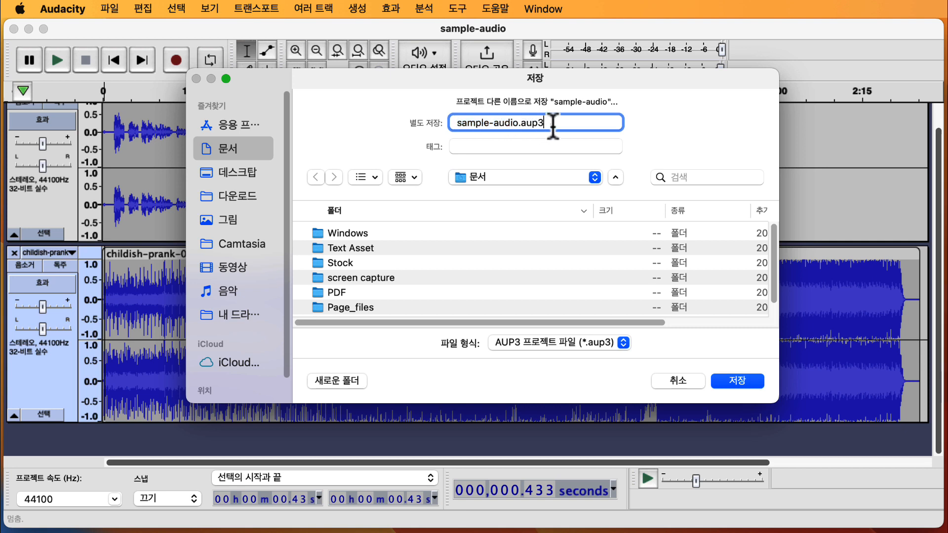
{"action": "left_click", "coordinate": [553, 126]}
{"action": "left_click", "coordinate": [723, 380]}
- Bring up the available export (내보내기) options for the project
{"action": "left_click", "coordinate": [111, 12]}
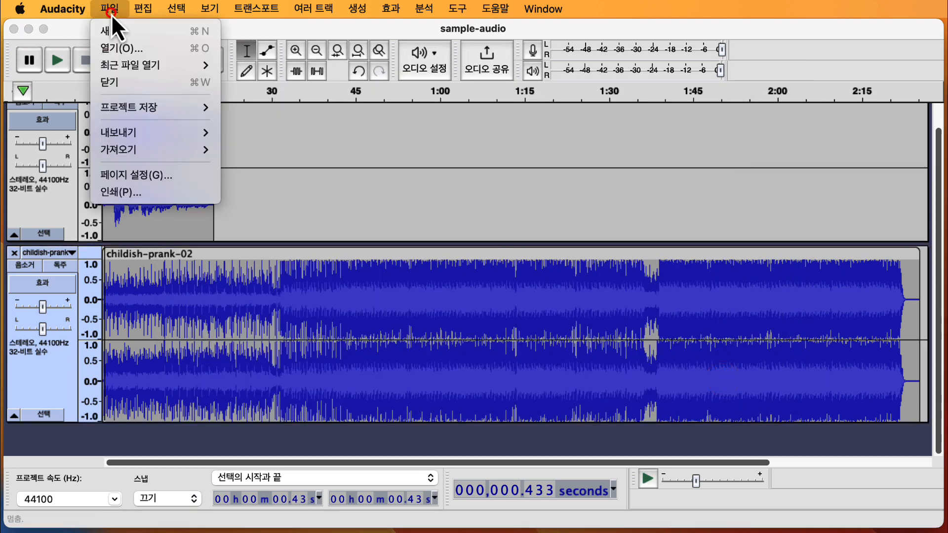
{"action": "key", "text": "Down"}
{"action": "key", "text": "Down"}
{"action": "key", "text": "Down"}
{"action": "key", "text": "Down"}
{"action": "key", "text": "Down"}
{"action": "key", "text": "Down"}
{"action": "key", "text": "Right"}
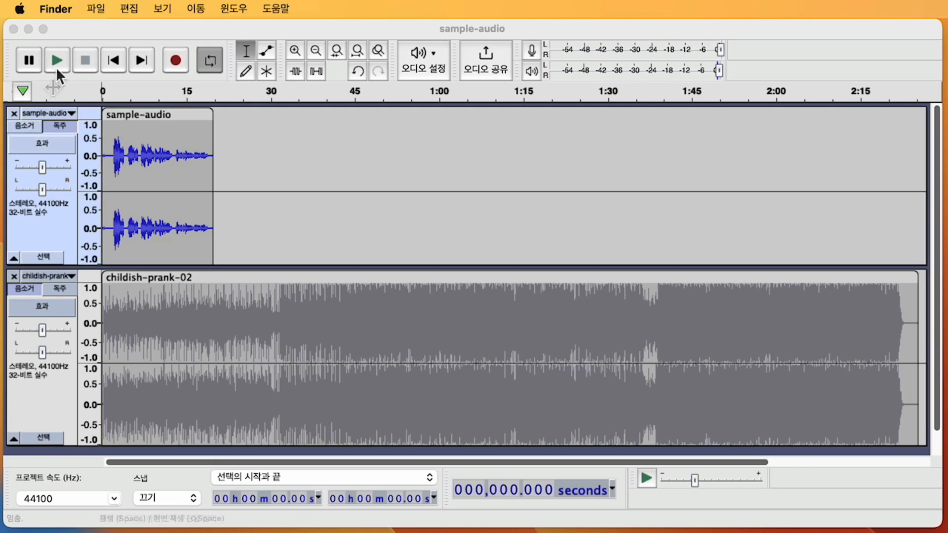
- Play the project while switching the sample-audio solo and the childish-prank-02 mute off and back on to compare the tracks
{"action": "left_click", "coordinate": [57, 66]}
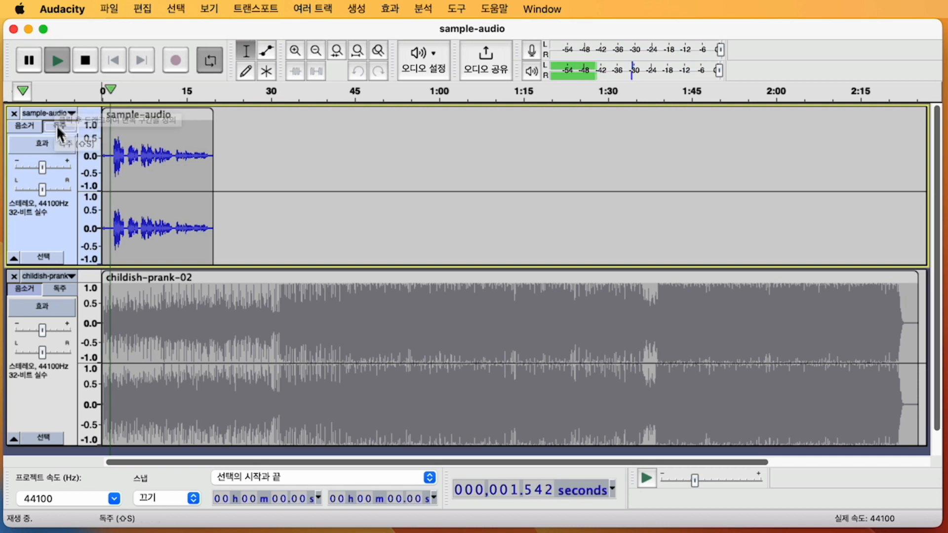
{"action": "left_click", "coordinate": [27, 292]}
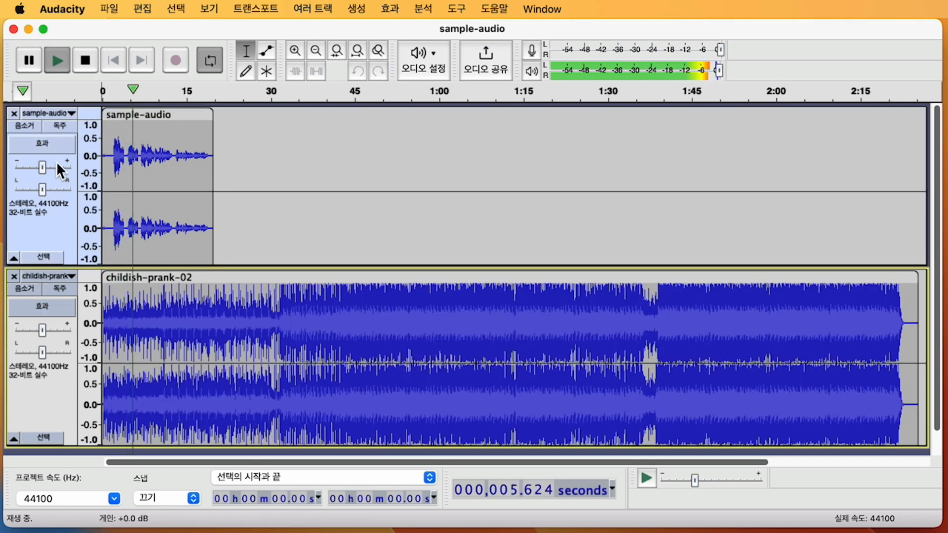
{"action": "left_click", "coordinate": [59, 126]}
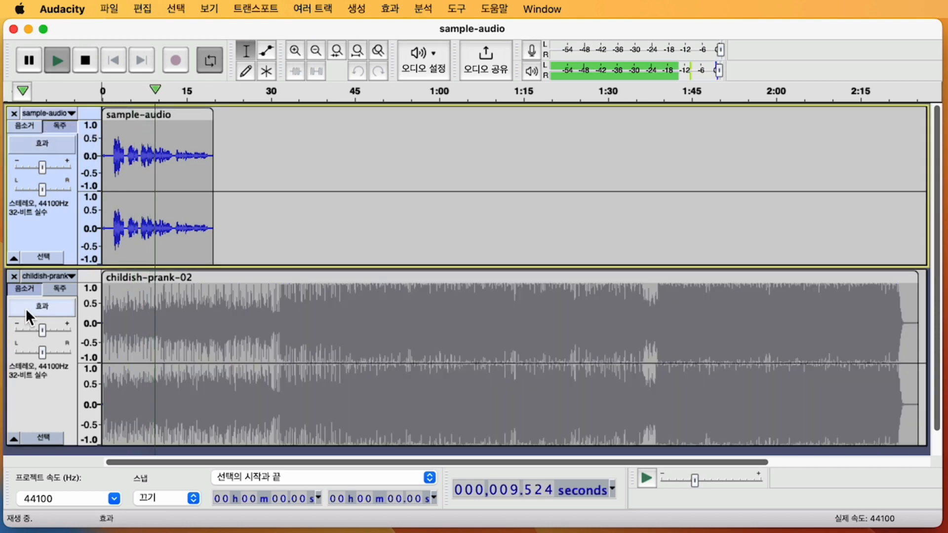
{"action": "left_click", "coordinate": [28, 288]}
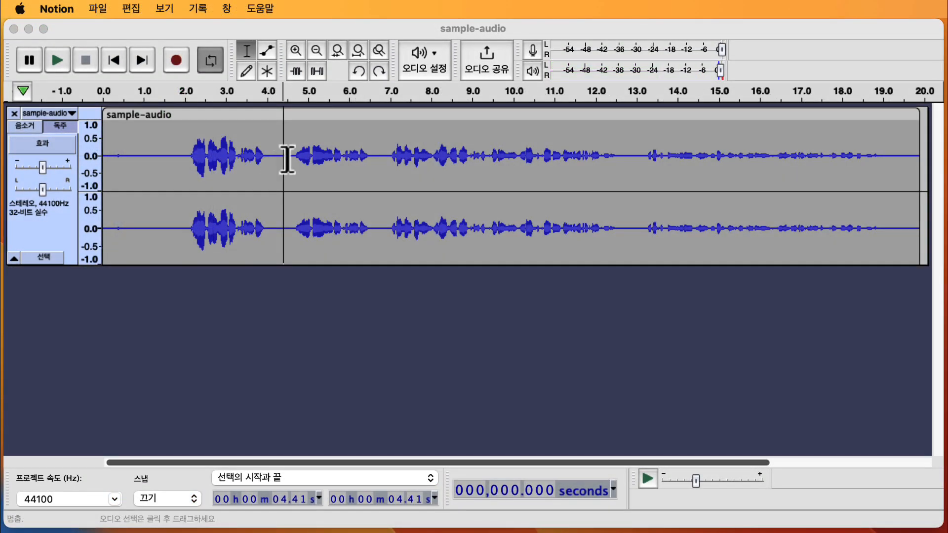
- Delete the sample-audio section from 4.51 s to 6.77 s, undo the deletion, and reselect the range from 4.42 s to 6.81 s
{"action": "left_click_drag", "start_coordinate": [288, 158], "coordinate": [380, 178]}
{"action": "key", "text": "Delete"}
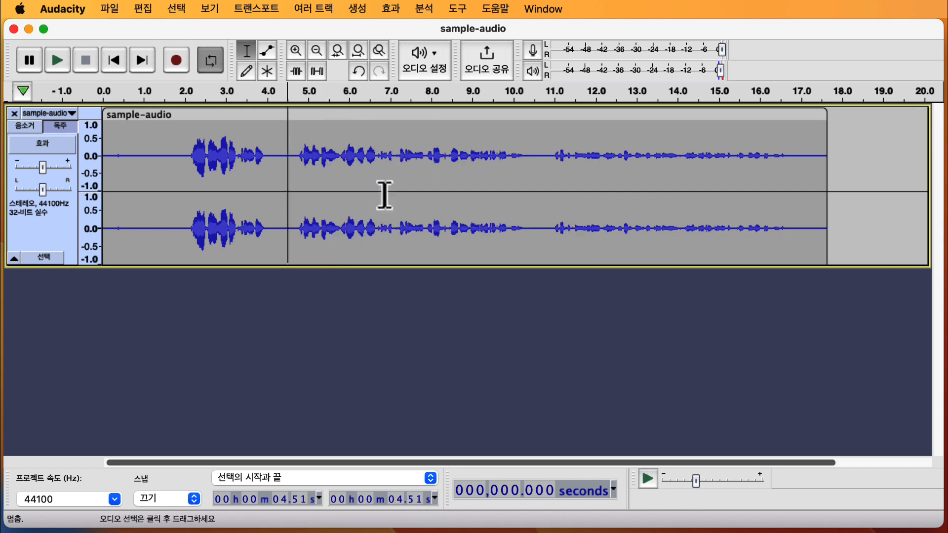
{"action": "key", "text": "super+z"}
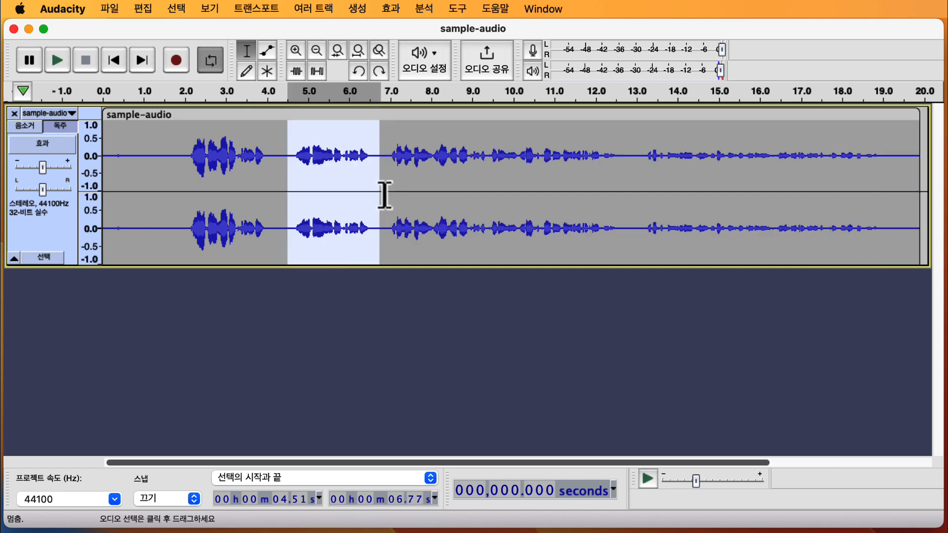
{"action": "left_click", "coordinate": [268, 149]}
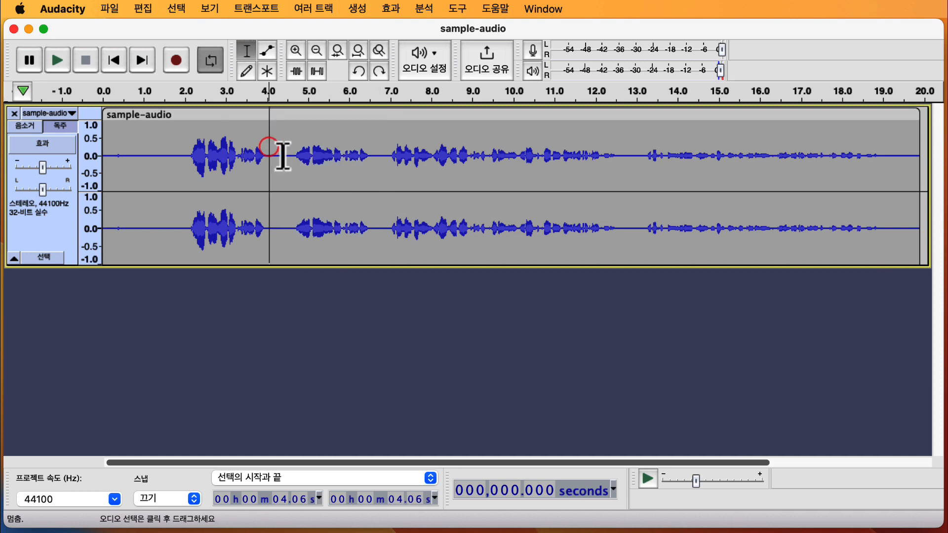
{"action": "left_click_drag", "start_coordinate": [284, 156], "coordinate": [381, 161]}
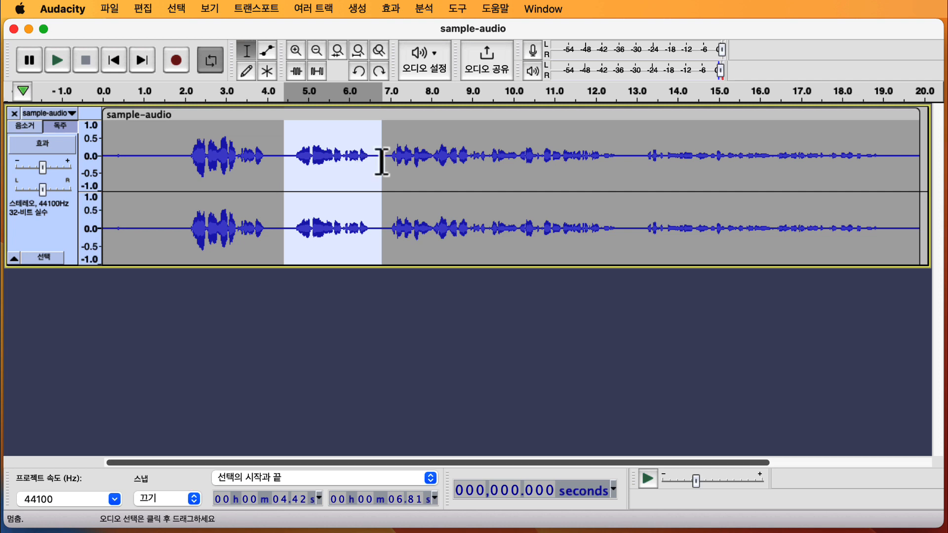
- Split the sample-audio clip at 4.51 s, move the second part to start at about 7.2 s, and undo both edits
{"action": "left_click", "coordinate": [287, 158]}
{"action": "key", "text": "super+i"}
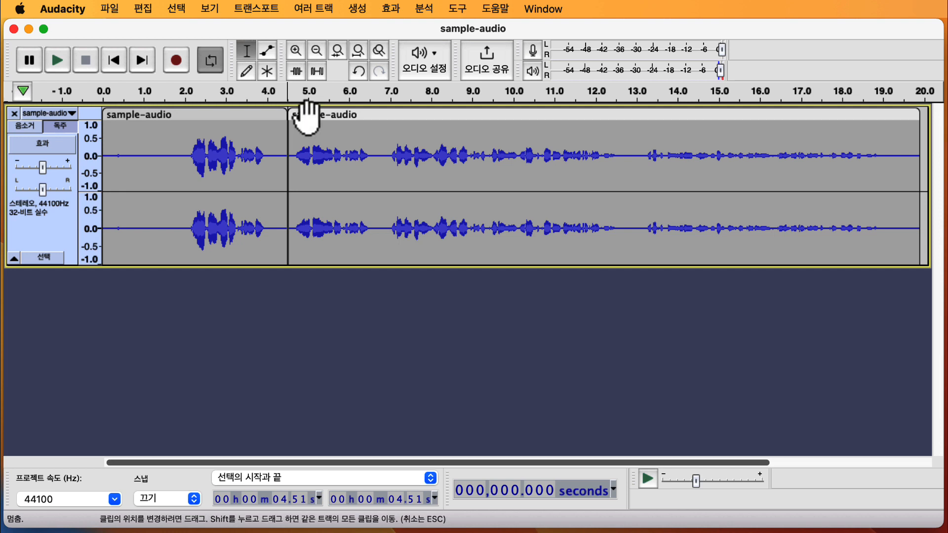
{"action": "left_click_drag", "start_coordinate": [306, 114], "coordinate": [417, 126]}
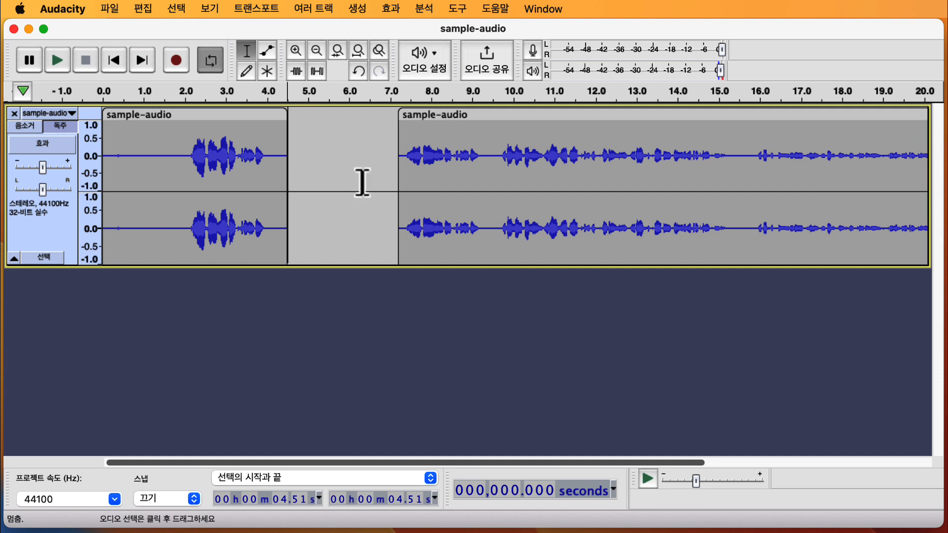
{"action": "key", "text": "super+z"}
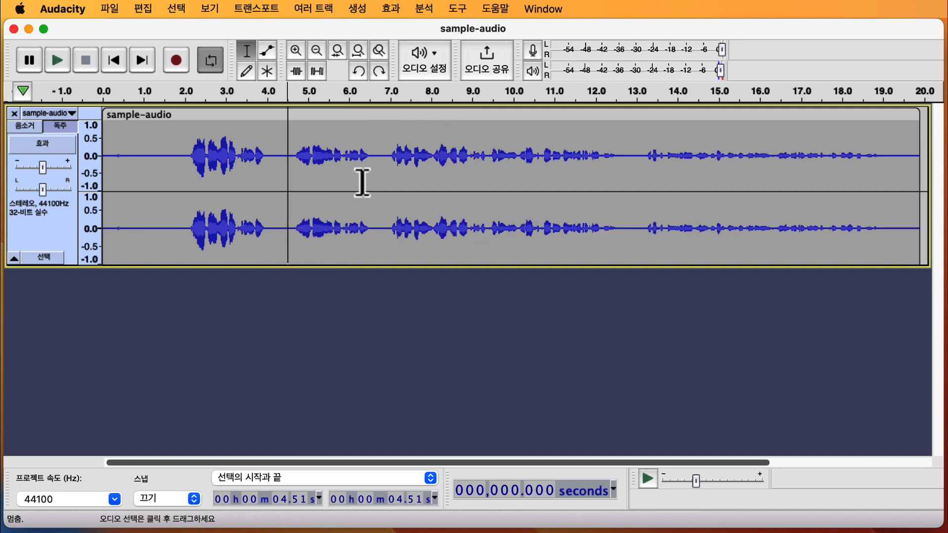
- Silence the sample-audio section from 4.51 s to 6.81 s and undo the silencing
{"action": "left_click_drag", "start_coordinate": [286, 153], "coordinate": [382, 168]}
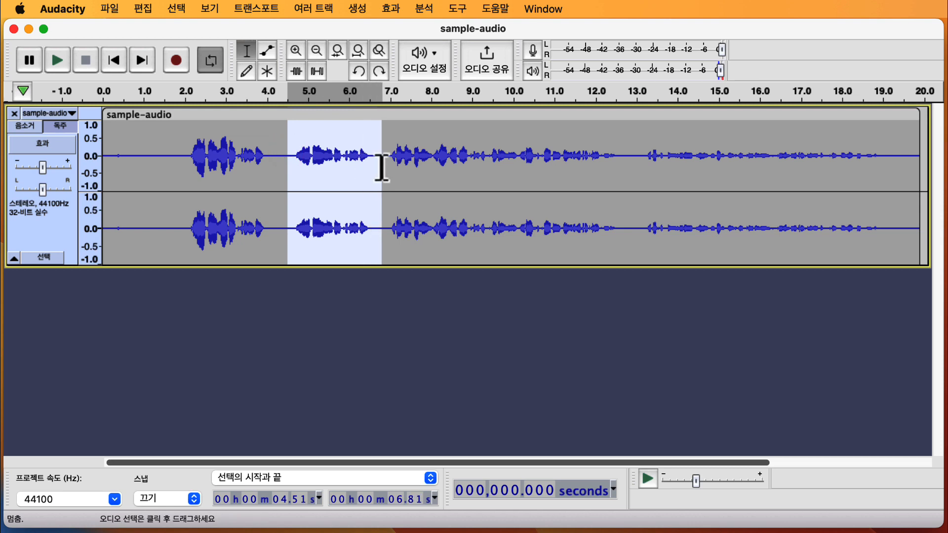
{"action": "left_click", "coordinate": [317, 73]}
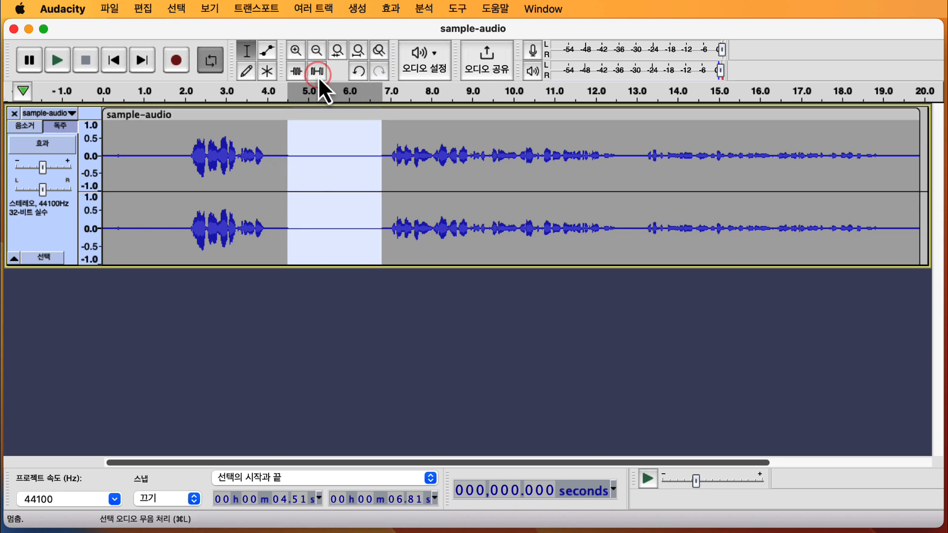
{"action": "key", "text": "super+z"}
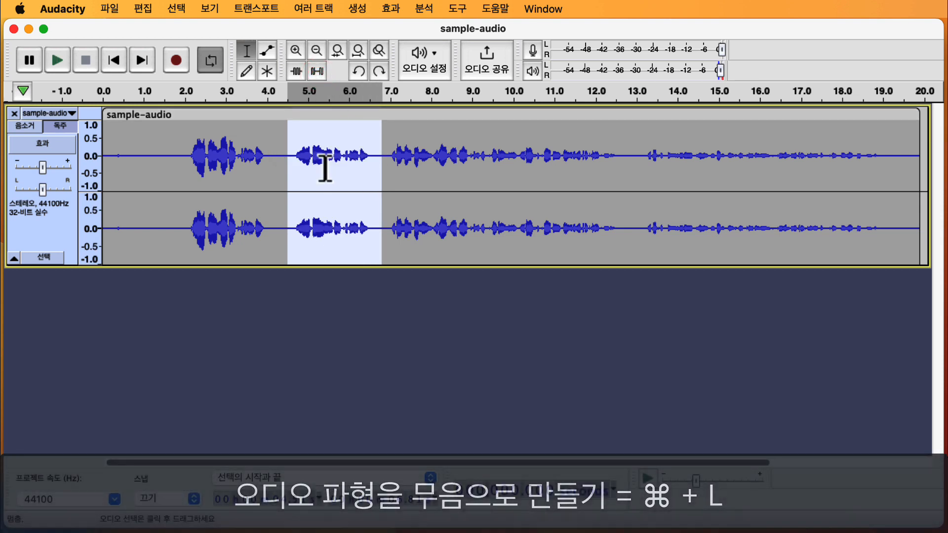
- Trim away the audio outside a new selection from 4.55 s to 6.77 s in sample-audio, and undo the trim
{"action": "left_click", "coordinate": [282, 188]}
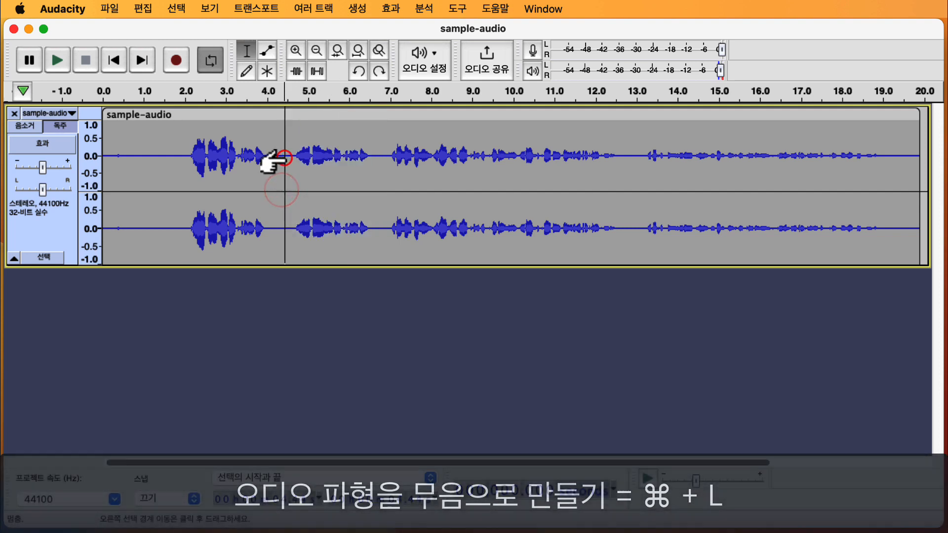
{"action": "left_click", "coordinate": [285, 158]}
{"action": "left_click_drag", "start_coordinate": [289, 157], "coordinate": [379, 174]}
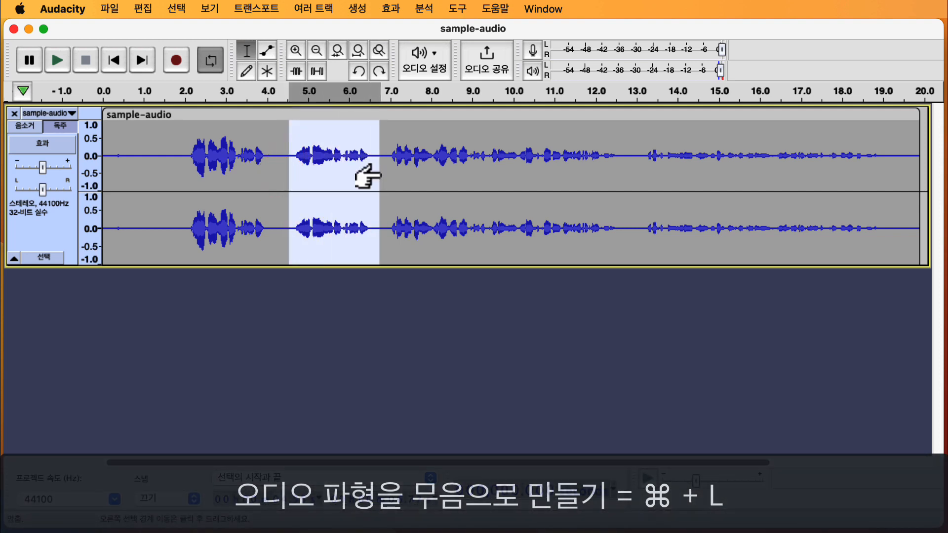
{"action": "key", "text": "super+z"}
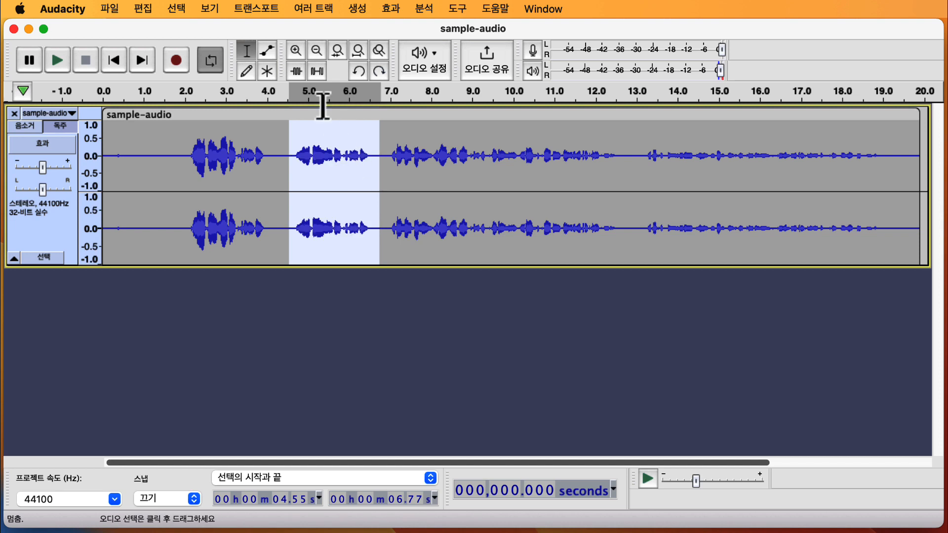
{"action": "left_click", "coordinate": [298, 75]}
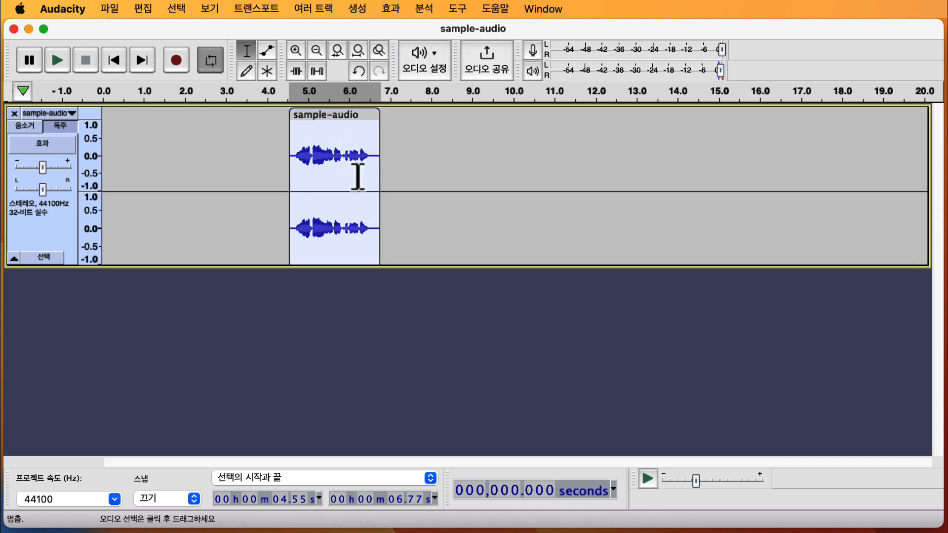
{"action": "key", "text": "super+z"}
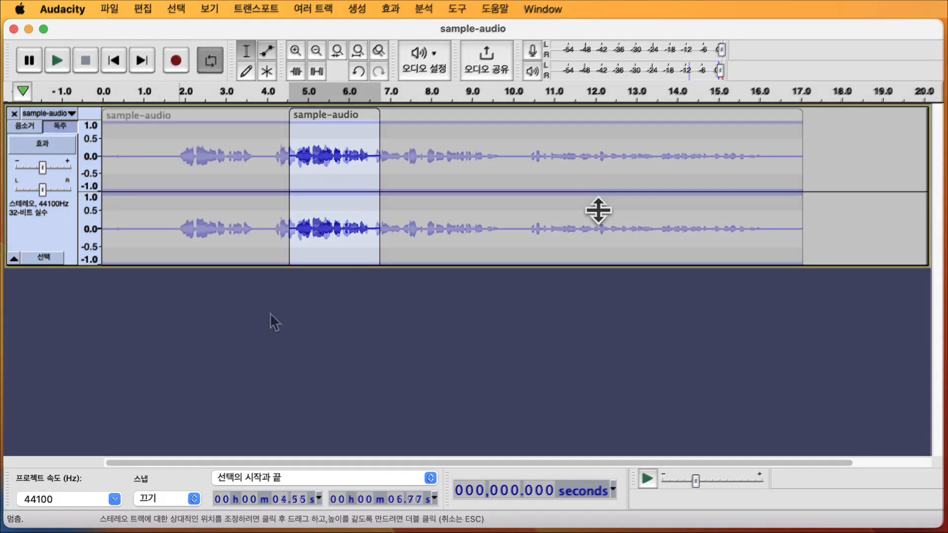
- With the Envelope tool, add volume points at about 10.4 s and 10.2 s, raise the volume of the audio that follows, and play it
{"action": "key", "text": "super+z"}
{"action": "left_click", "coordinate": [246, 56]}
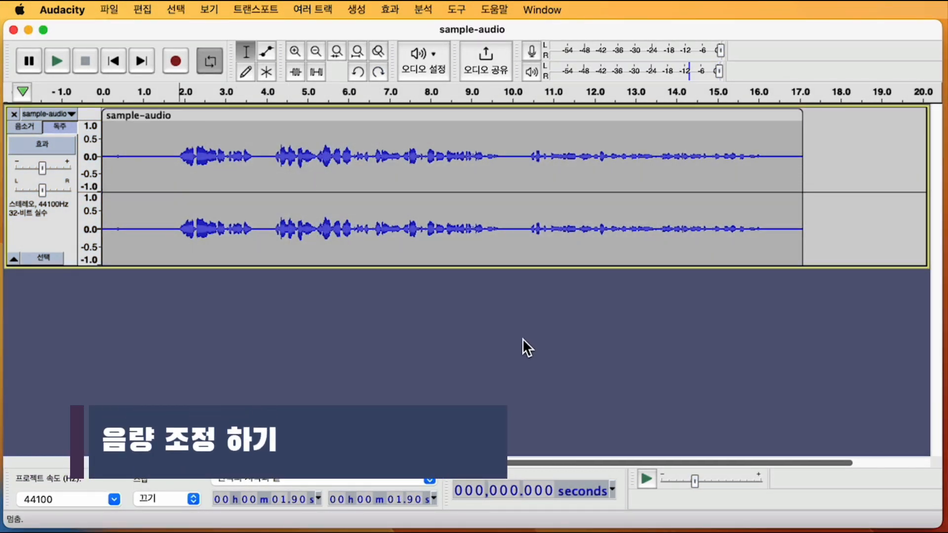
{"action": "left_click", "coordinate": [267, 52]}
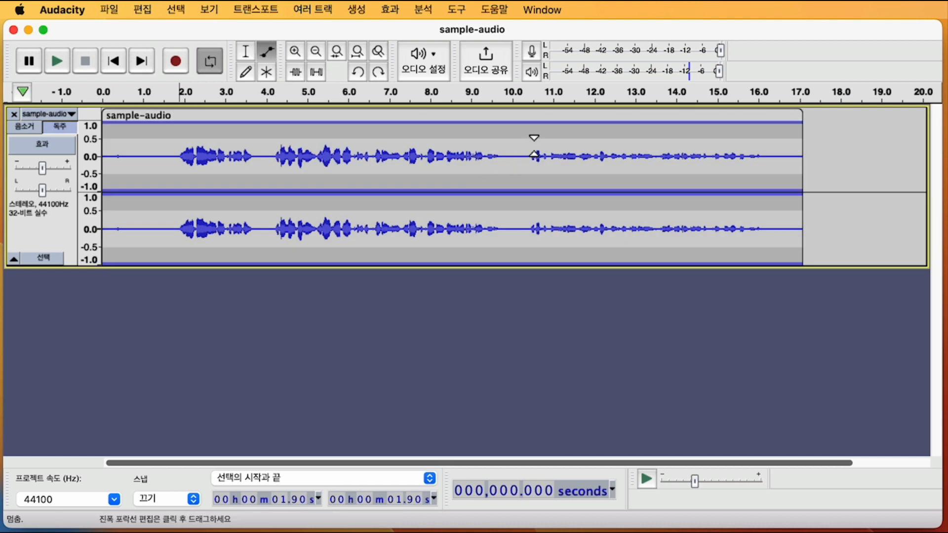
{"action": "left_click", "coordinate": [531, 146]}
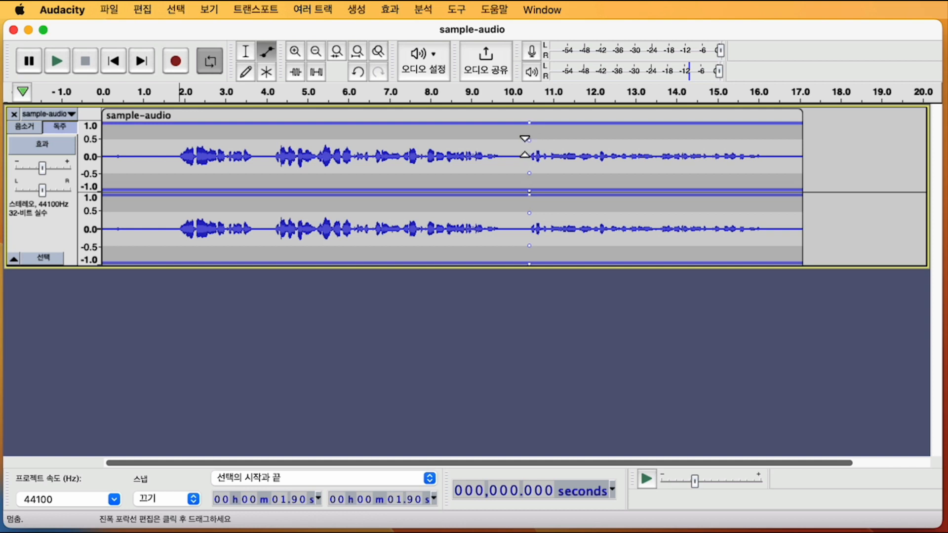
{"action": "left_click", "coordinate": [523, 147]}
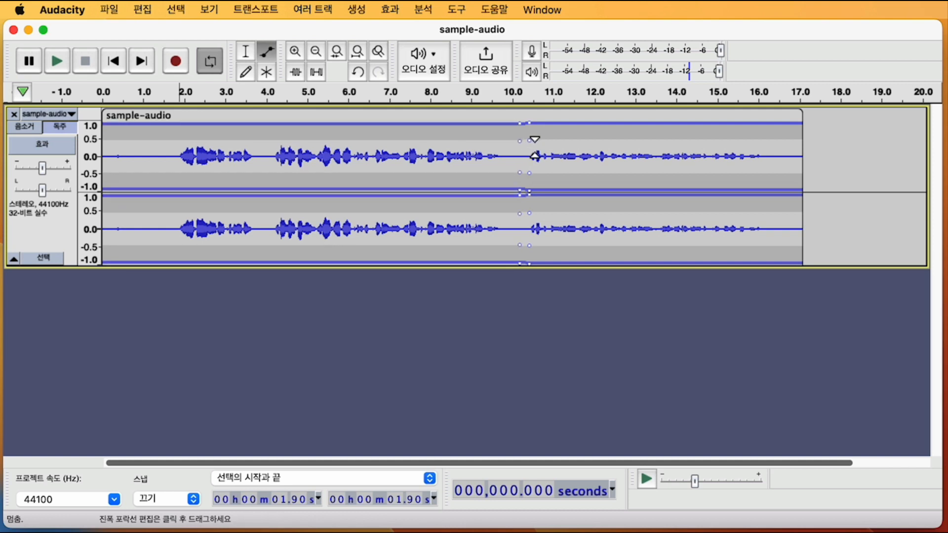
{"action": "left_click_drag", "start_coordinate": [535, 148], "coordinate": [536, 123]}
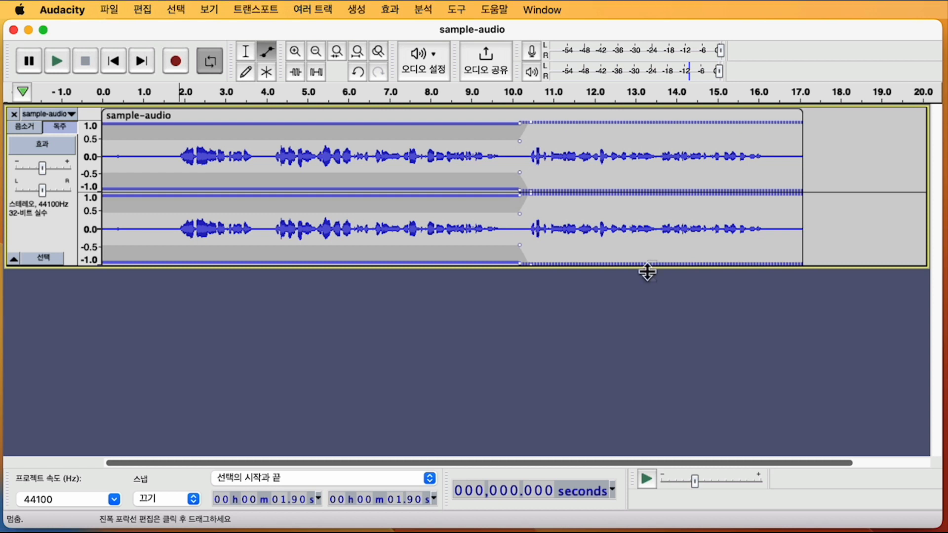
{"action": "key", "text": "space"}
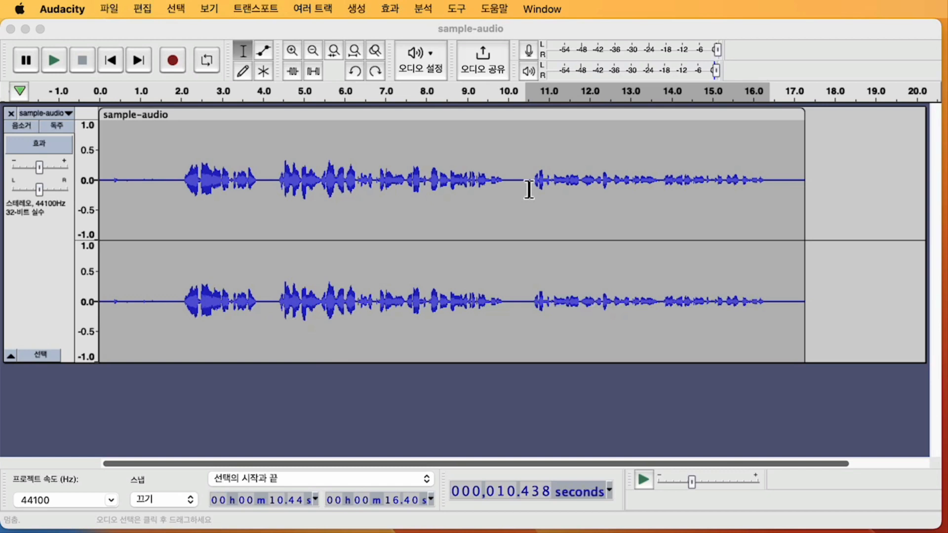
- Amplify (증폭) the quiet section from 10.58 s to 16.27 s, using a gain lower than 11 dB
{"action": "left_click_drag", "start_coordinate": [528, 187], "coordinate": [764, 200]}
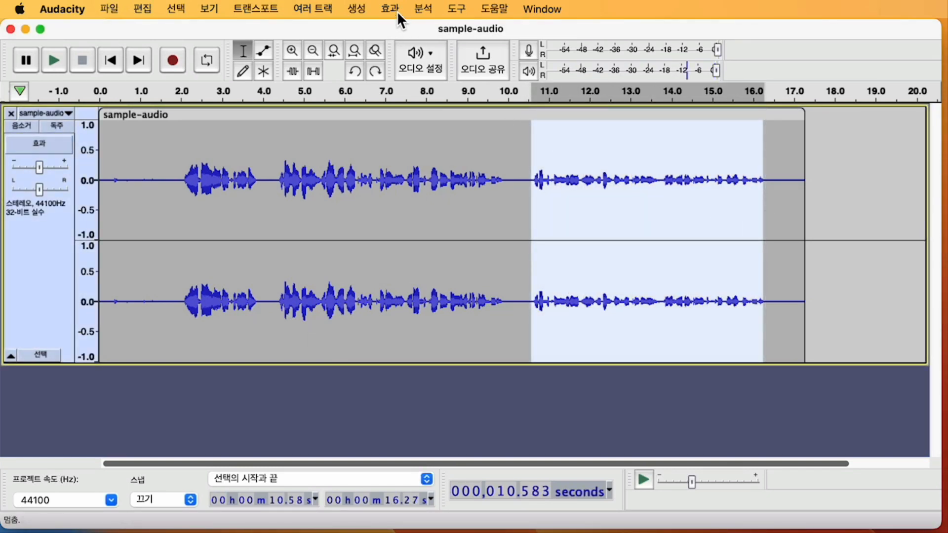
{"action": "left_click", "coordinate": [397, 11]}
{"action": "mouse_move", "coordinate": [423, 107]}
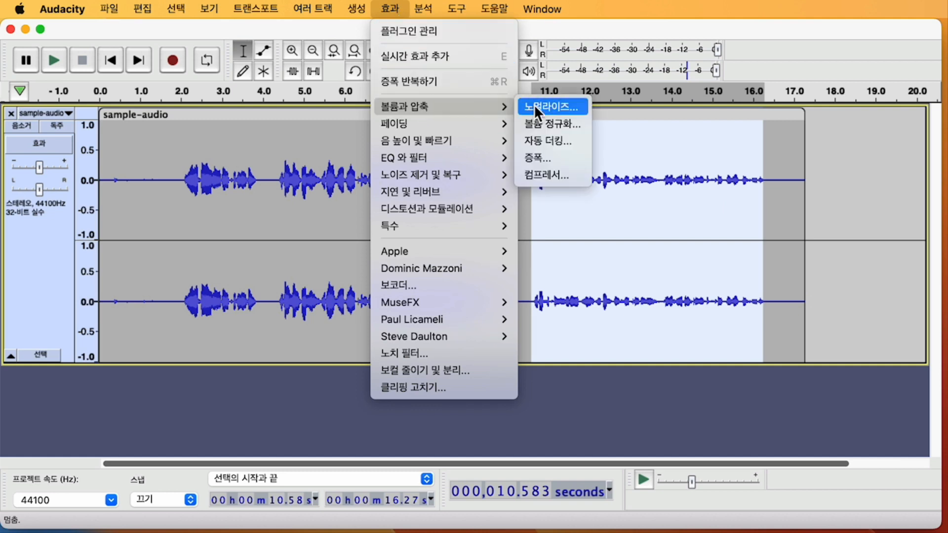
{"action": "left_click", "coordinate": [548, 157]}
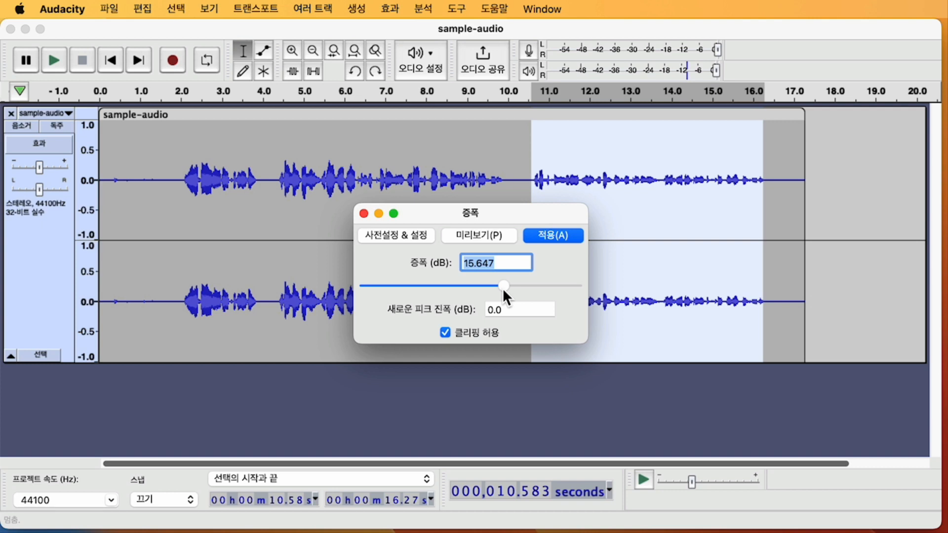
{"action": "key", "text": "Escape"}
{"action": "key", "text": "space"}
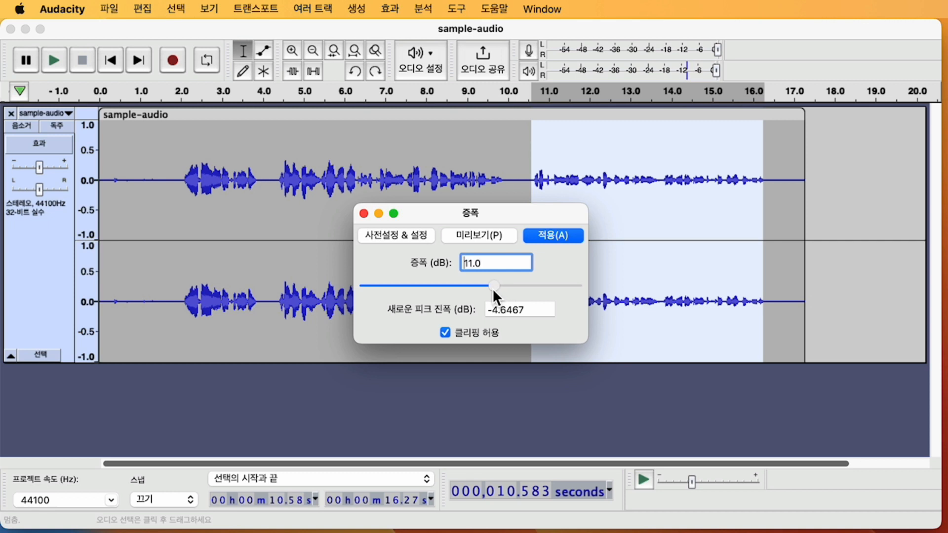
{"action": "left_click_drag", "start_coordinate": [491, 289], "coordinate": [481, 291]}
{"action": "left_click", "coordinate": [532, 237]}
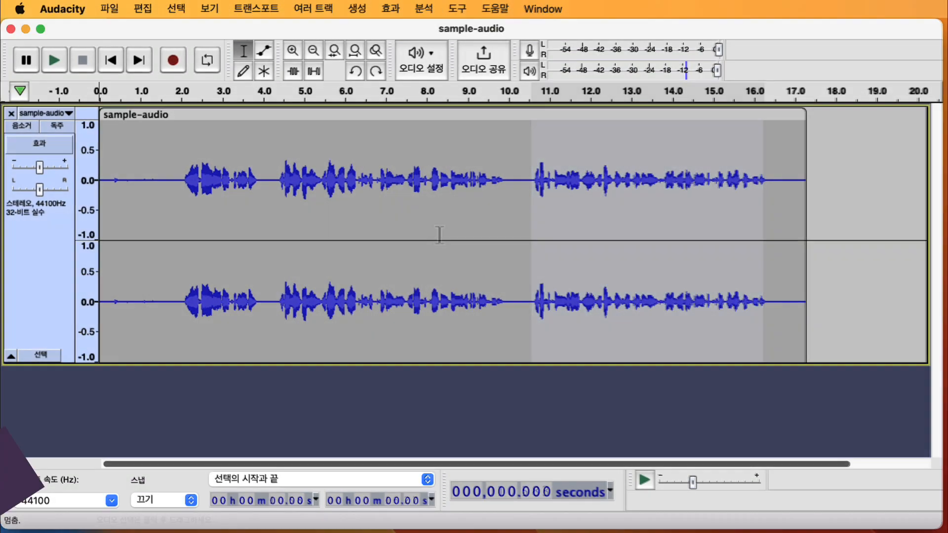
- Generate 3 seconds of silence (무음) at 10.18 s in sample-audio with the duration in hh:mm:ss format, and undo the insertion
{"action": "left_click", "coordinate": [516, 178]}
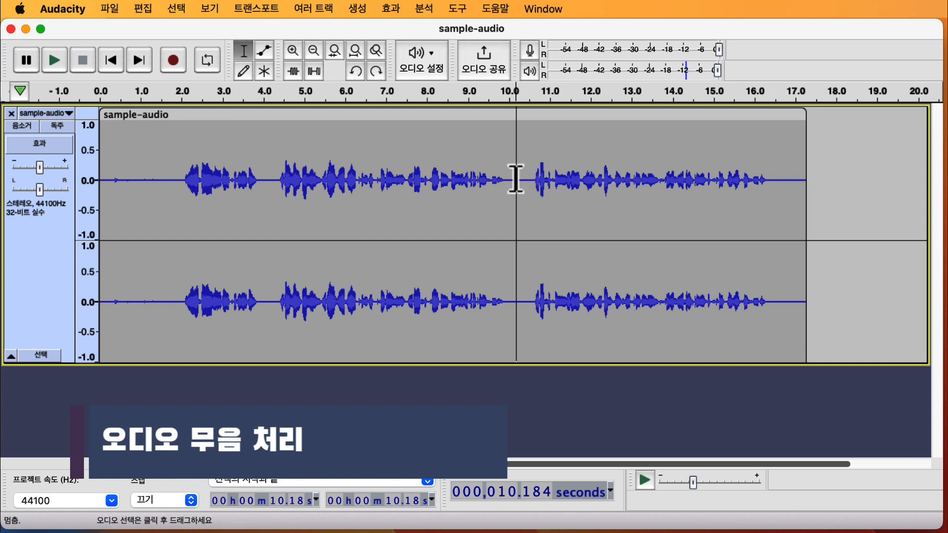
{"action": "left_click", "coordinate": [352, 11]}
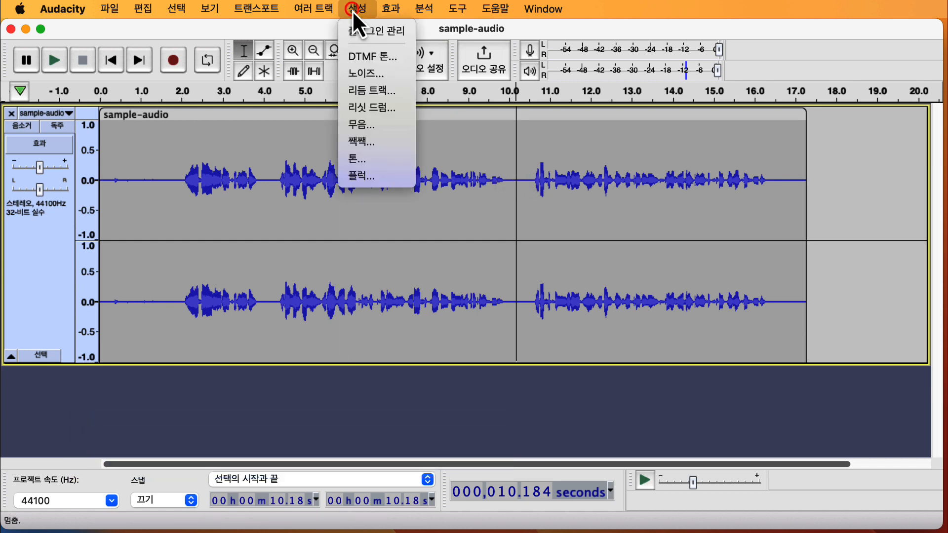
{"action": "left_click", "coordinate": [384, 125]}
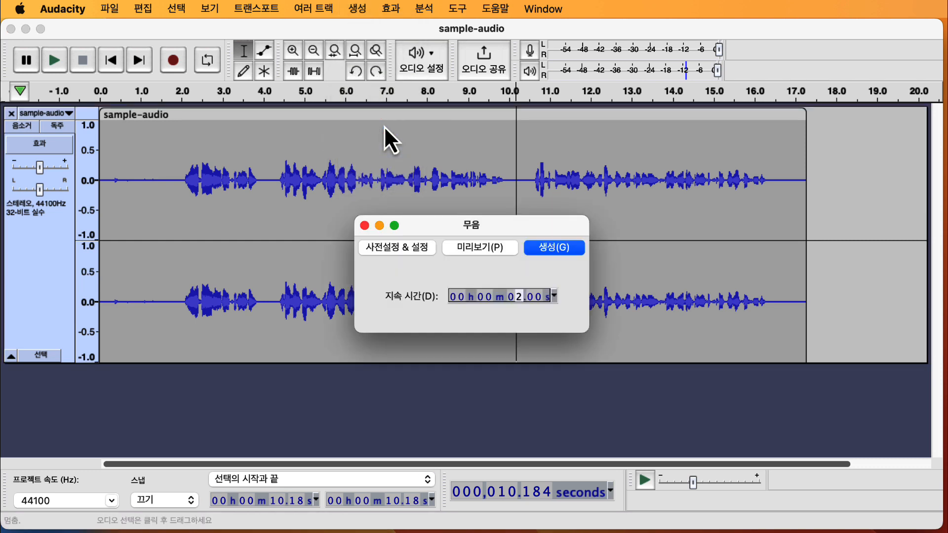
{"action": "left_click", "coordinate": [554, 295]}
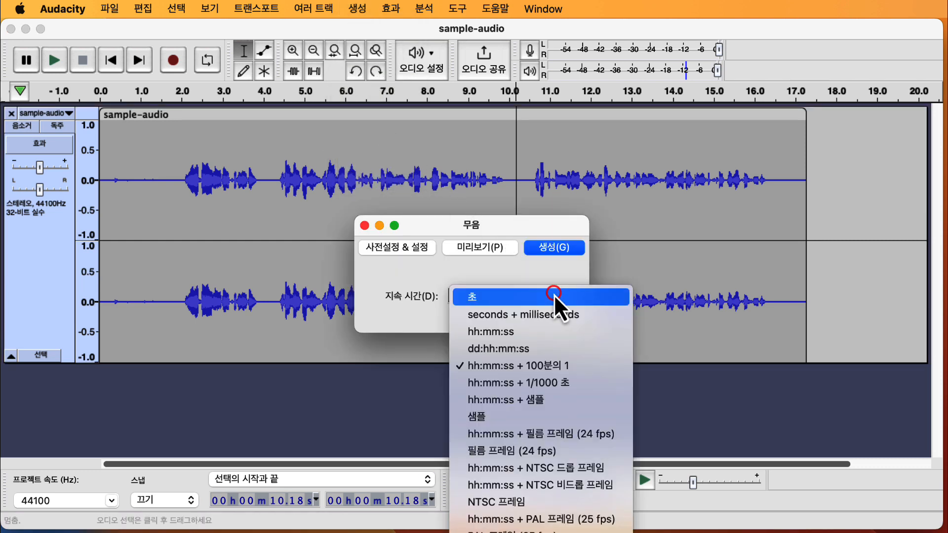
{"action": "left_click", "coordinate": [547, 331]}
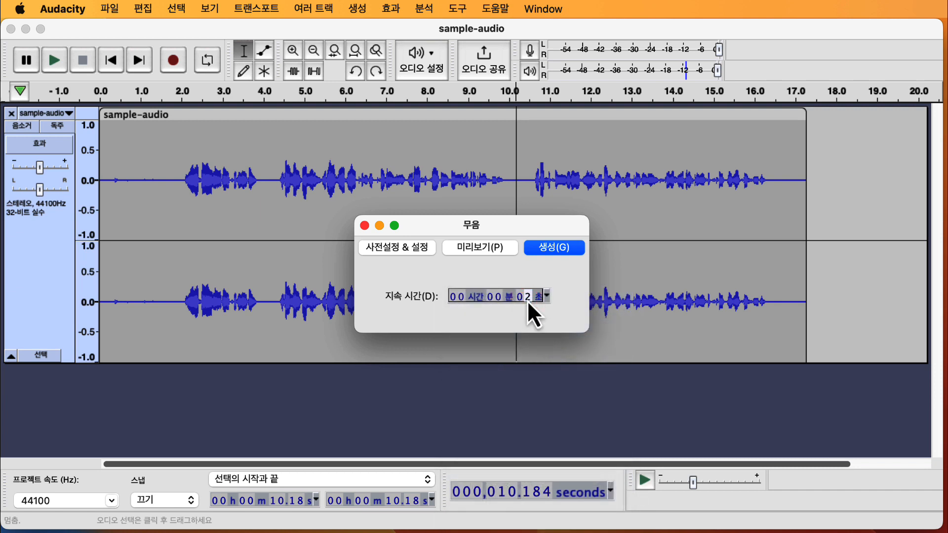
{"action": "type", "text": "3"}
{"action": "left_click", "coordinate": [563, 247]}
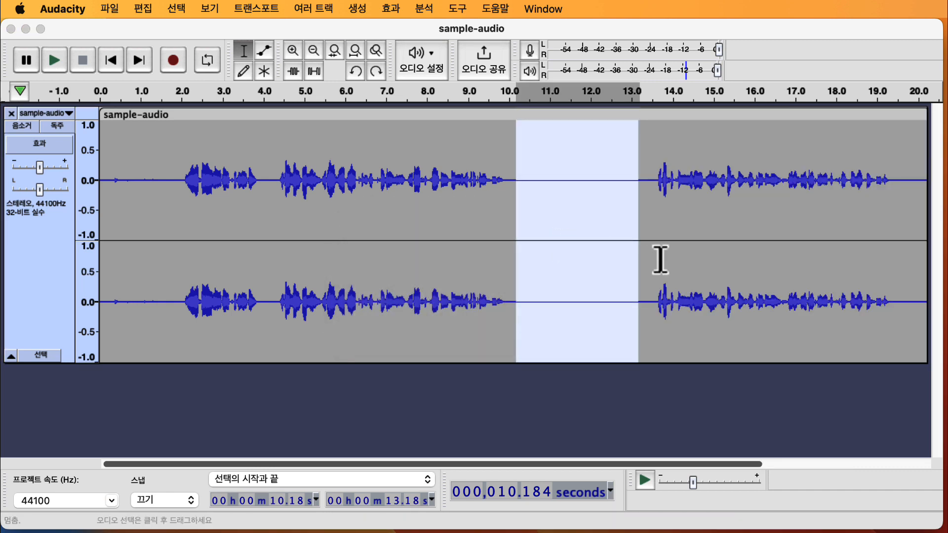
{"action": "key", "text": "BackSpace"}
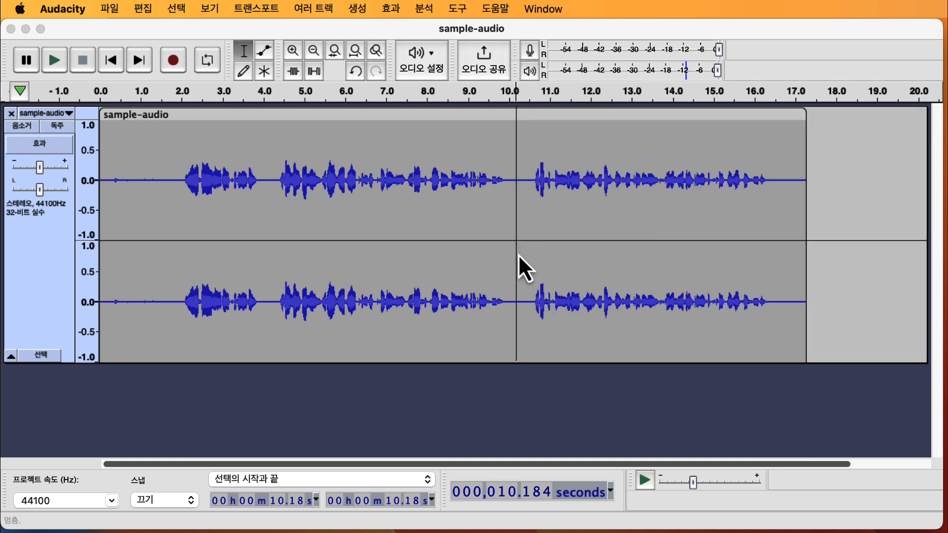
- Split the sample-audio clip at 10.18 s, move the second part to start at about 13 s, and undo these edits
{"action": "left_click", "coordinate": [143, 13]}
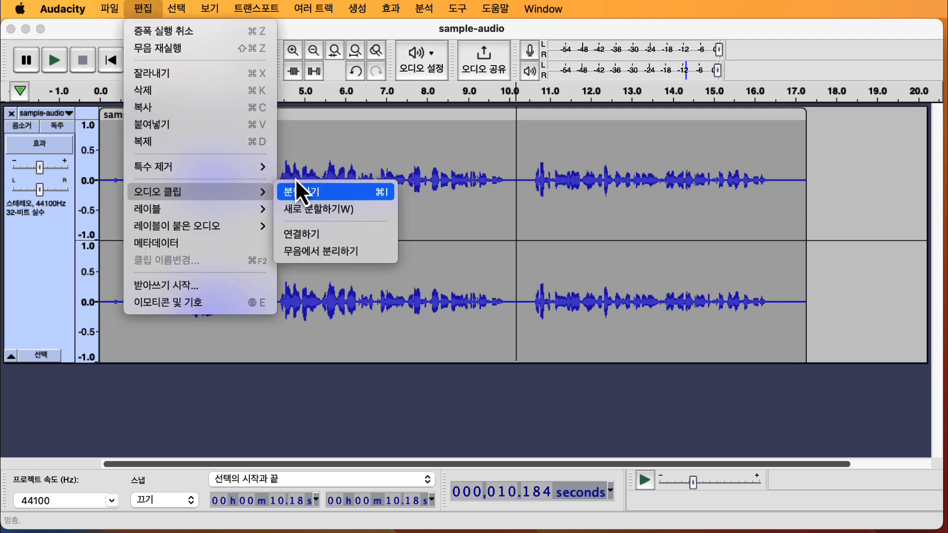
{"action": "left_click", "coordinate": [307, 191]}
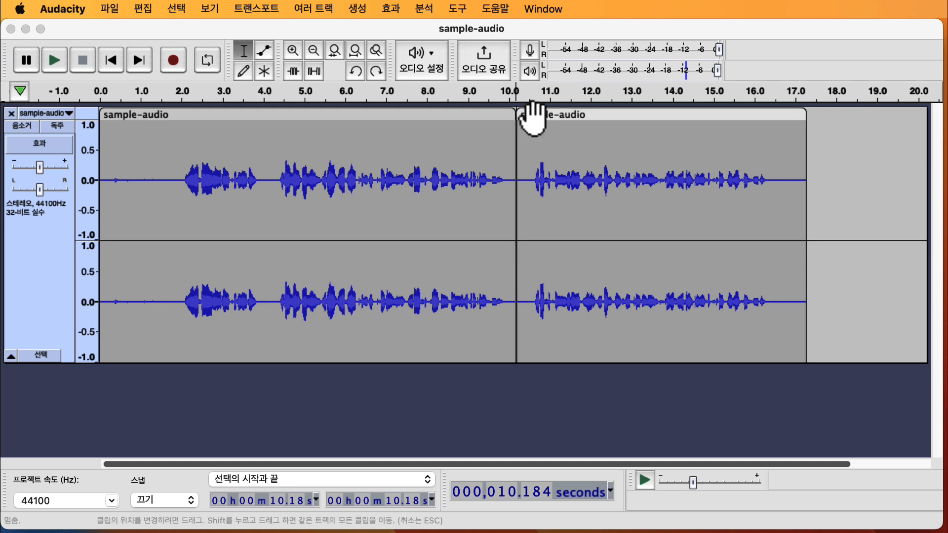
{"action": "left_click_drag", "start_coordinate": [534, 116], "coordinate": [645, 117]}
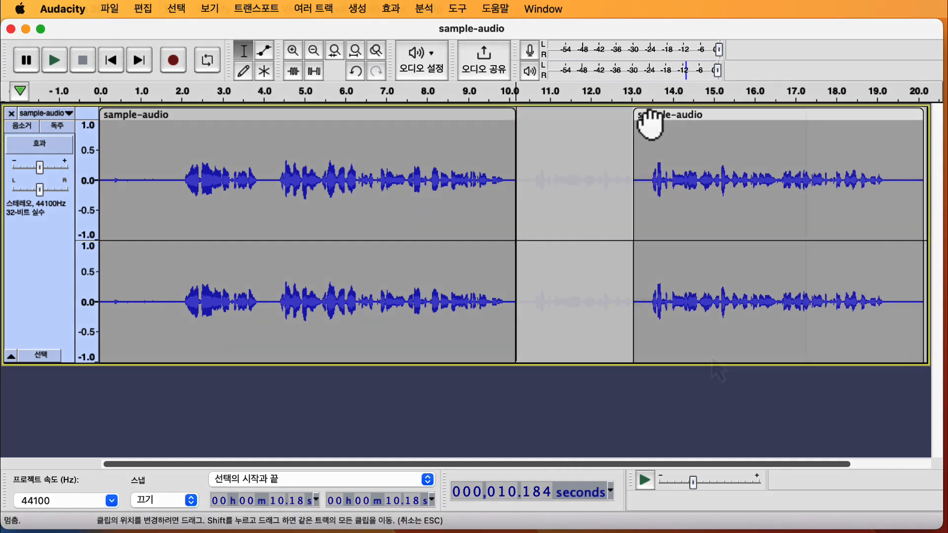
{"action": "key", "text": "super+z"}
{"action": "key", "text": "super+z"}
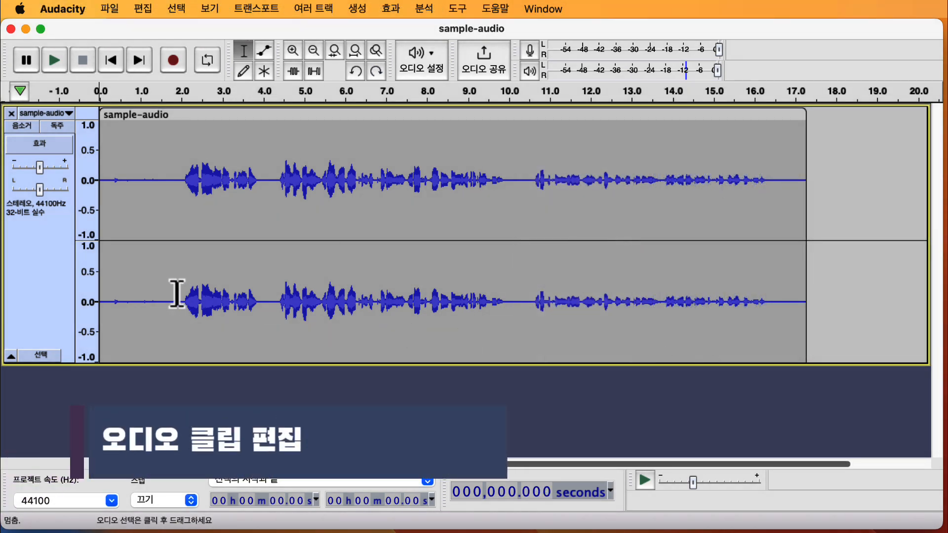
- Cut the section from 1.90 s to 4.11 s, paste it at 8.10 s, and undo the cut and paste
{"action": "left_click_drag", "start_coordinate": [176, 181], "coordinate": [267, 200]}
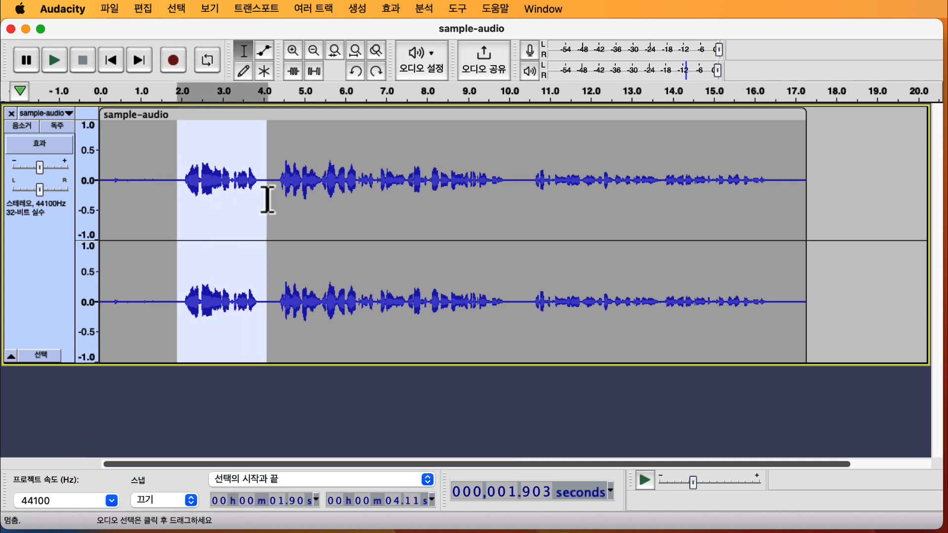
{"action": "key", "text": "Delete"}
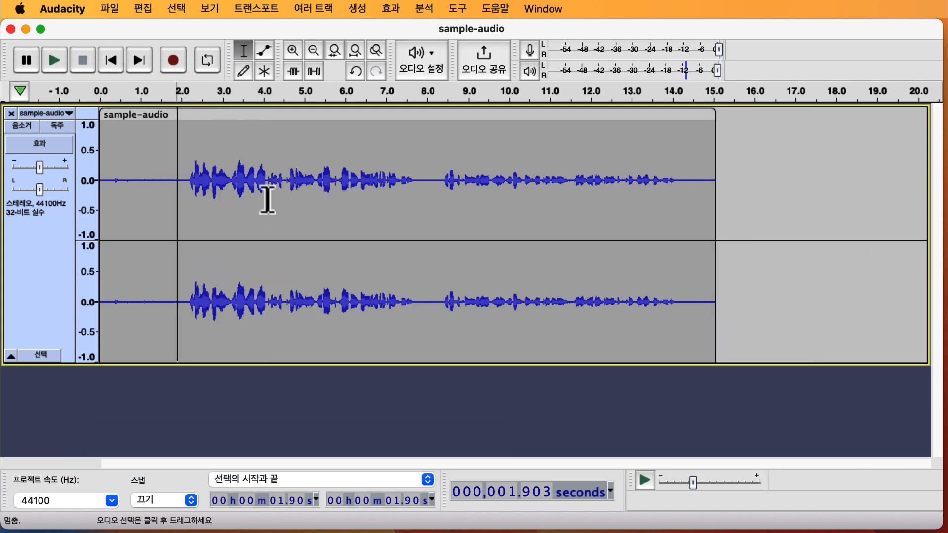
{"action": "left_click", "coordinate": [431, 181]}
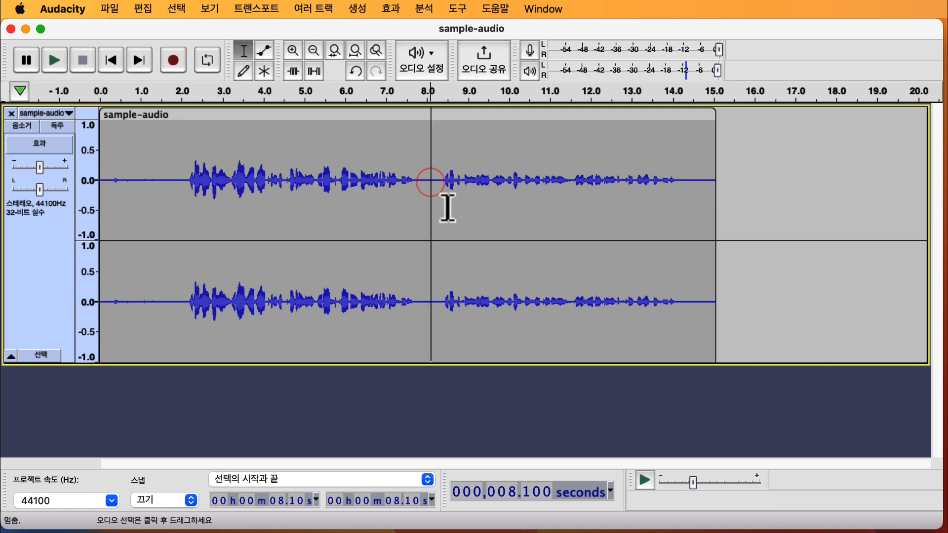
{"action": "key", "text": "super+v"}
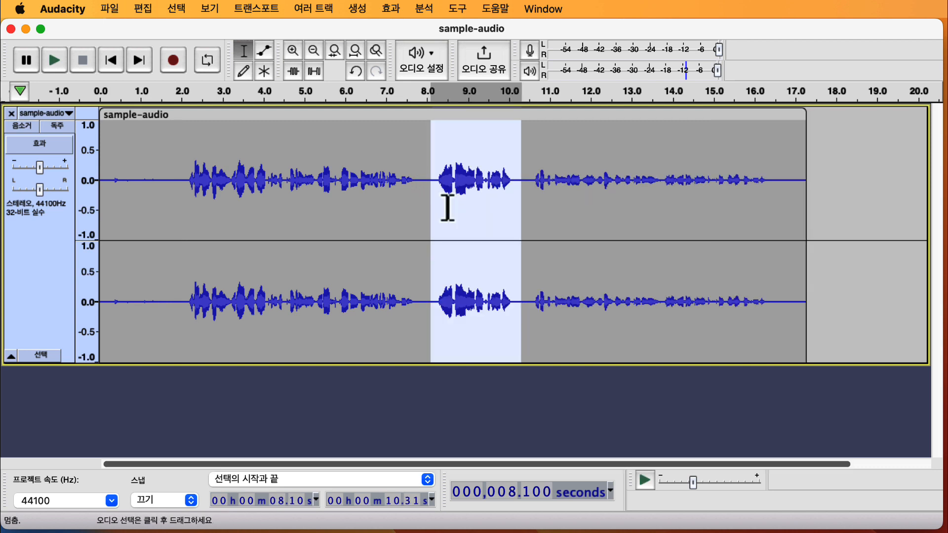
{"action": "key", "text": "super+z"}
{"action": "key", "text": "super+z"}
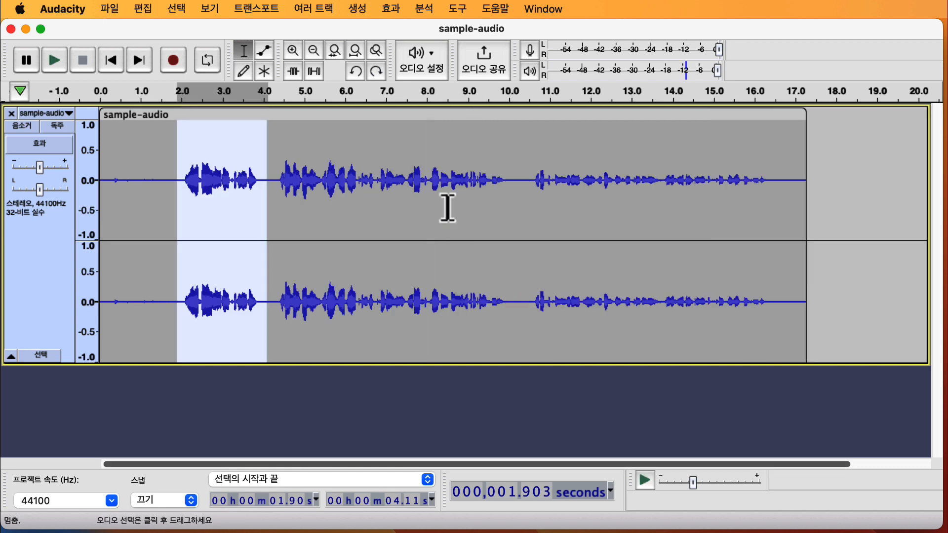
- Copy the section from 1.83 s to 4.10 s, paste it at 10.40 s, and undo the paste
{"action": "left_click", "coordinate": [211, 219]}
{"action": "left_click_drag", "start_coordinate": [174, 180], "coordinate": [266, 203]}
{"action": "key", "text": "super+c"}
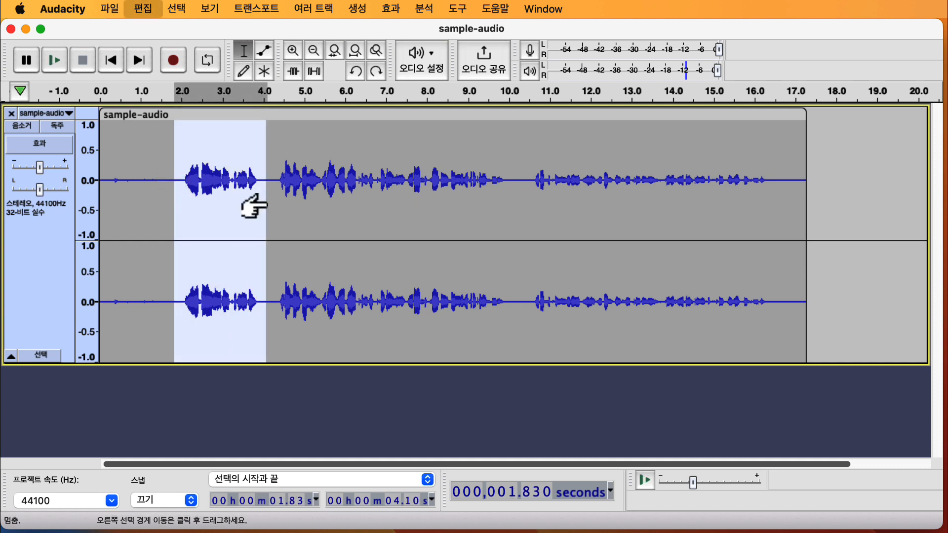
{"action": "left_click", "coordinate": [525, 185]}
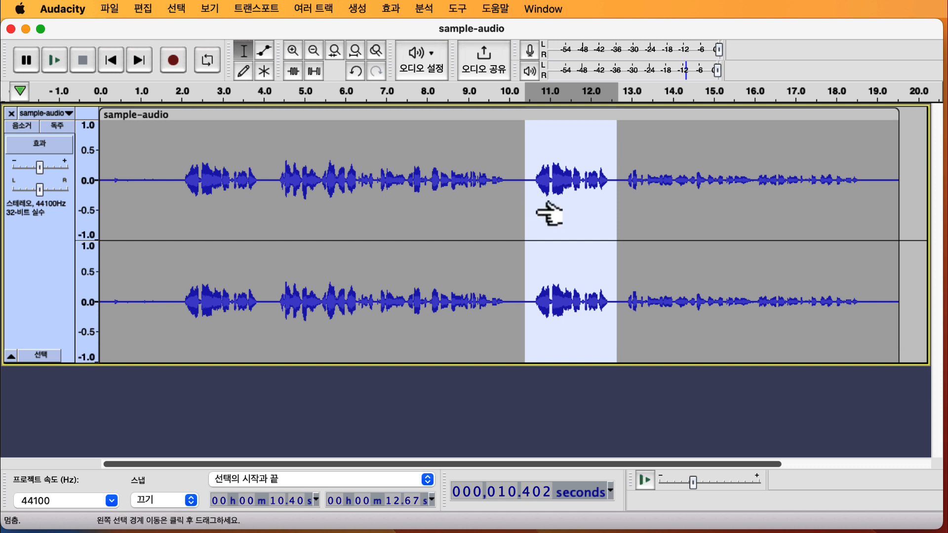
{"action": "key", "text": "super+z"}
{"action": "key", "text": "super+z"}
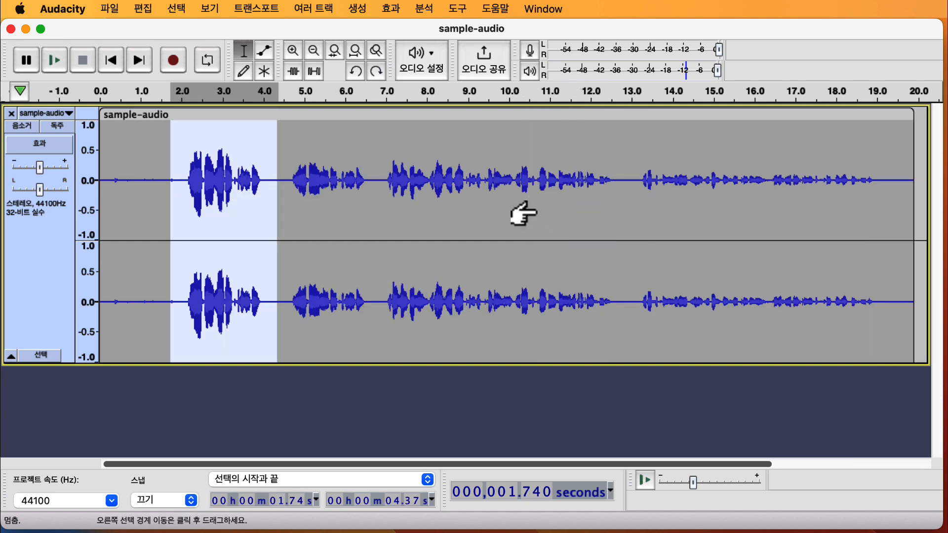
{"action": "left_click", "coordinate": [279, 182]}
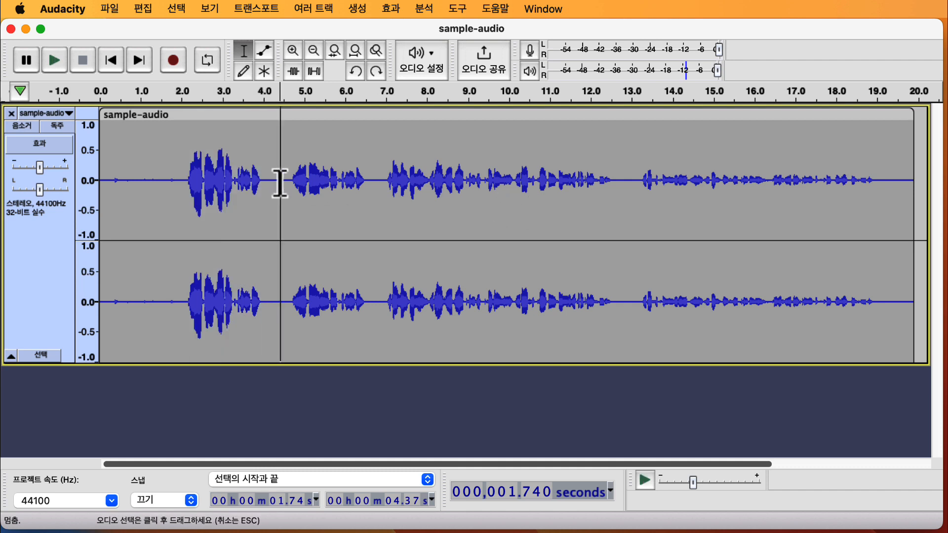
{"action": "left_click", "coordinate": [145, 11]}
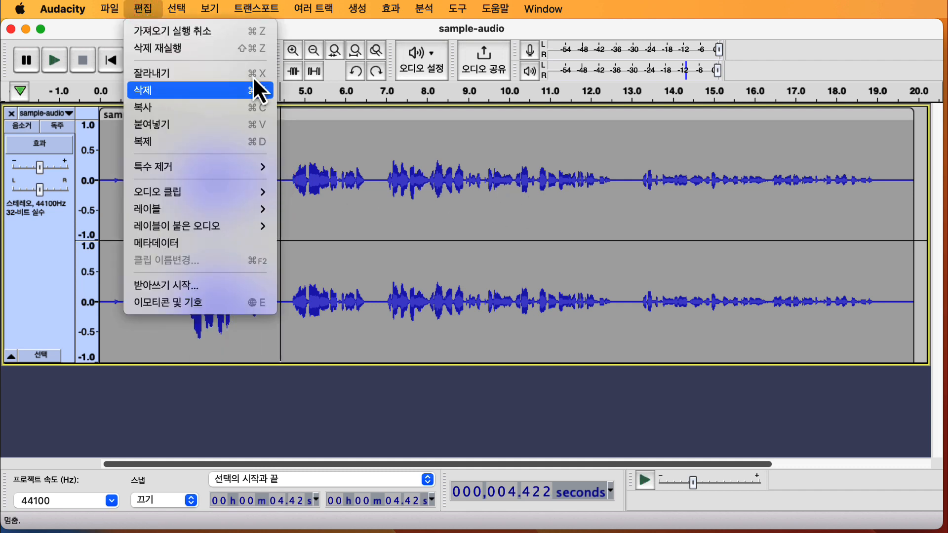
{"action": "key", "text": "Down"}
{"action": "key", "text": "Down"}
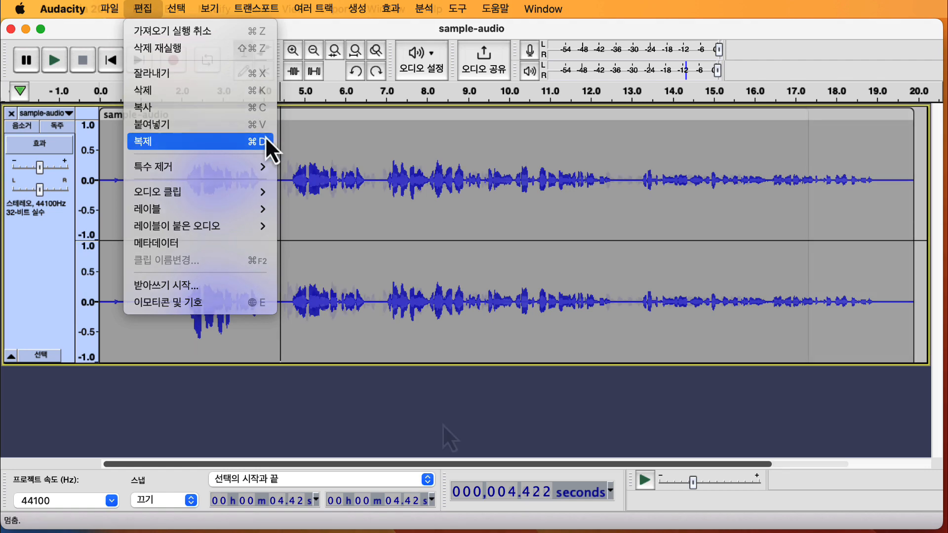
{"action": "left_click", "coordinate": [271, 142]}
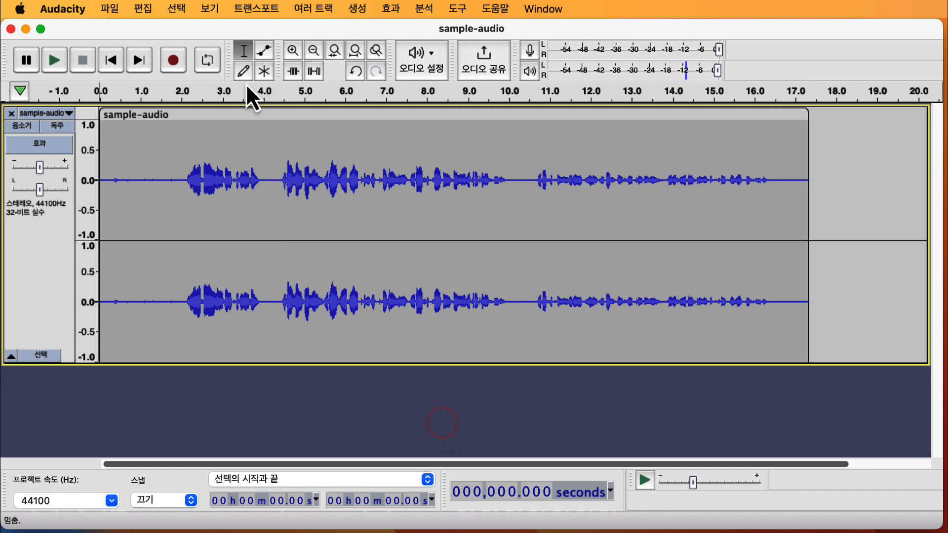
- Show the cut/copy/paste toolbar (자르기/복사/붙여넣기 툴바)
{"action": "left_click", "coordinate": [204, 10]}
{"action": "key", "text": "Down"}
{"action": "key", "text": "Down"}
{"action": "key", "text": "Down"}
{"action": "key", "text": "Down"}
{"action": "key", "text": "Down"}
{"action": "key", "text": "Down"}
{"action": "key", "text": "Down"}
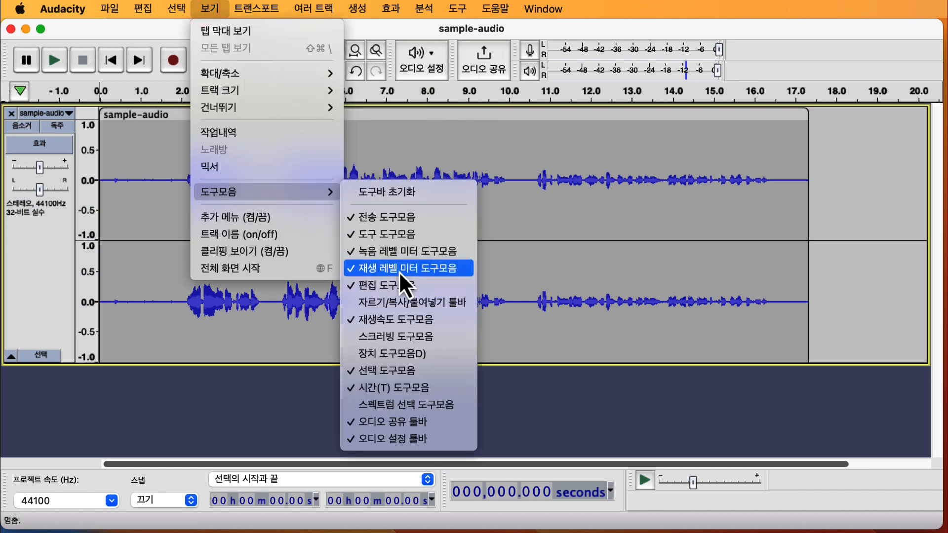
{"action": "left_click", "coordinate": [399, 299]}
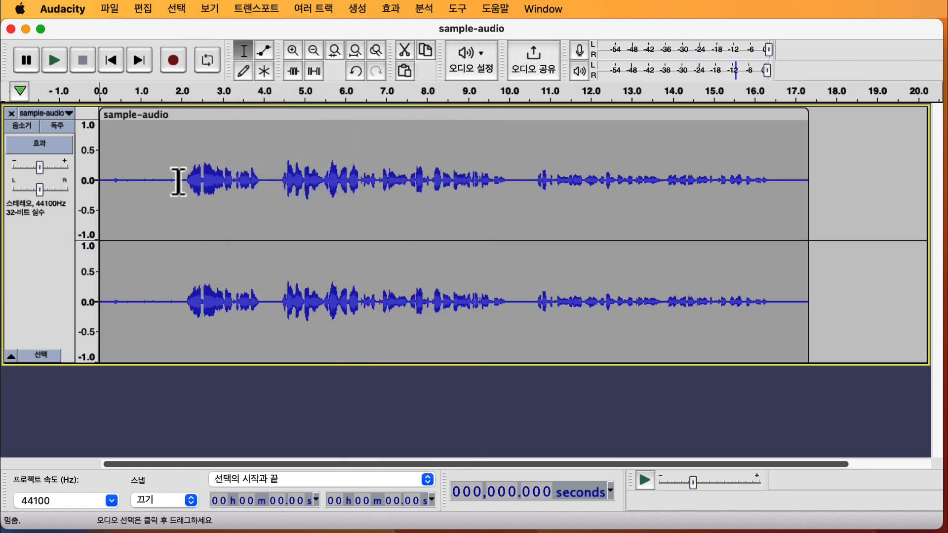
- Cut the section from about 1.9 s to 4.1 s, paste it at 8.08 s, and undo only the paste
{"action": "left_click_drag", "start_coordinate": [178, 181], "coordinate": [269, 190]}
{"action": "left_click", "coordinate": [405, 55]}
{"action": "left_click", "coordinate": [430, 181]}
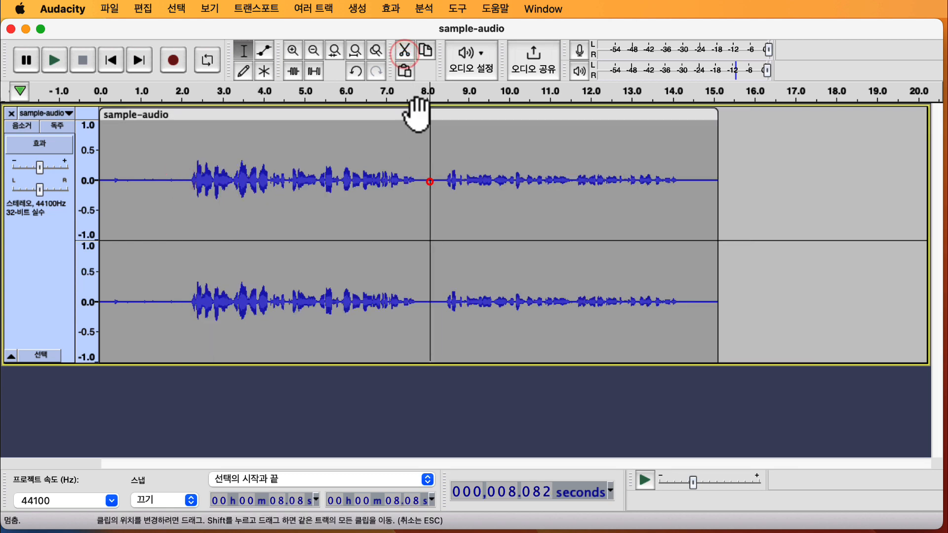
{"action": "left_click", "coordinate": [405, 71]}
{"action": "key", "text": "super+z"}
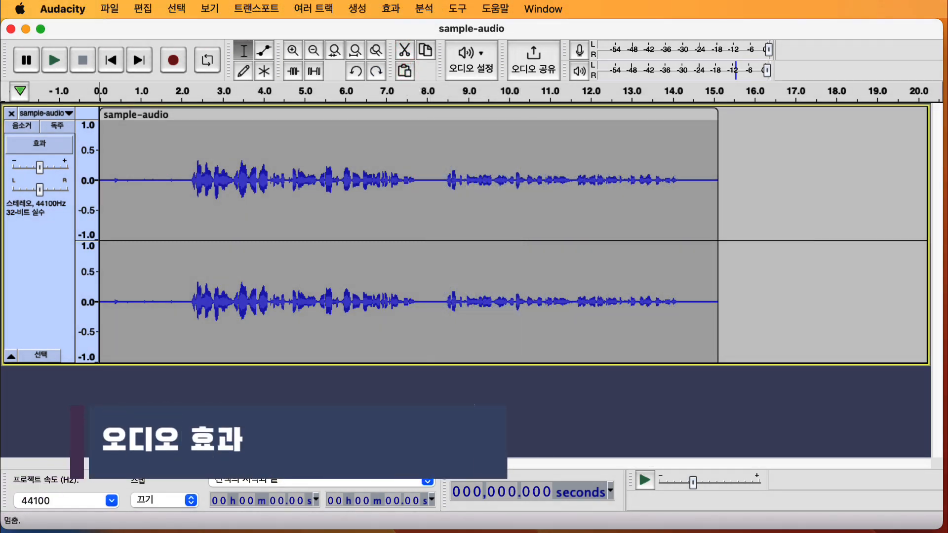
- Select the whole sample-audio track and set the peak amplitude to -5.0 dB in the Normalize (노멀라이즈) effect
{"action": "left_click", "coordinate": [40, 361]}
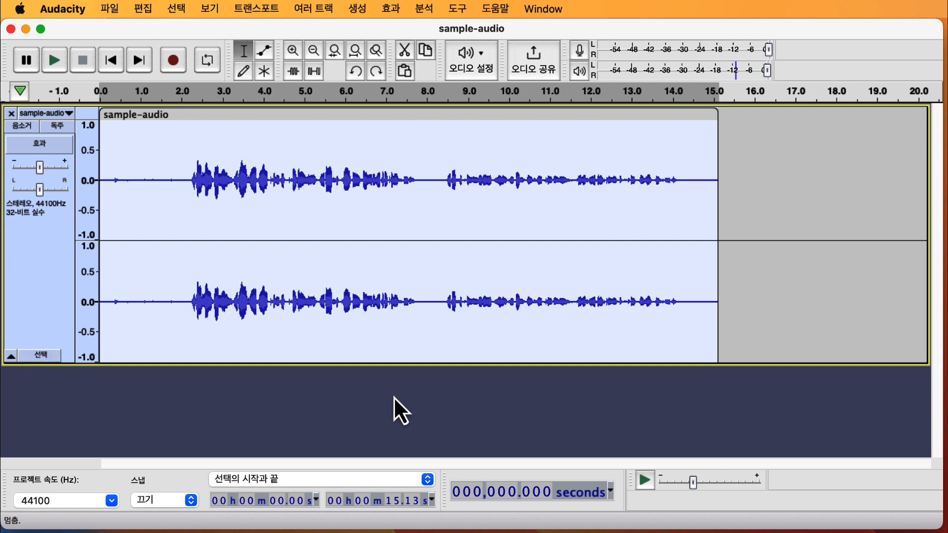
{"action": "left_click", "coordinate": [393, 10]}
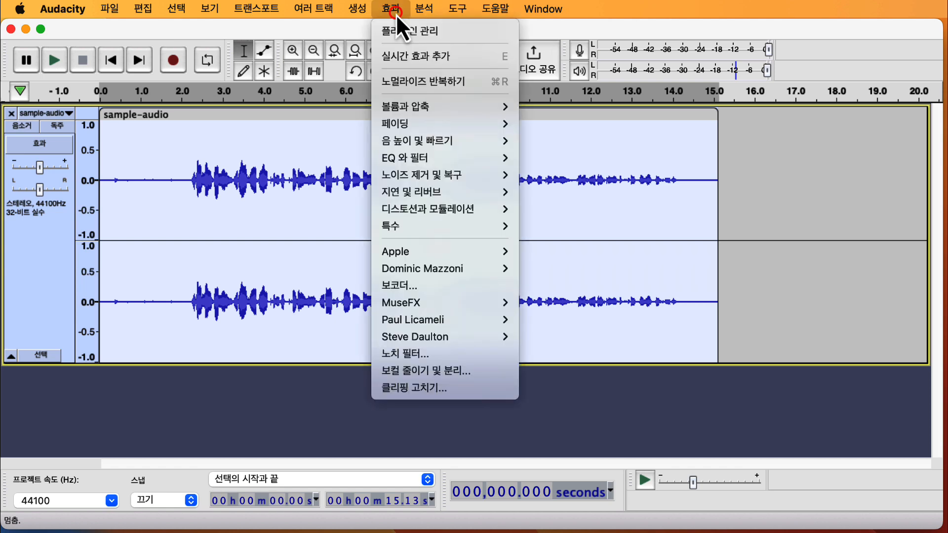
{"action": "mouse_move", "coordinate": [494, 107]}
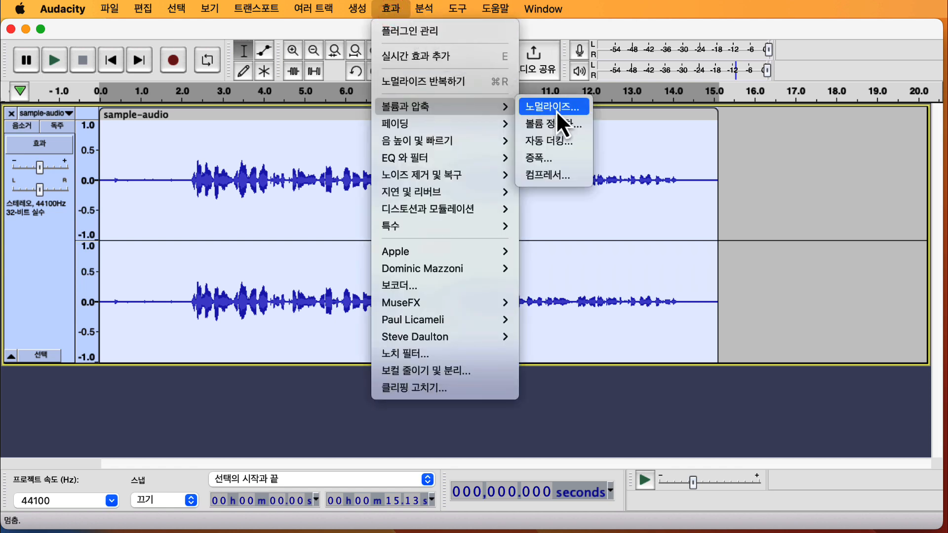
{"action": "left_click", "coordinate": [556, 108]}
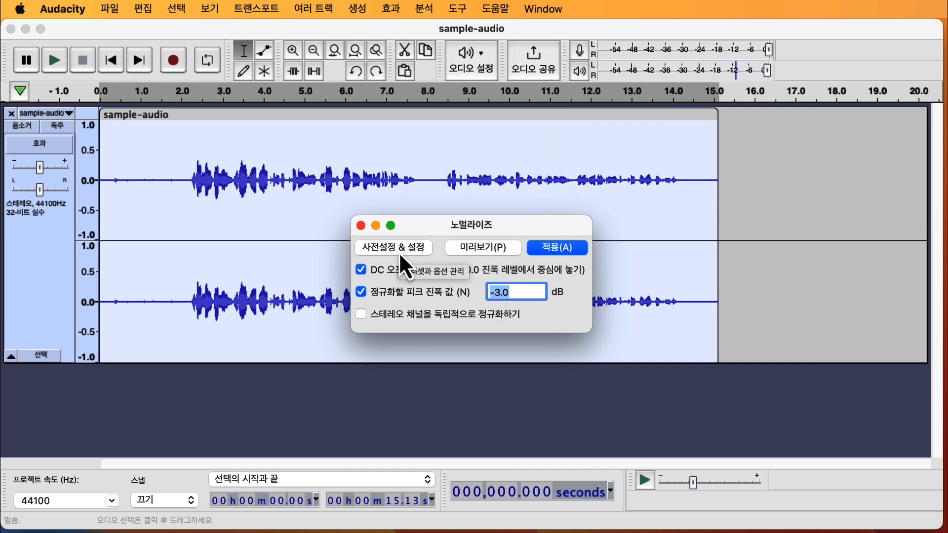
{"action": "left_click", "coordinate": [495, 297]}
{"action": "key", "text": "Delete"}
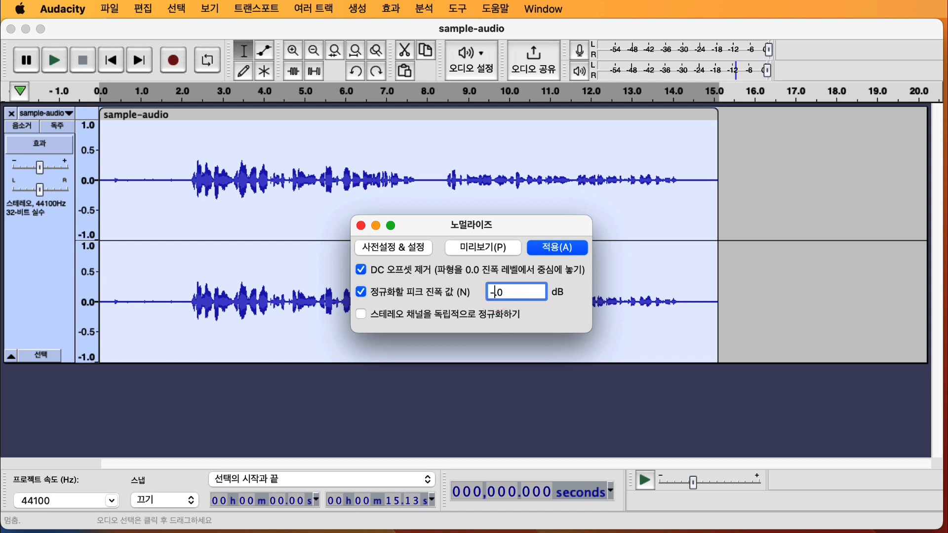
{"action": "type", "text": "5"}
- Load the factory default preset (기본값) in the Normalize effect and close it without applying
{"action": "left_click", "coordinate": [377, 251]}
{"action": "mouse_move", "coordinate": [435, 322]}
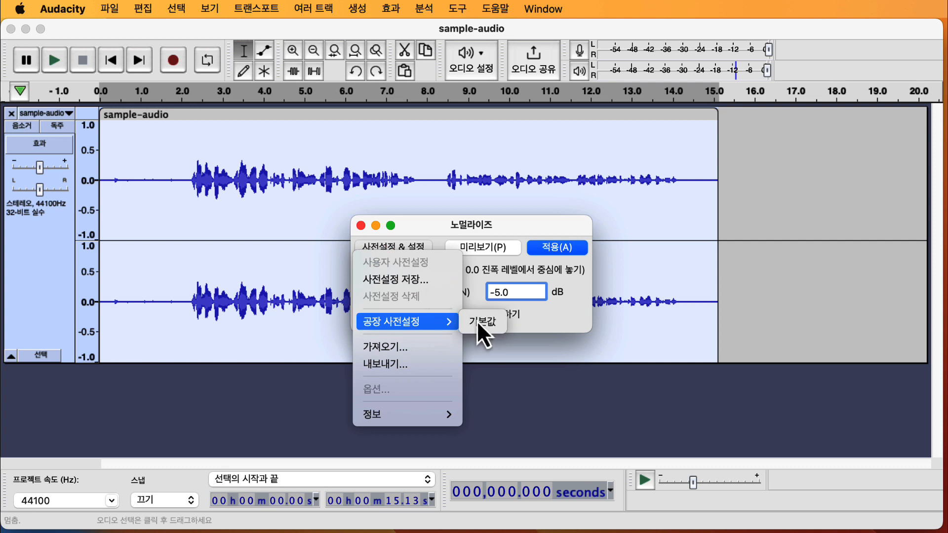
{"action": "left_click", "coordinate": [487, 328]}
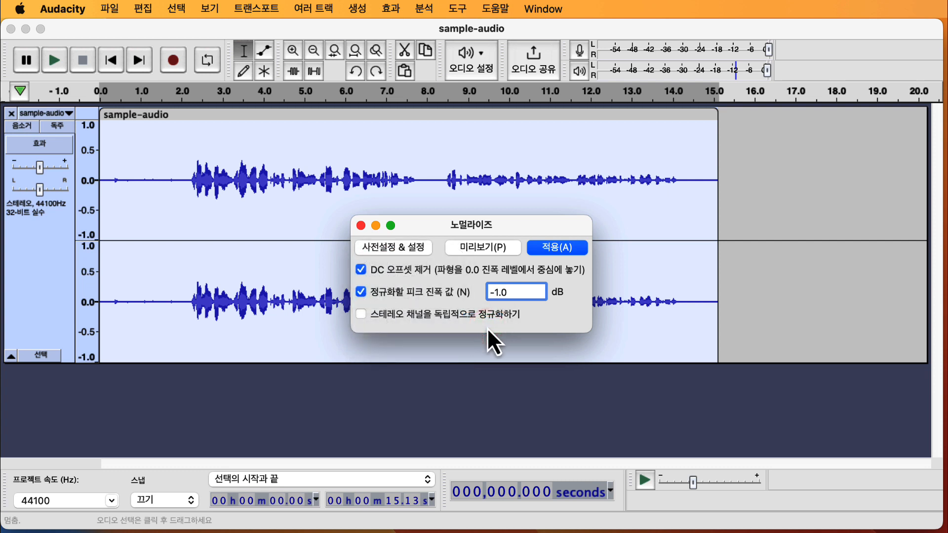
{"action": "left_click", "coordinate": [362, 229]}
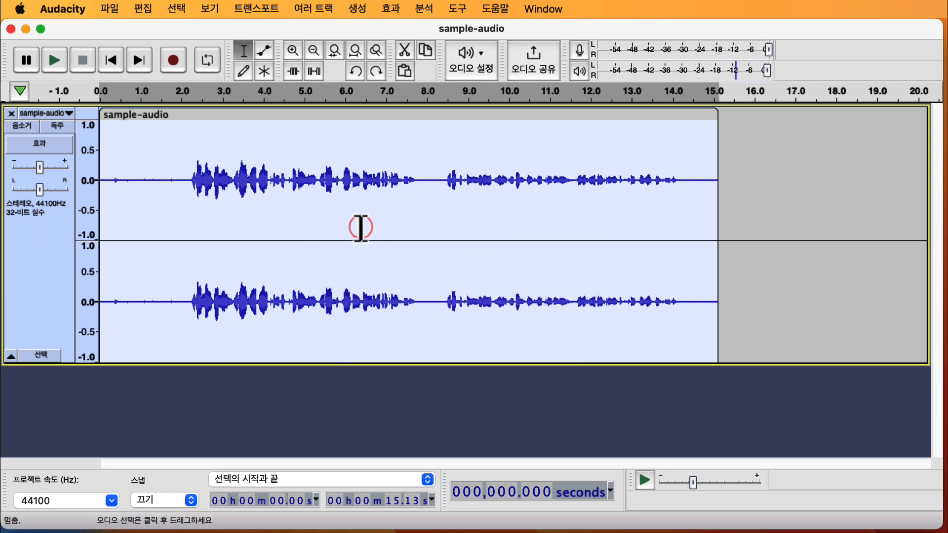
- Select the section from 8.34 s to 14.21 s and apply Normalize (노멀라이즈) with a -3.0 dB peak amplitude
{"action": "left_click", "coordinate": [440, 180]}
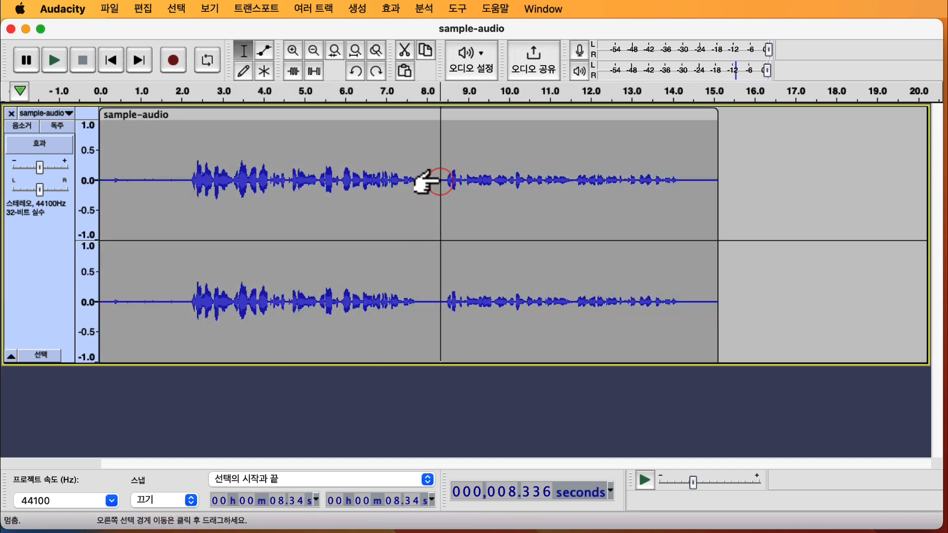
{"action": "left_click_drag", "start_coordinate": [441, 179], "coordinate": [681, 188]}
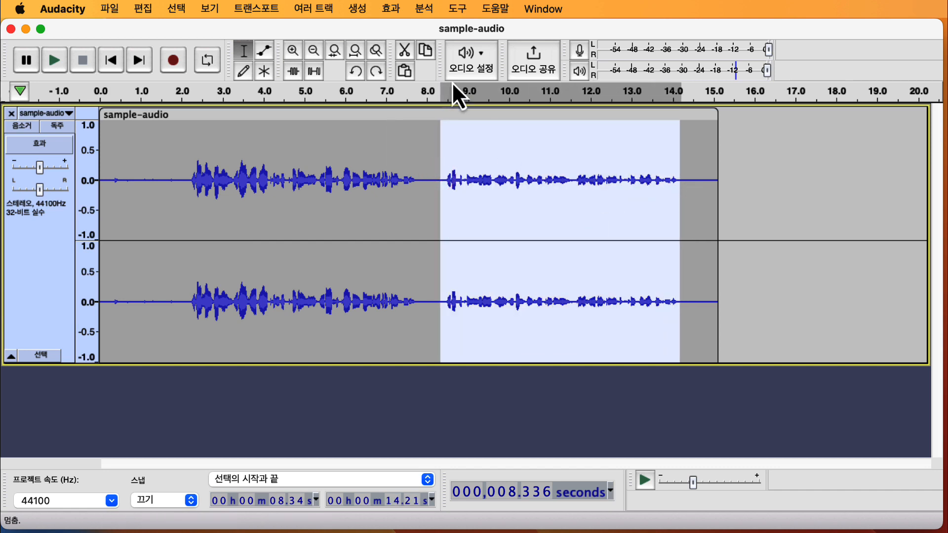
{"action": "left_click", "coordinate": [388, 10]}
{"action": "mouse_move", "coordinate": [499, 107]}
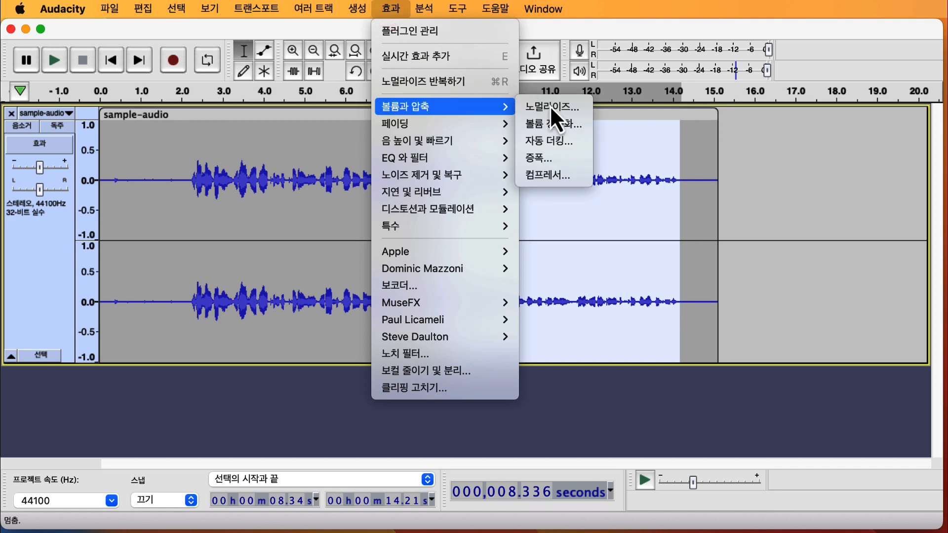
{"action": "left_click", "coordinate": [555, 108]}
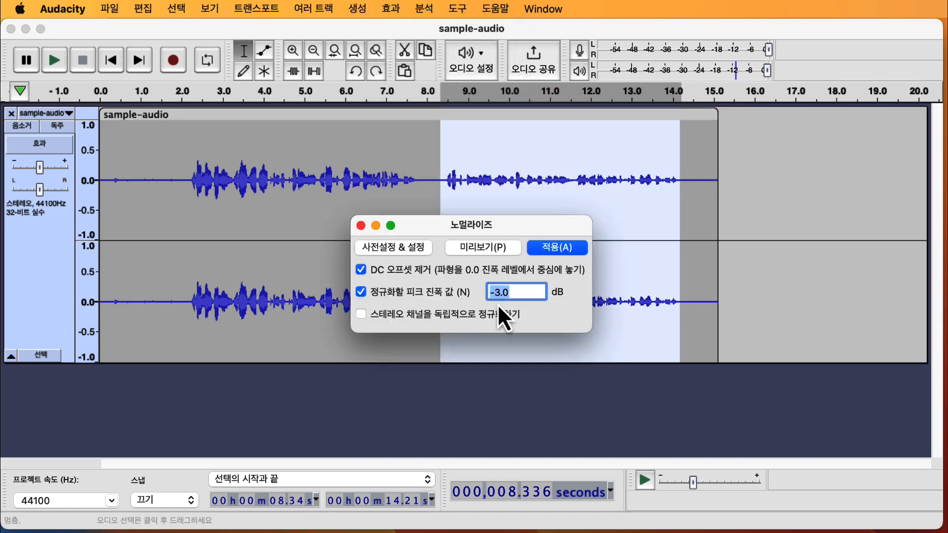
{"action": "left_click", "coordinate": [562, 246]}
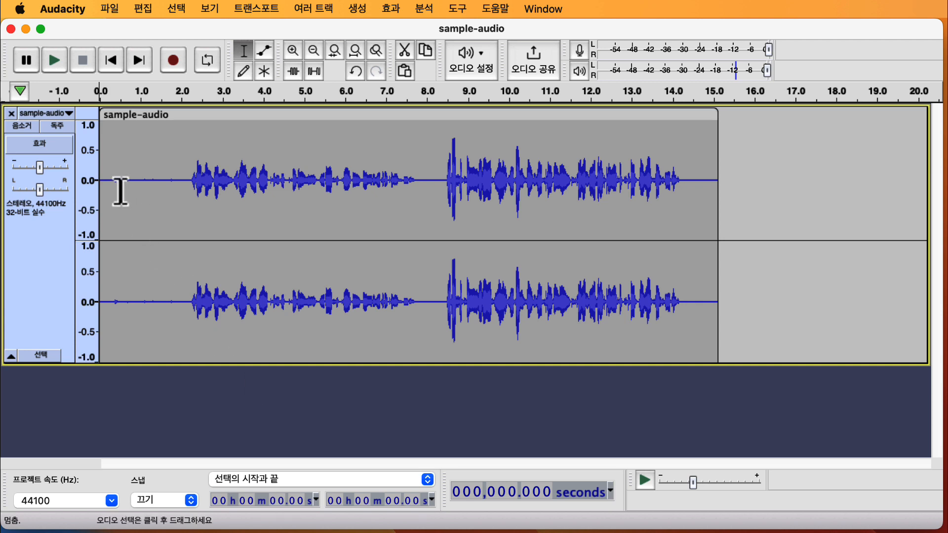
- Select the quiet section from 0.24 s to 1.94 s and capture it as the noise profile in Noise Reduction (노이즈 리덕션)
{"action": "left_click_drag", "start_coordinate": [110, 191], "coordinate": [179, 192]}
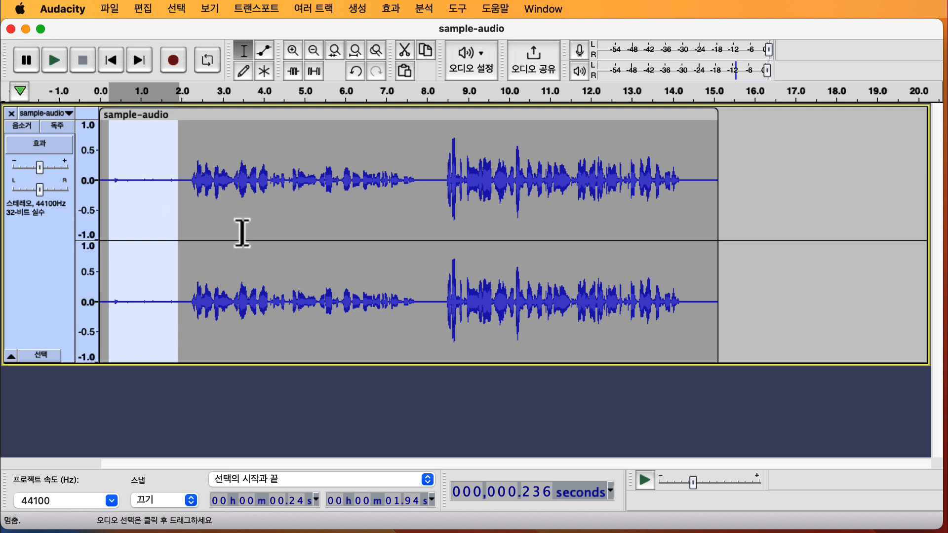
{"action": "left_click", "coordinate": [393, 7]}
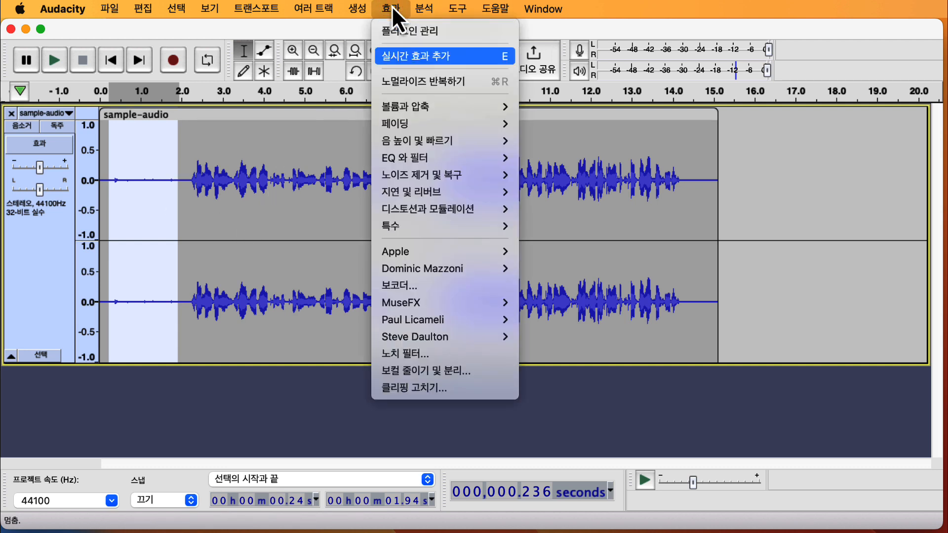
{"action": "mouse_move", "coordinate": [432, 98]}
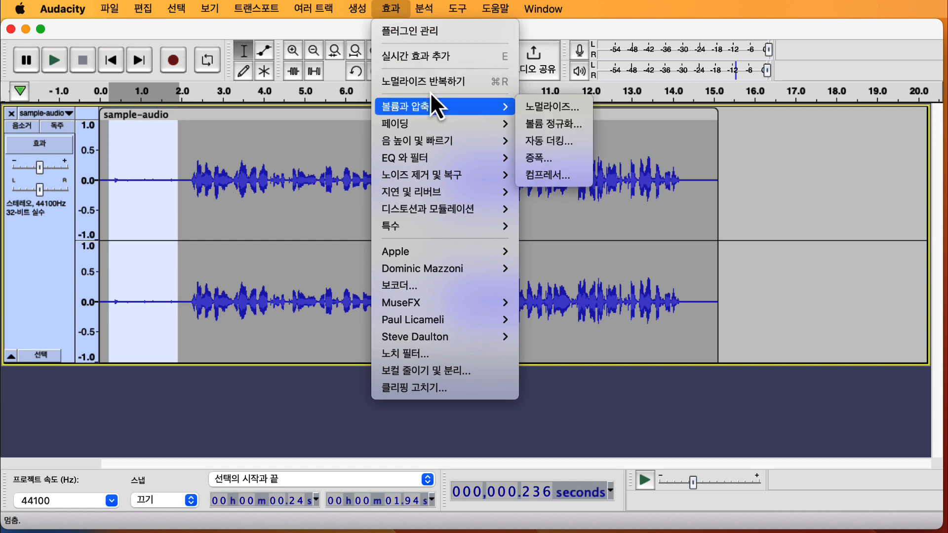
{"action": "mouse_move", "coordinate": [444, 175]}
{"action": "left_click", "coordinate": [561, 176]}
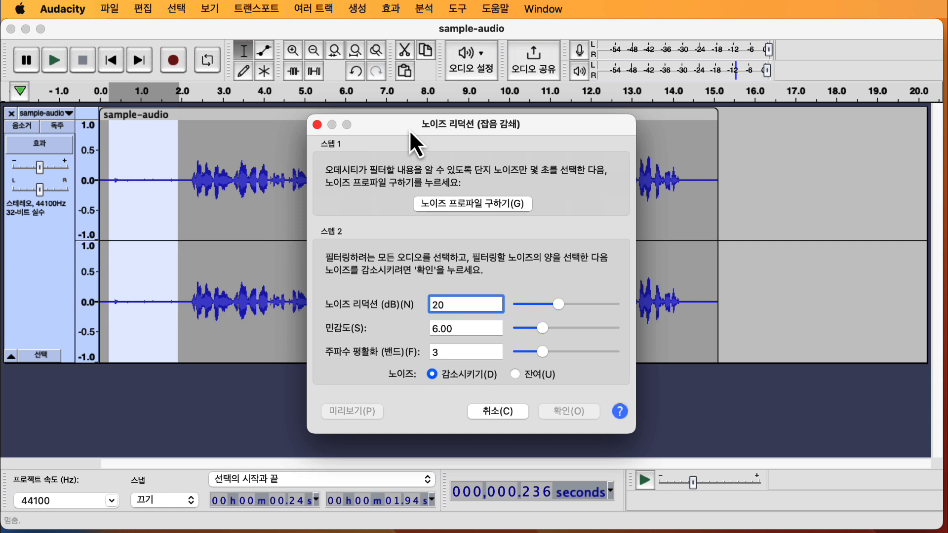
{"action": "left_click", "coordinate": [522, 209]}
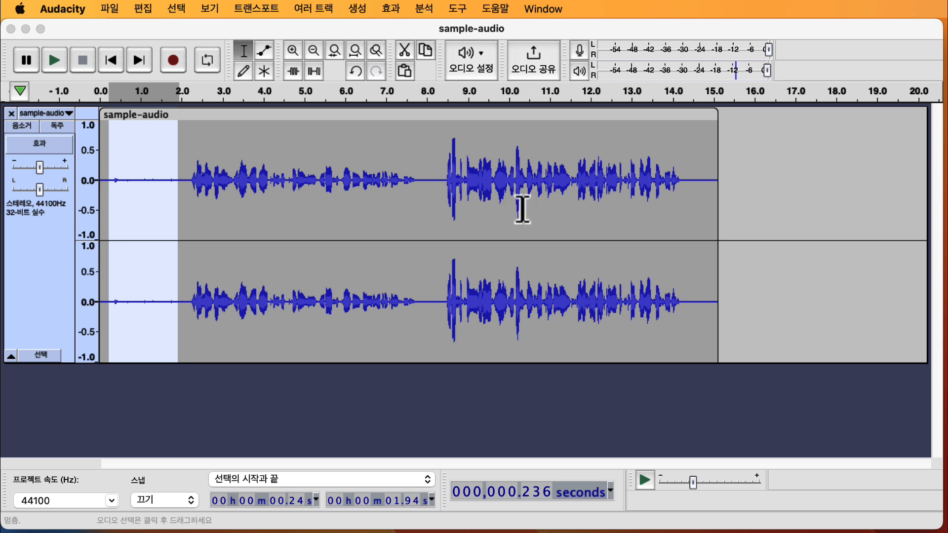
- Select the whole sample-audio track and reopen the Noise Reduction (노이즈 리덕션) effect
{"action": "left_click", "coordinate": [46, 354]}
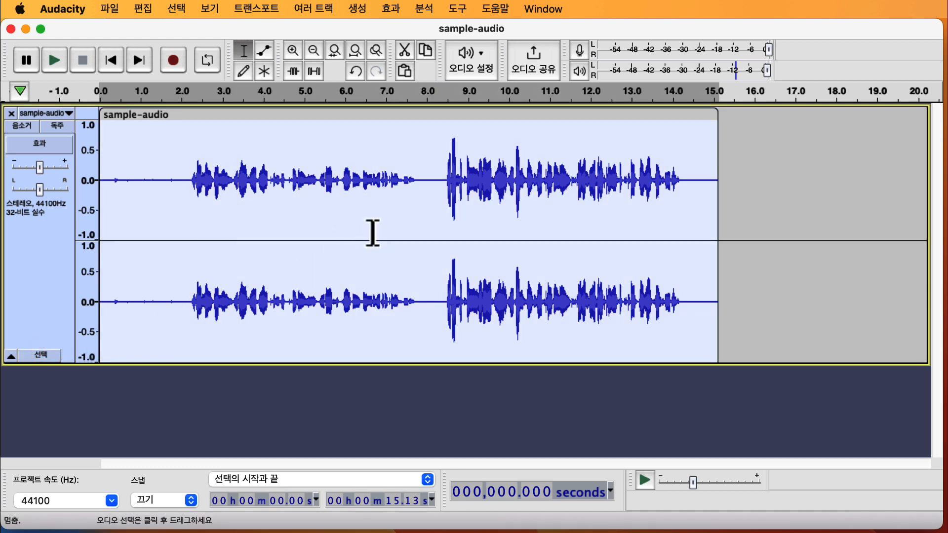
{"action": "left_click", "coordinate": [391, 9]}
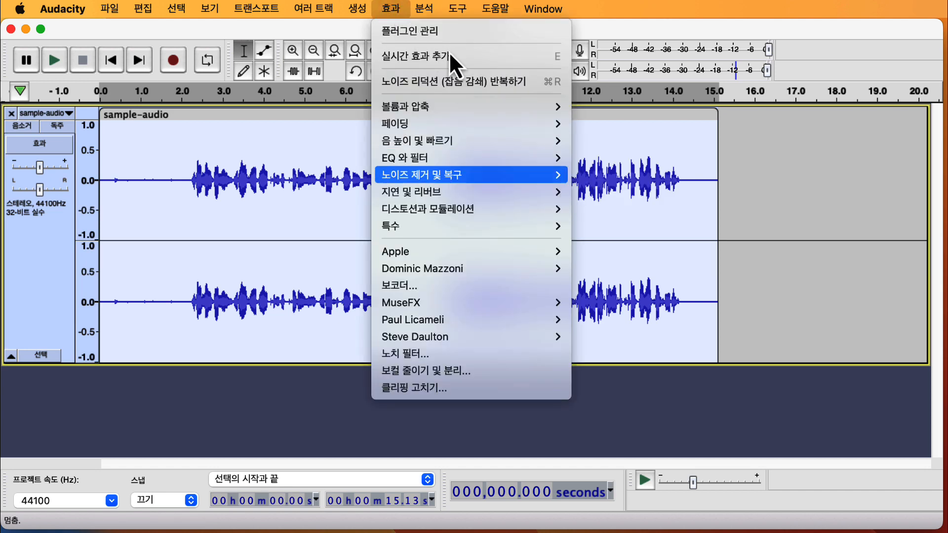
{"action": "mouse_move", "coordinate": [519, 175]}
{"action": "left_click", "coordinate": [618, 173]}
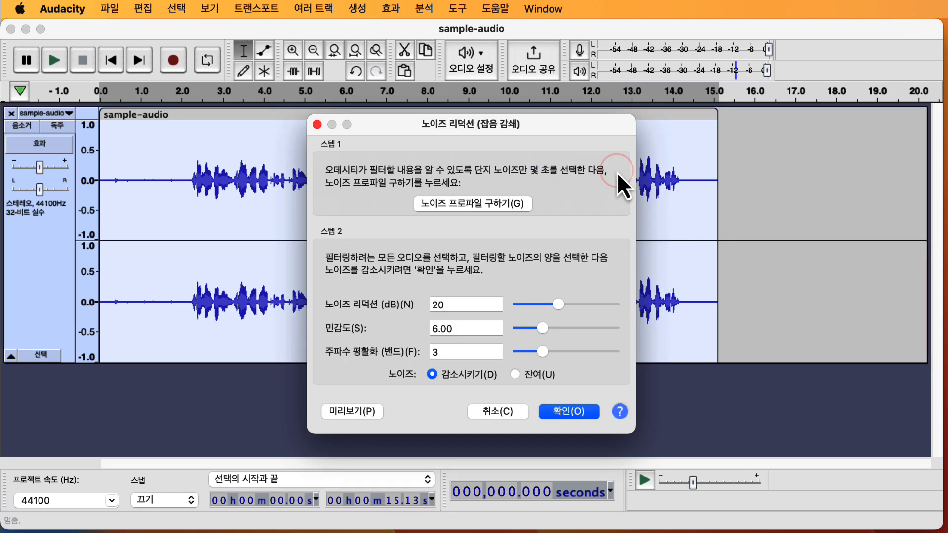
- Check the Noise Reduction manual page in Arc, and apply the effect with 12 dB reduction, sensitivity 6.00 and 3 smoothing bands
{"action": "left_click", "coordinate": [527, 309]}
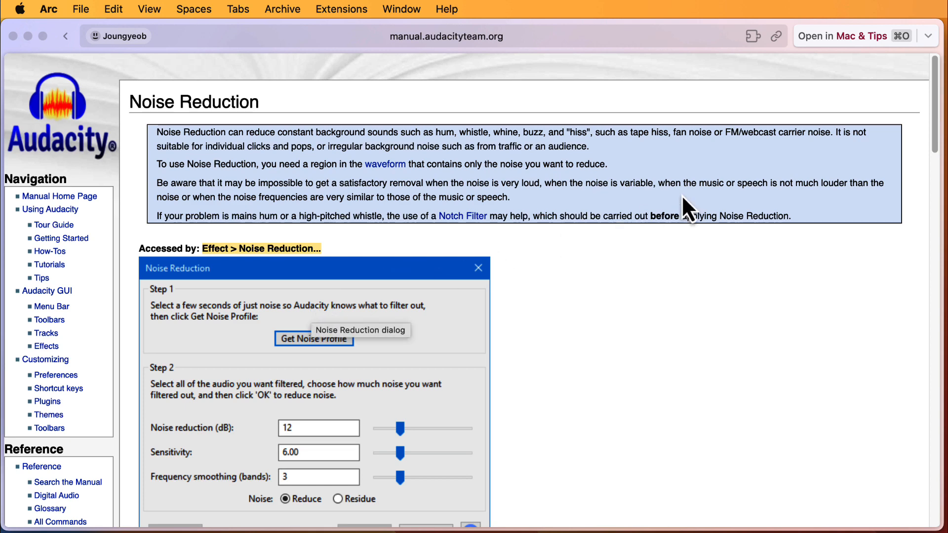
{"action": "left_click_drag", "start_coordinate": [933, 115], "coordinate": [934, 129]}
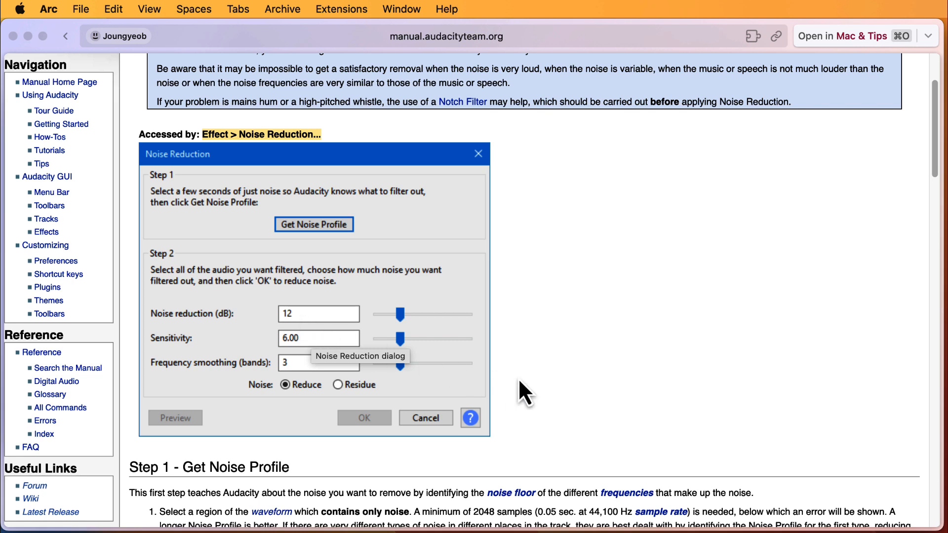
{"action": "left_click", "coordinate": [14, 35]}
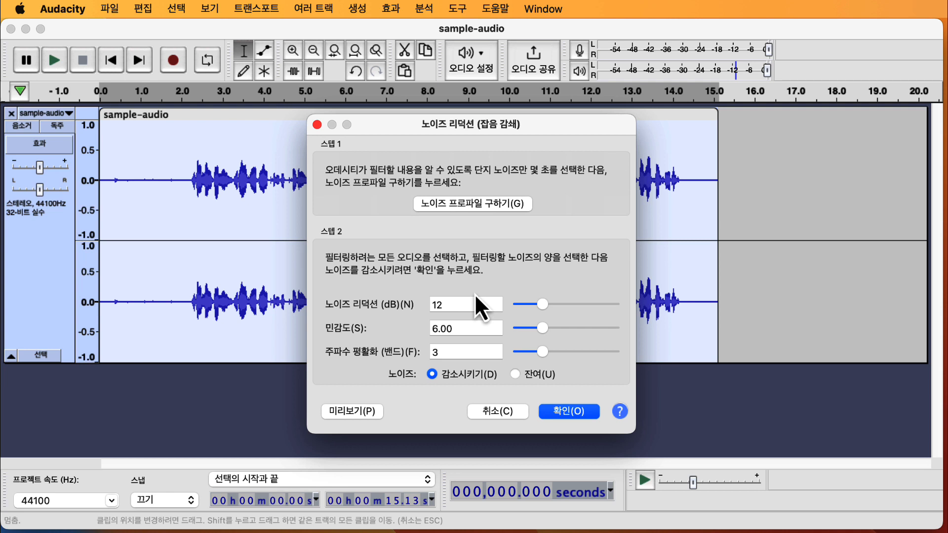
{"action": "left_click", "coordinate": [569, 411]}
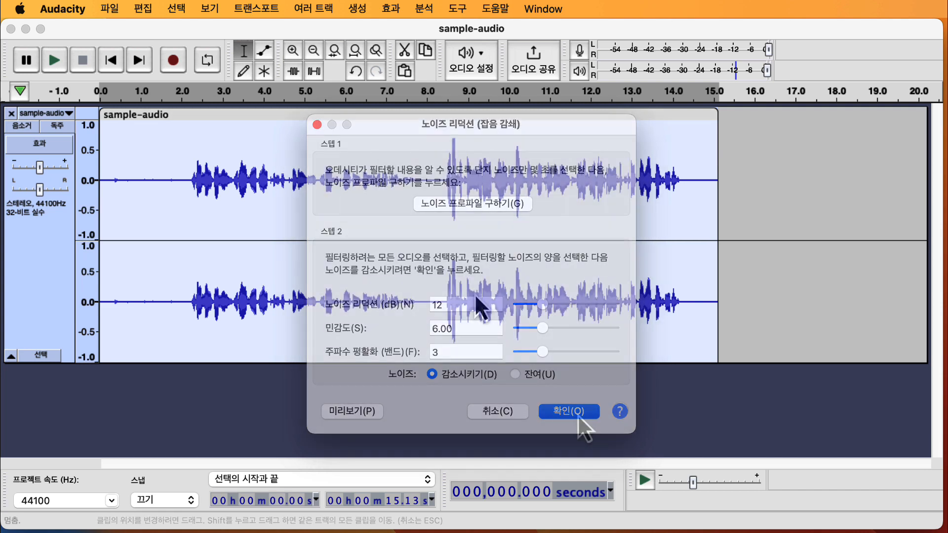
- Return the project to the Normalize entry (적용된 효과: 노멀라이즈) in the History (히스토리)
{"action": "left_click", "coordinate": [203, 9]}
{"action": "left_click", "coordinate": [223, 132]}
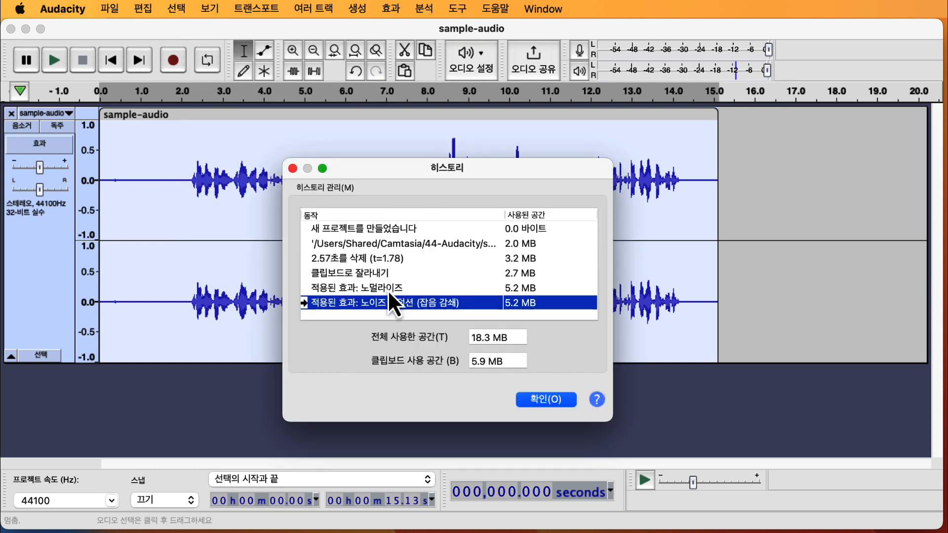
{"action": "left_click", "coordinate": [388, 289]}
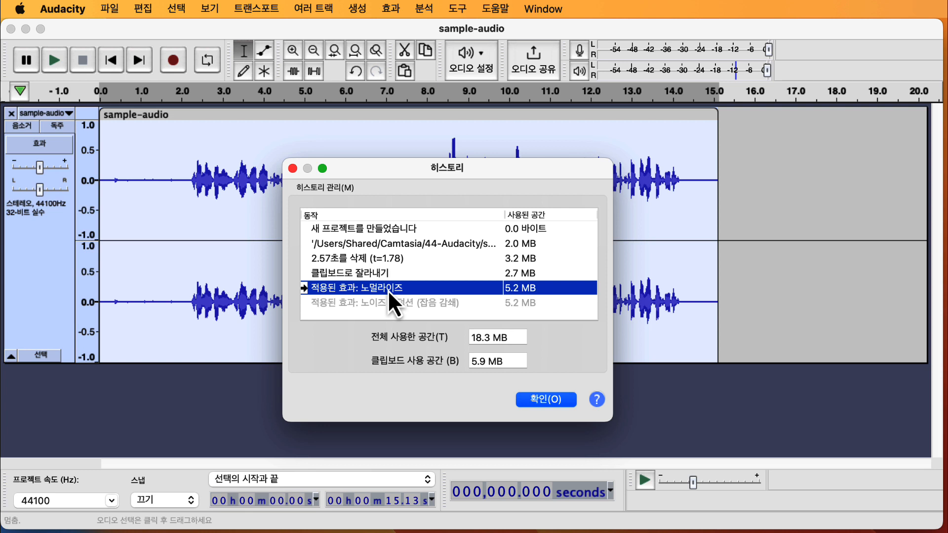
{"action": "left_click", "coordinate": [536, 398]}
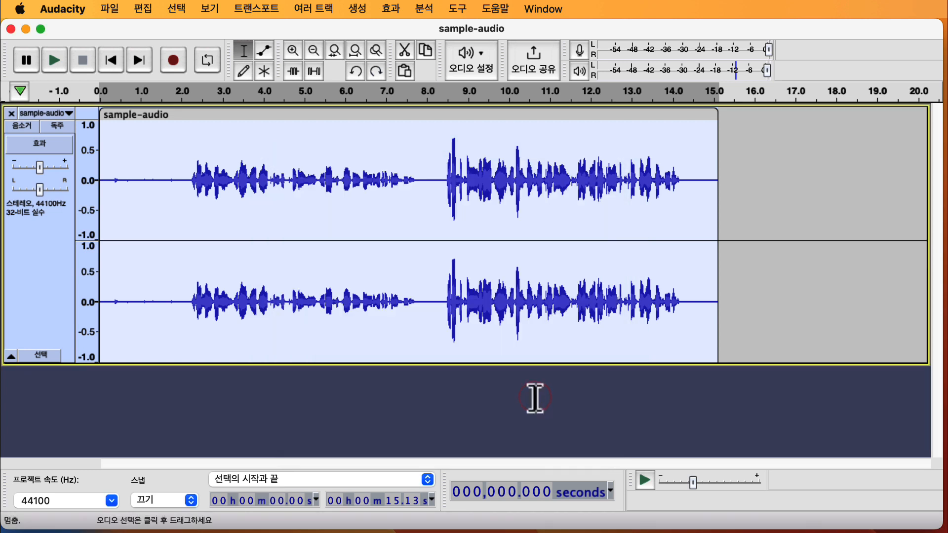
- Reapply Noise Reduction to the whole track with 12 dB reduction, sensitivity 6.00 and 3 smoothing bands, and clear the selection
{"action": "left_click", "coordinate": [385, 9]}
{"action": "mouse_move", "coordinate": [424, 164]}
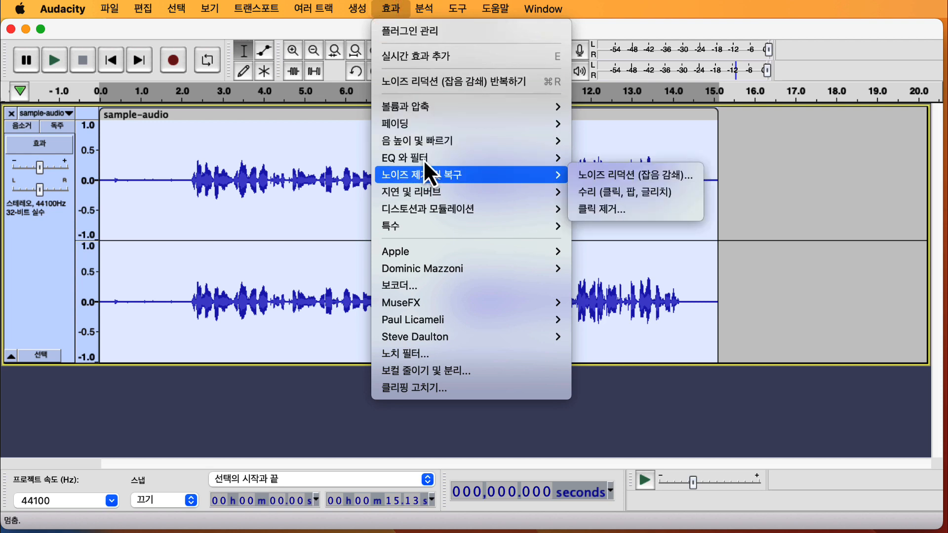
{"action": "left_click", "coordinate": [600, 176]}
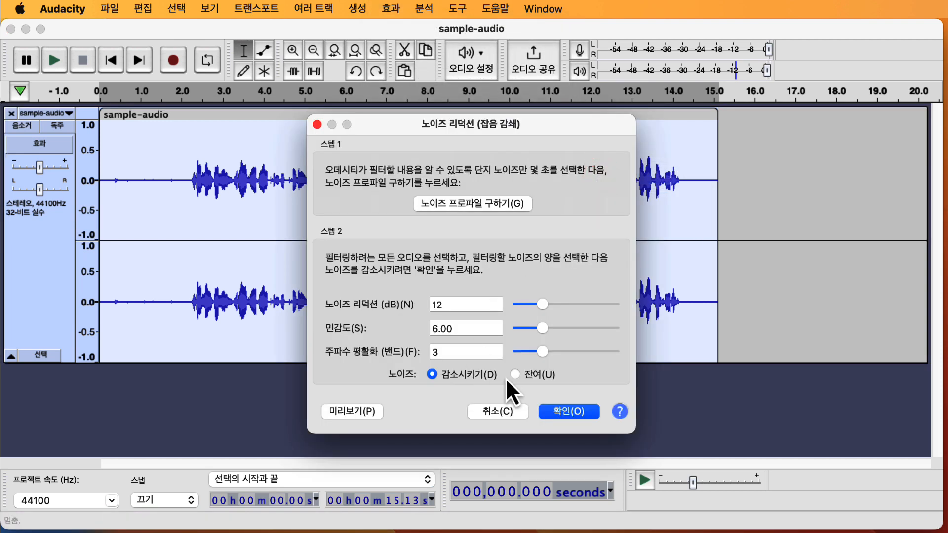
{"action": "left_click", "coordinate": [562, 411]}
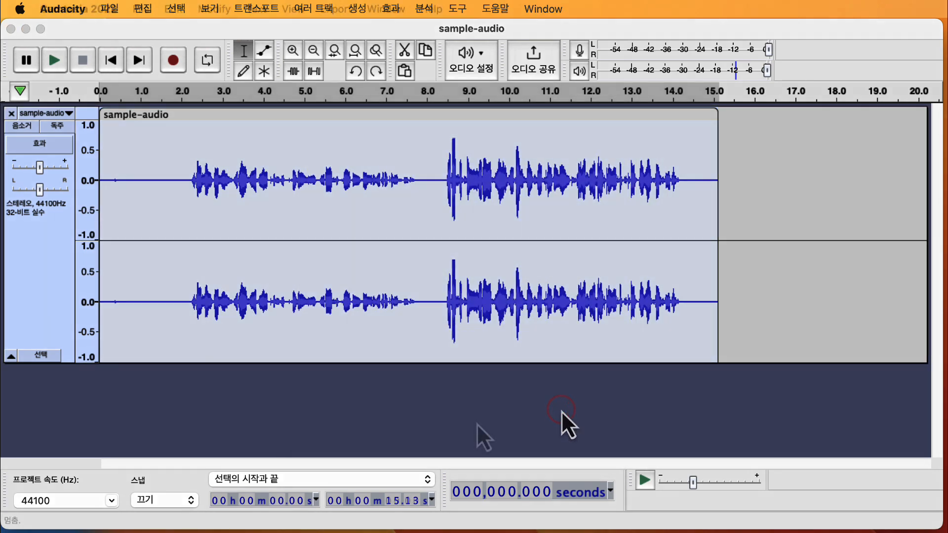
{"action": "left_click", "coordinate": [476, 424]}
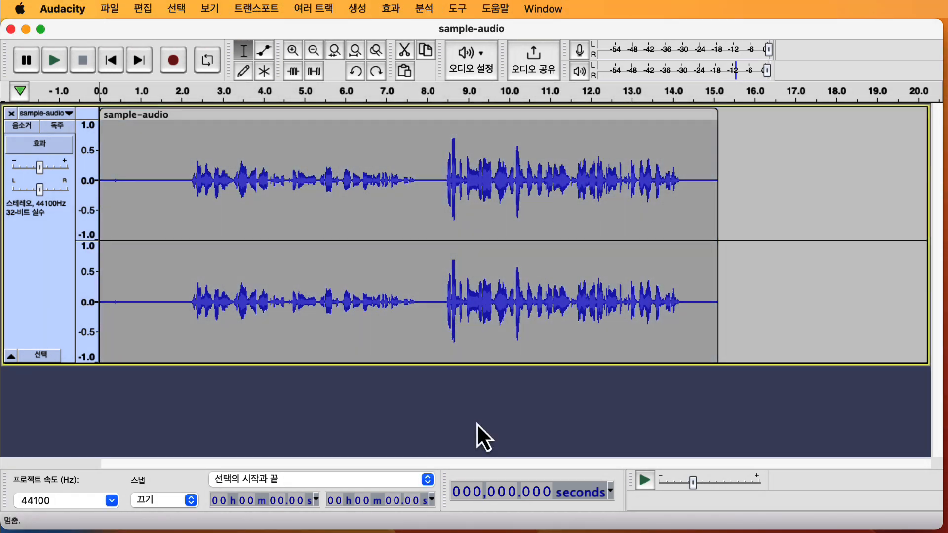
- Apply Truncate Silence (무음 잘라내기) to the whole track with a -20 dB threshold, 0.5 s duration and truncation to 0.5 s
{"action": "left_click", "coordinate": [55, 359]}
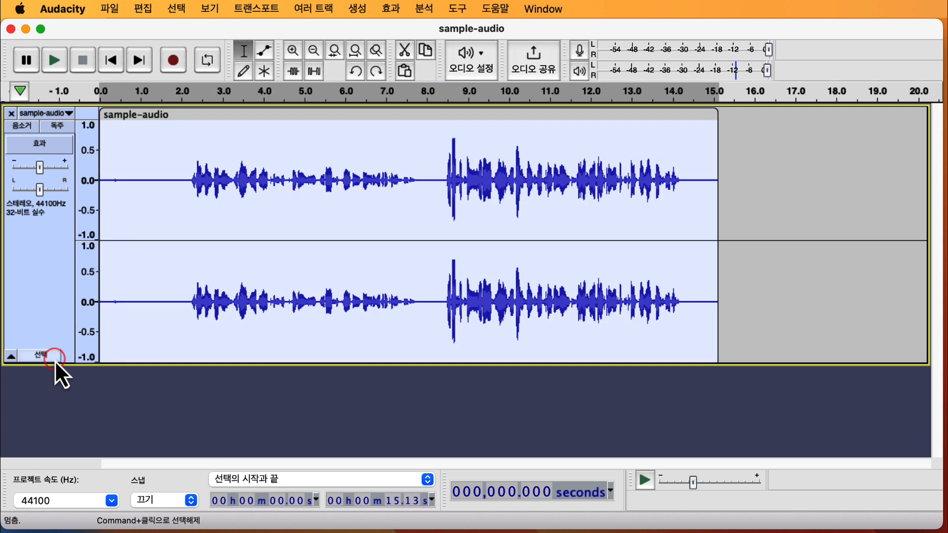
{"action": "left_click", "coordinate": [398, 11]}
{"action": "key", "text": "Down"}
{"action": "key", "text": "Down"}
{"action": "key", "text": "Down"}
{"action": "key", "text": "Down"}
{"action": "key", "text": "Down"}
{"action": "key", "text": "Down"}
{"action": "key", "text": "Down"}
{"action": "key", "text": "Down"}
{"action": "key", "text": "Down"}
{"action": "key", "text": "Down"}
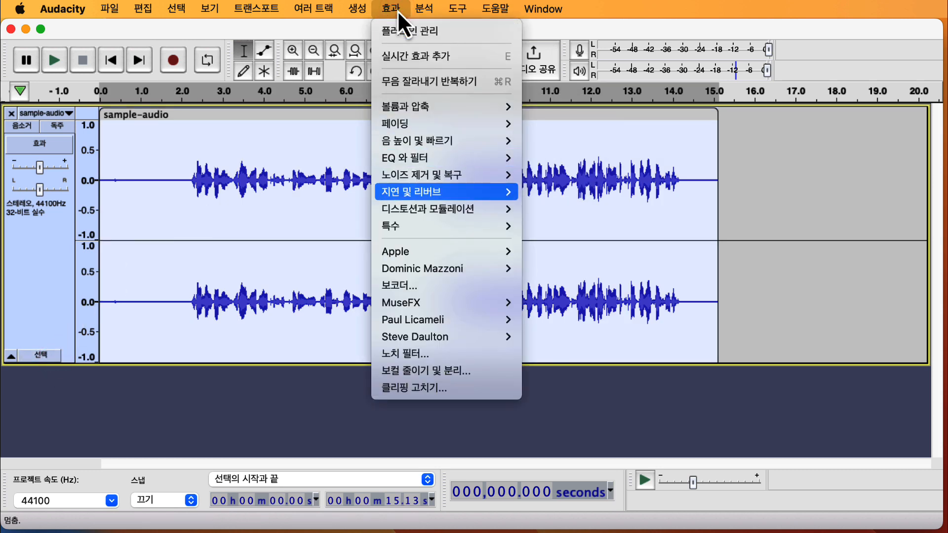
{"action": "key", "text": "Down"}
{"action": "key", "text": "Right"}
{"action": "key", "text": "Down"}
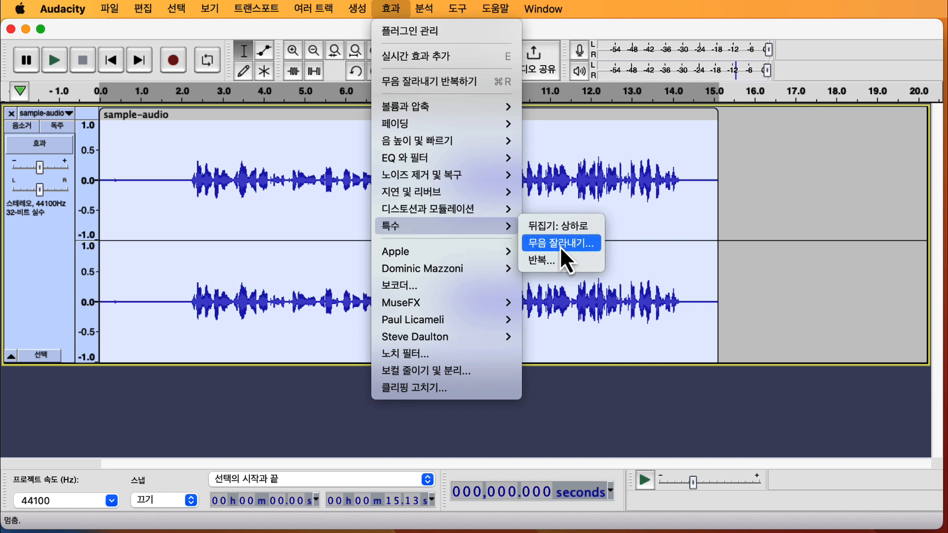
{"action": "left_click", "coordinate": [560, 245]}
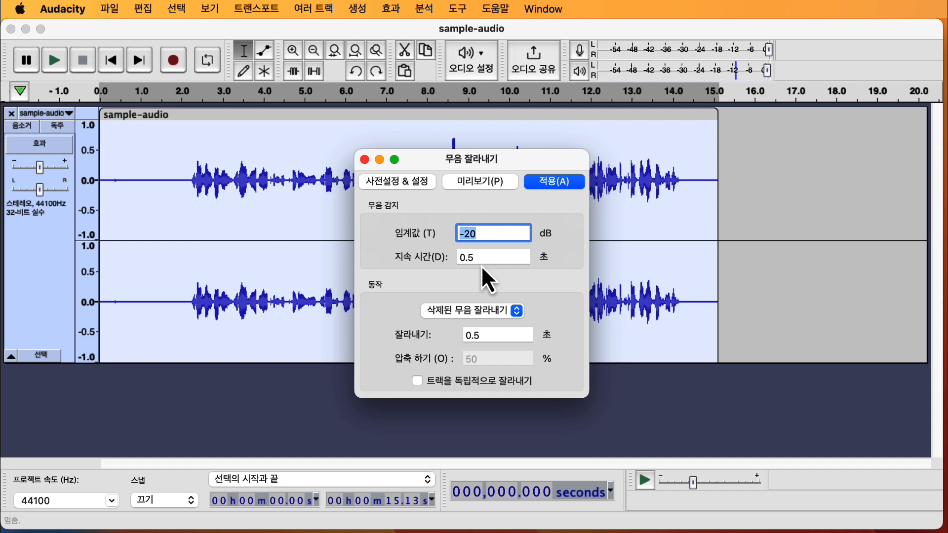
{"action": "left_click", "coordinate": [567, 185]}
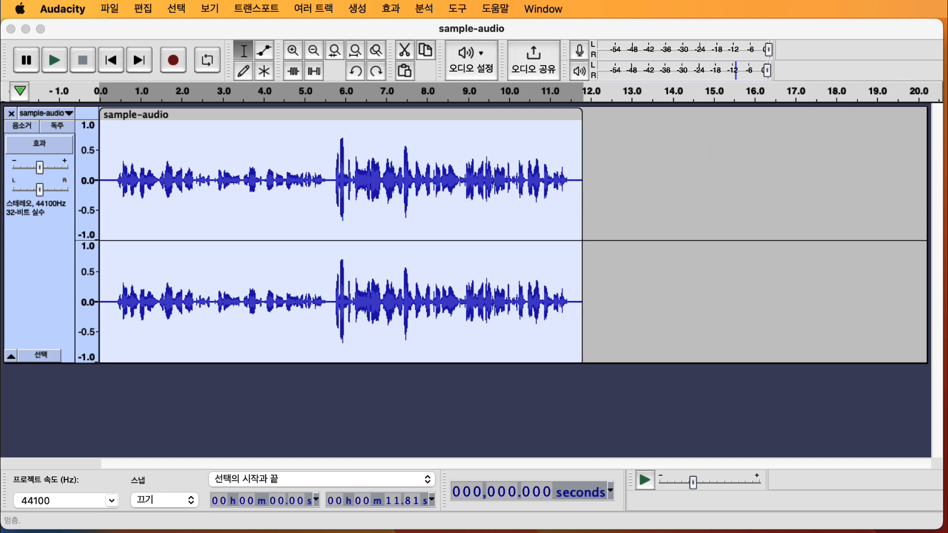
{"action": "left_click", "coordinate": [574, 426]}
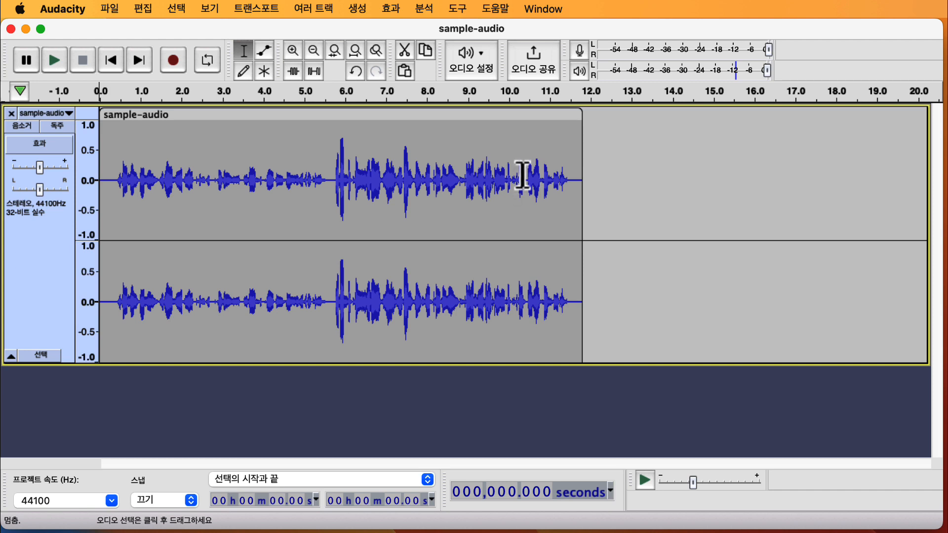
- Select the ending from 10.35 s to 11.60 s and apply Fade Out (페이드 아웃)
{"action": "left_click_drag", "start_coordinate": [522, 176], "coordinate": [573, 187]}
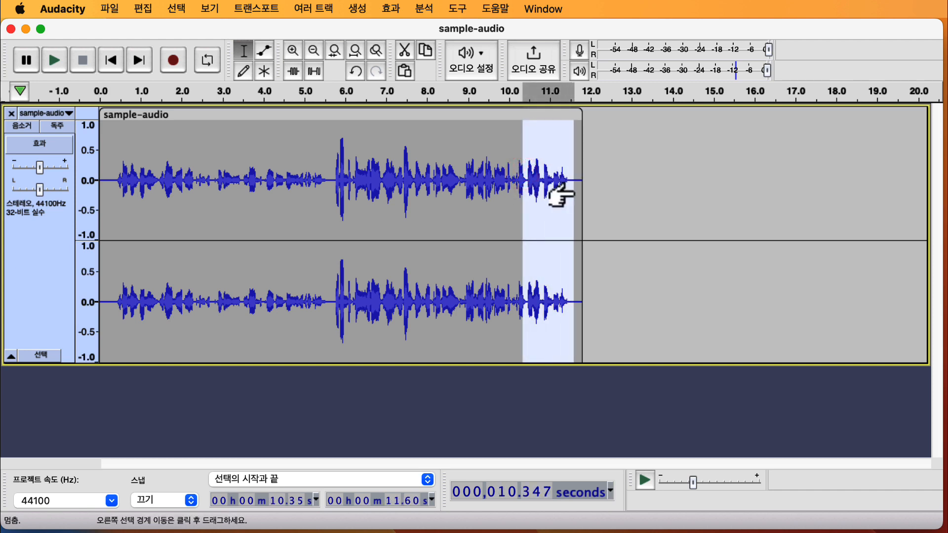
{"action": "left_click", "coordinate": [392, 12]}
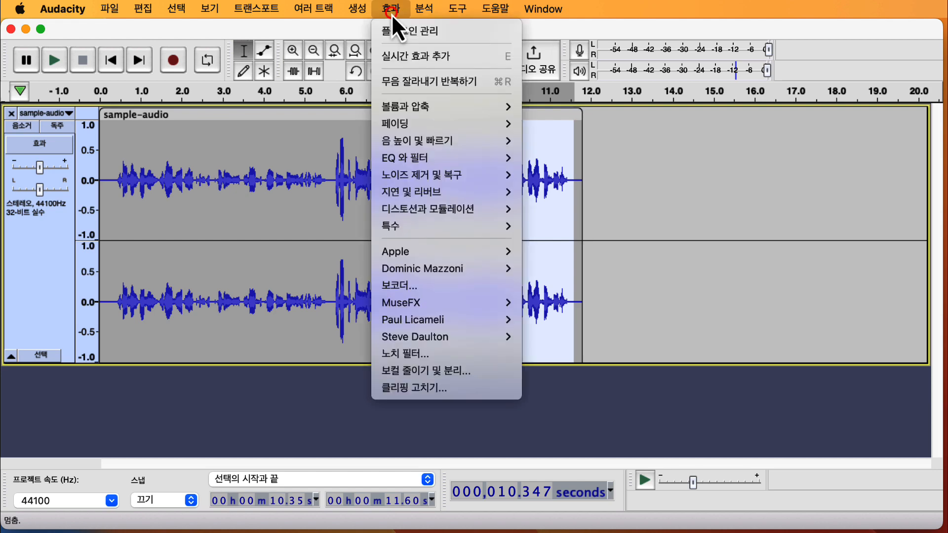
{"action": "mouse_move", "coordinate": [493, 124]}
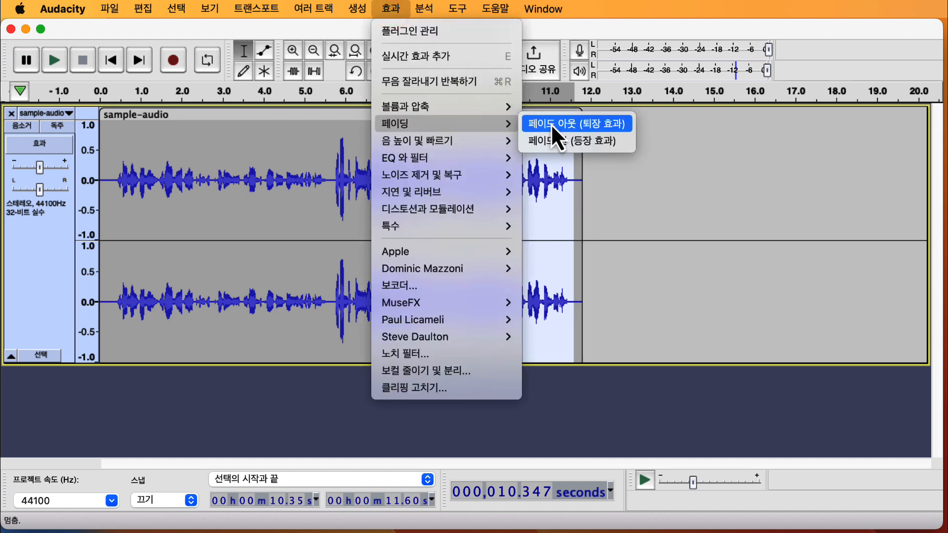
{"action": "left_click", "coordinate": [551, 123]}
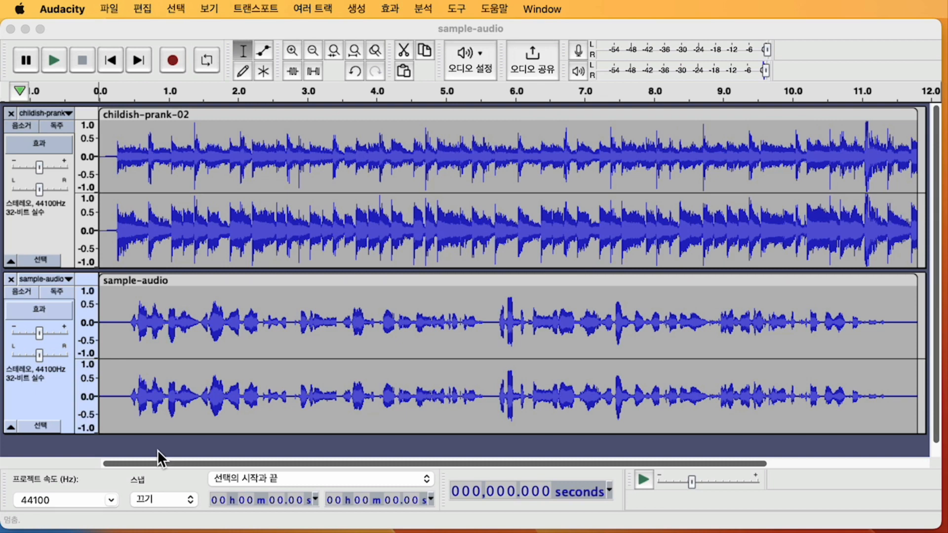
- Play the childish-prank-02 and sample-audio tracks together from the beginning
{"action": "left_click", "coordinate": [58, 55]}
{"action": "left_click", "coordinate": [58, 55]}
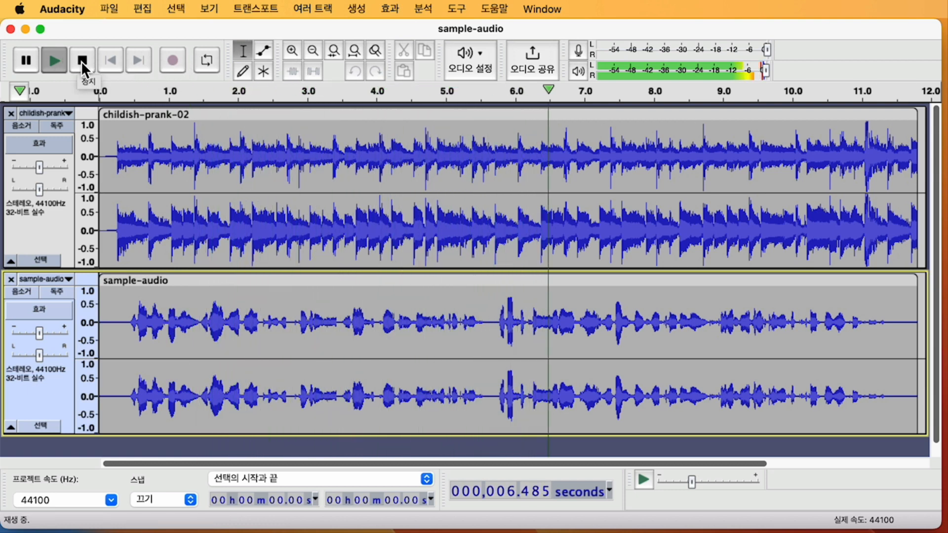
- Stop playback, apply Auto Duck (자동 더킹) to the whole childish-prank-02 track with -12 dB ducking and a -30 dB threshold, and play the mix
{"action": "left_click", "coordinate": [81, 62]}
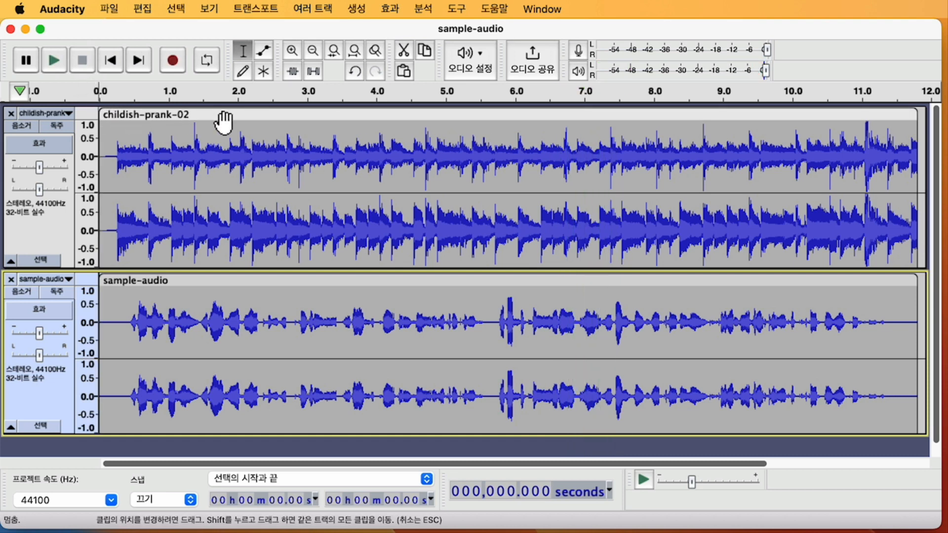
{"action": "left_click", "coordinate": [55, 261]}
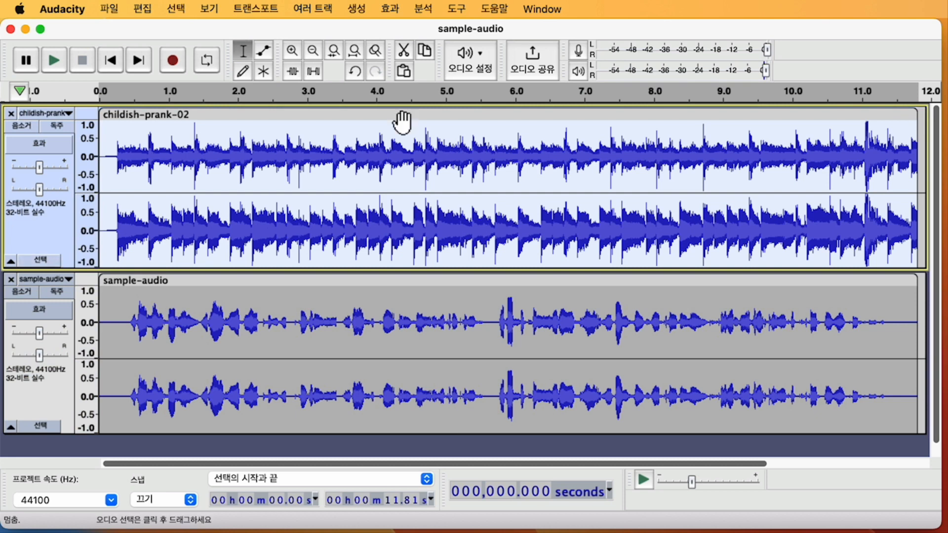
{"action": "left_click", "coordinate": [399, 11]}
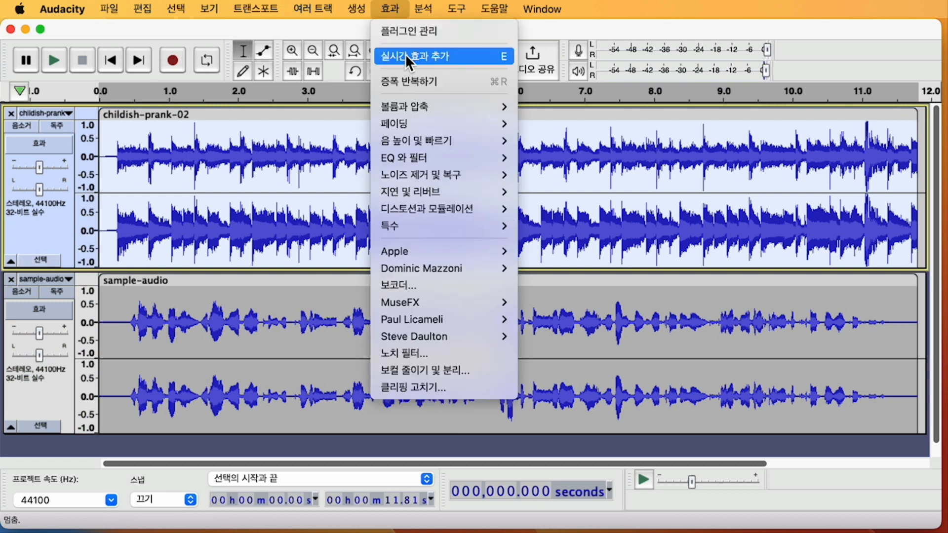
{"action": "mouse_move", "coordinate": [422, 108]}
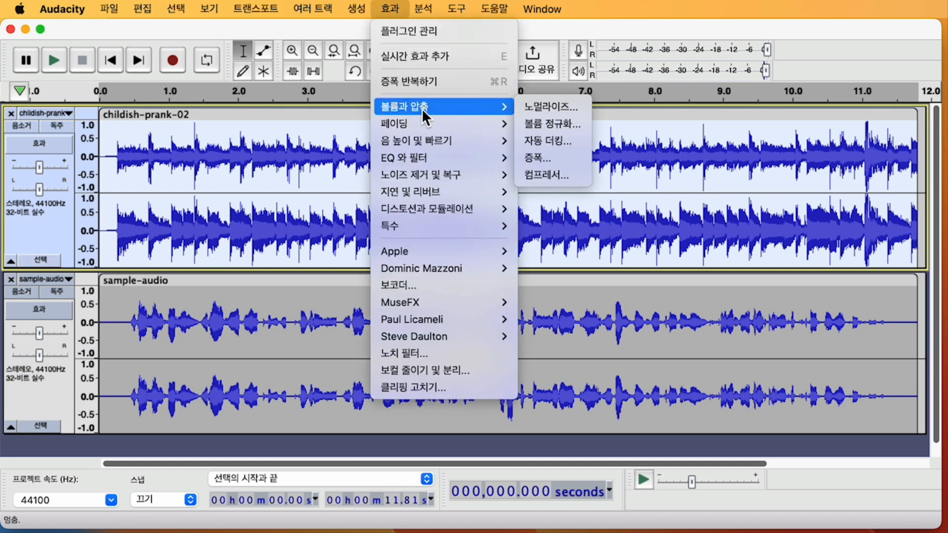
{"action": "left_click", "coordinate": [573, 147]}
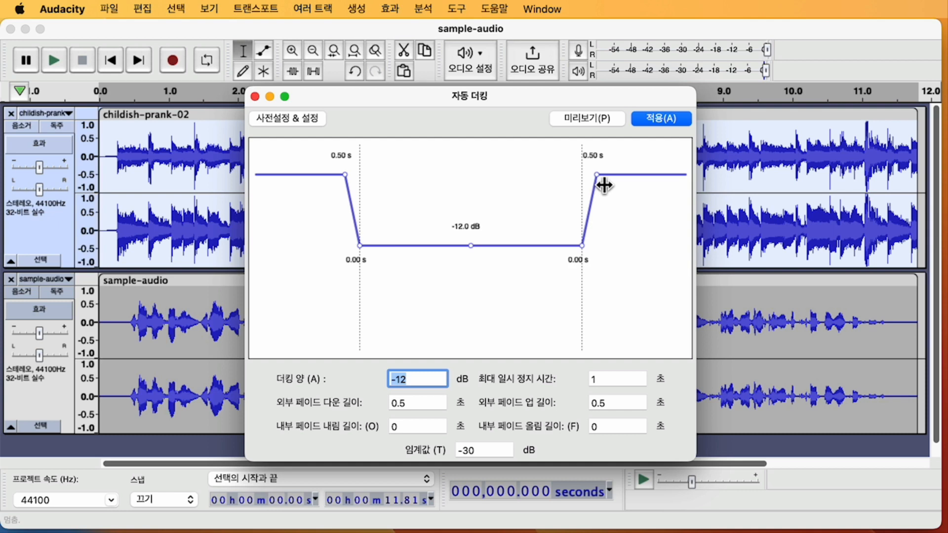
{"action": "left_click", "coordinate": [673, 129]}
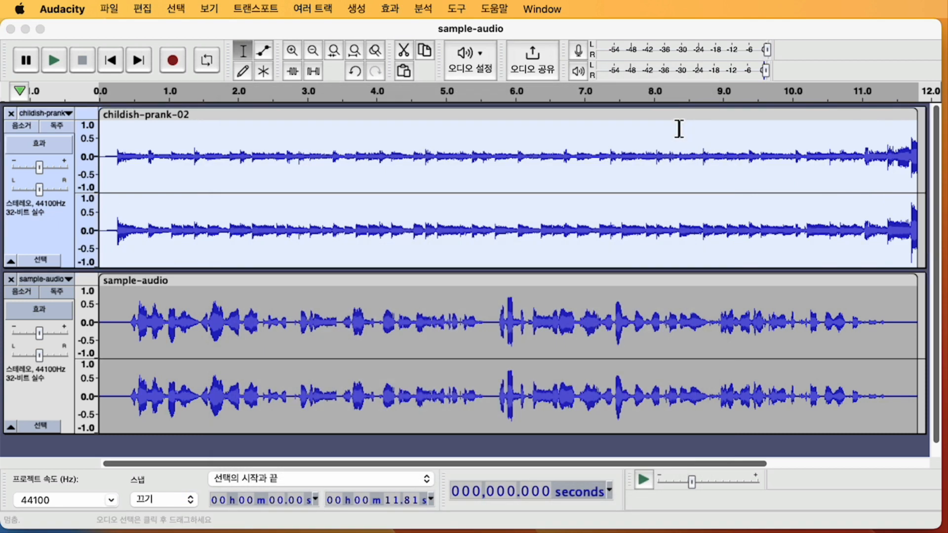
{"action": "left_click", "coordinate": [55, 66]}
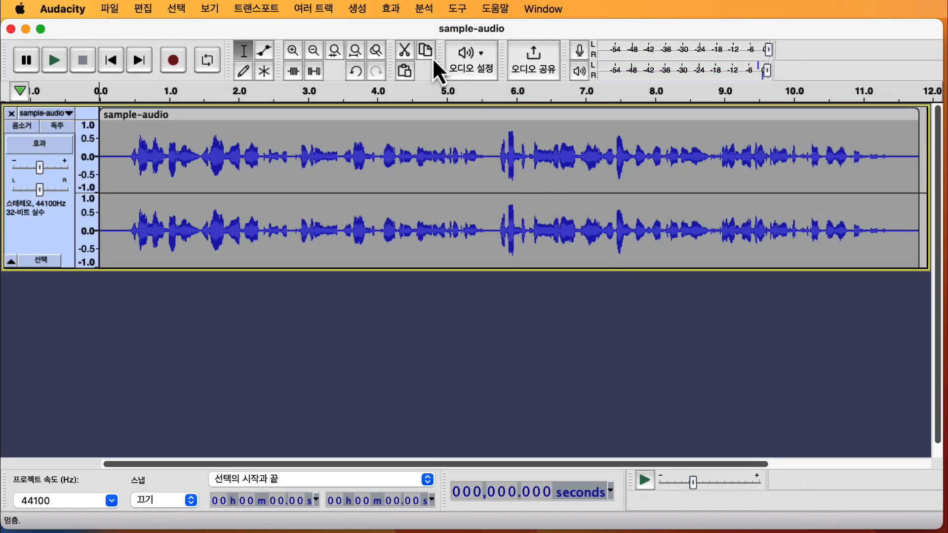
- Open the real-time effects of the sample-audio track, browse the Apple and MuseFX groups, and open the page for more effects (더 많은 효과)
{"action": "left_click", "coordinate": [393, 13]}
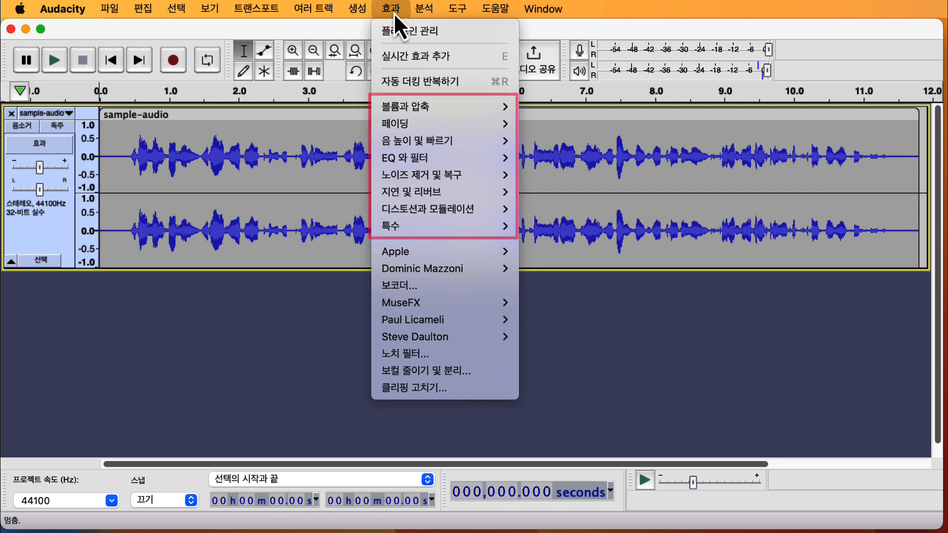
{"action": "left_click", "coordinate": [369, 89]}
{"action": "left_click", "coordinate": [52, 147]}
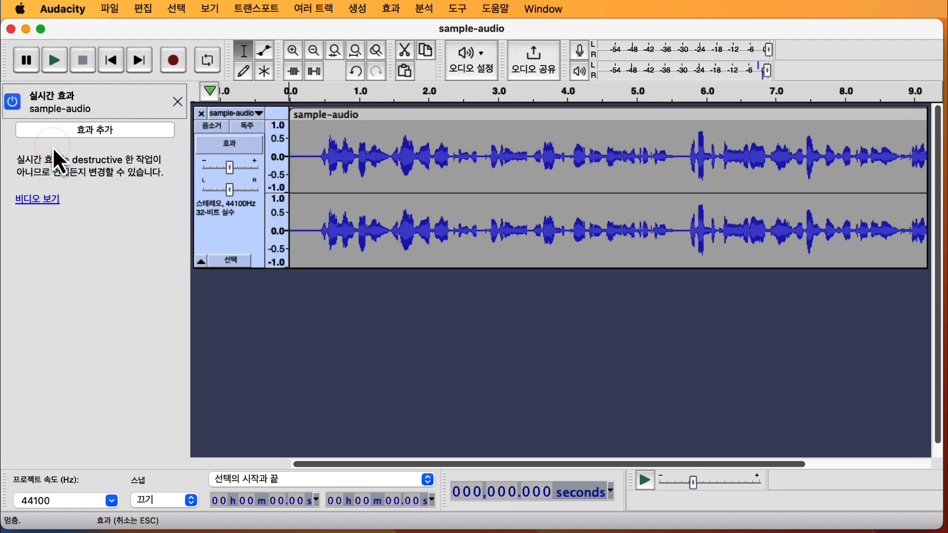
{"action": "left_click", "coordinate": [118, 129]}
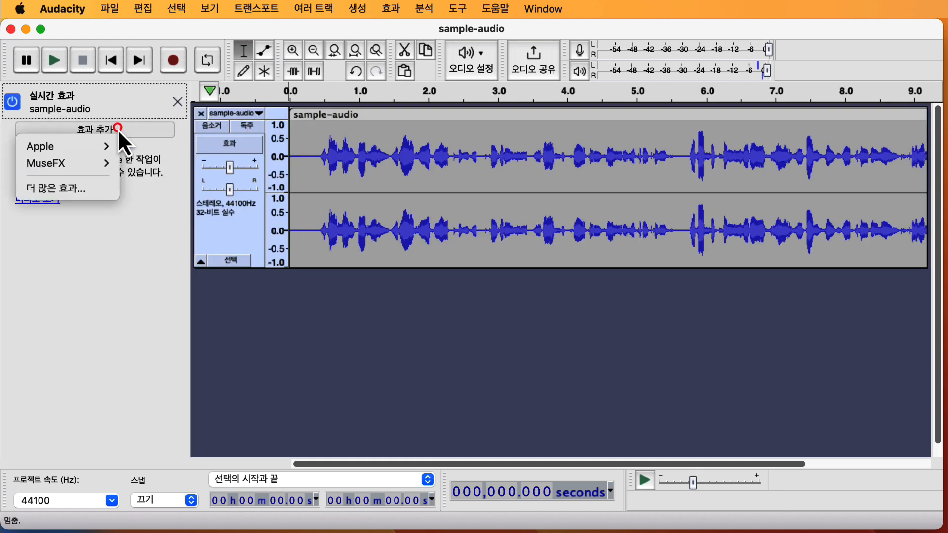
{"action": "mouse_move", "coordinate": [118, 129]}
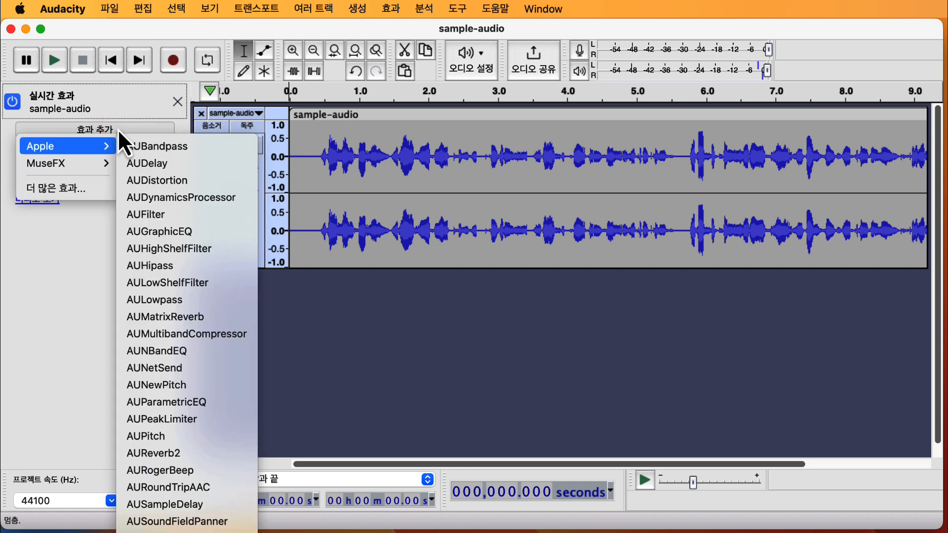
{"action": "key", "text": "Down"}
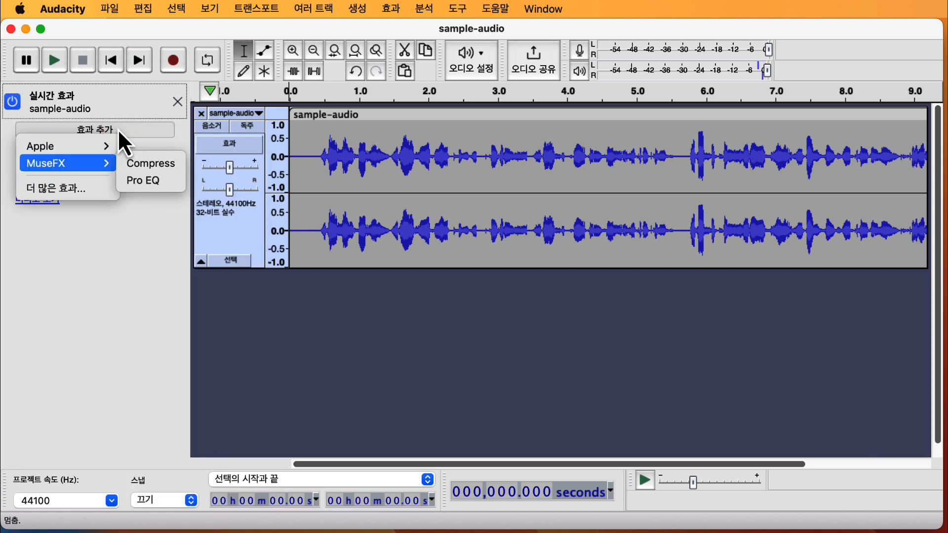
{"action": "key", "text": "Down"}
{"action": "key", "text": "Return"}
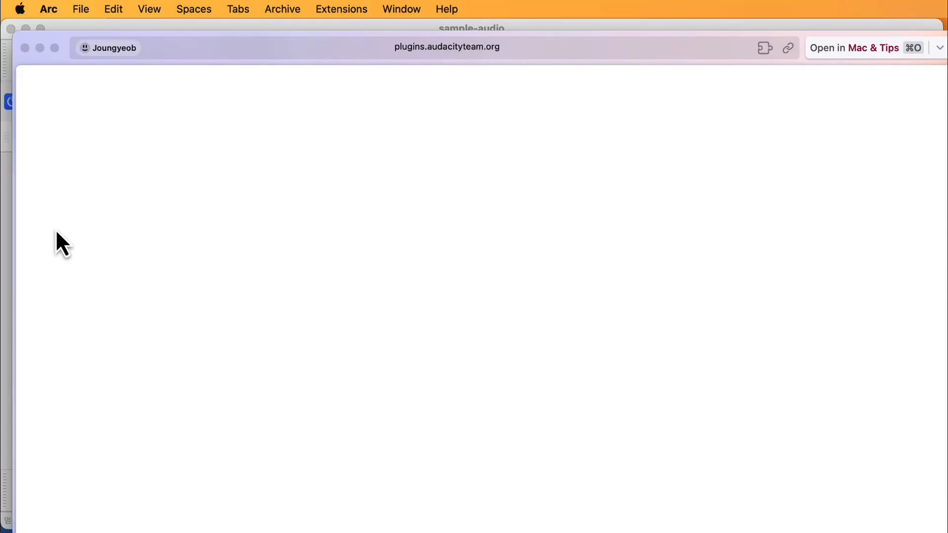
- Enlarge the Audacity Plugins web page, open its recommended MuseFX entry, and review the Muse Hub effects
{"action": "left_click", "coordinate": [55, 48]}
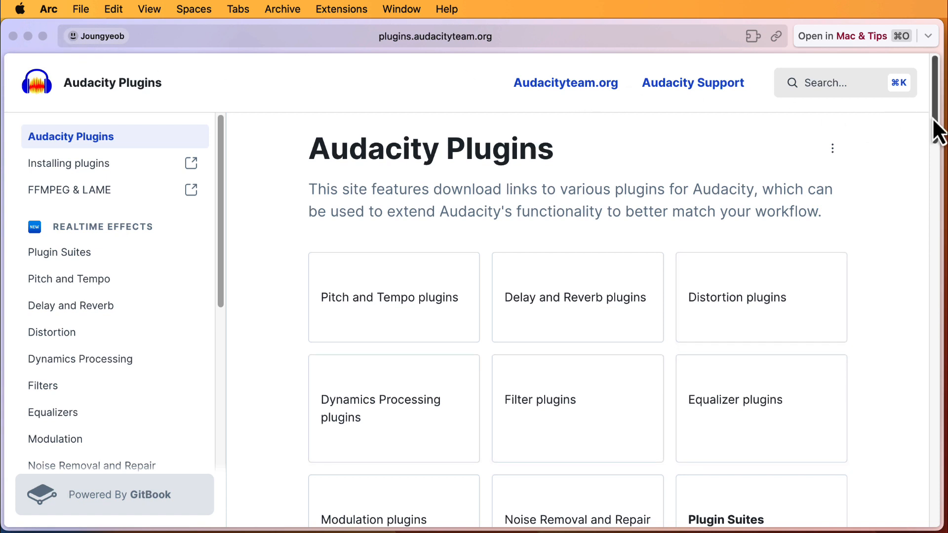
{"action": "left_click_drag", "start_coordinate": [937, 116], "coordinate": [939, 157]}
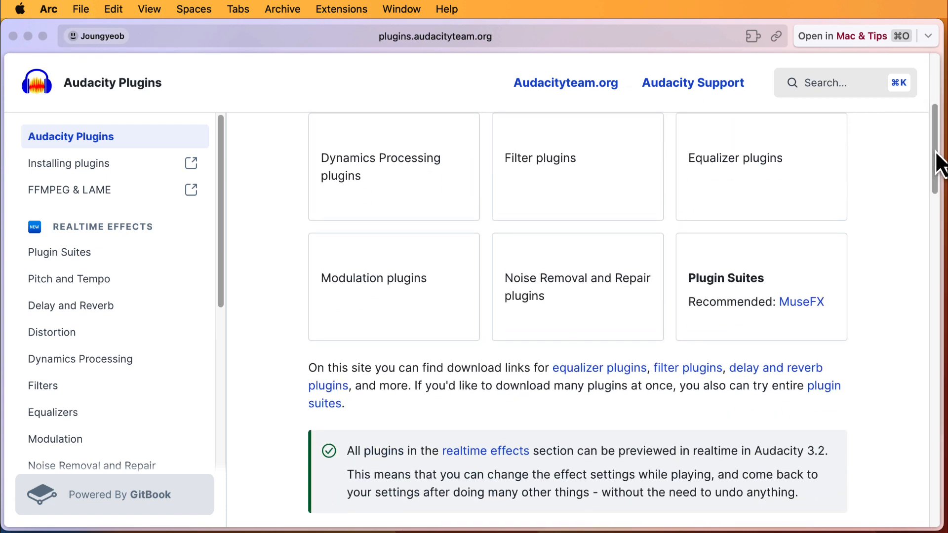
{"action": "left_click", "coordinate": [795, 301]}
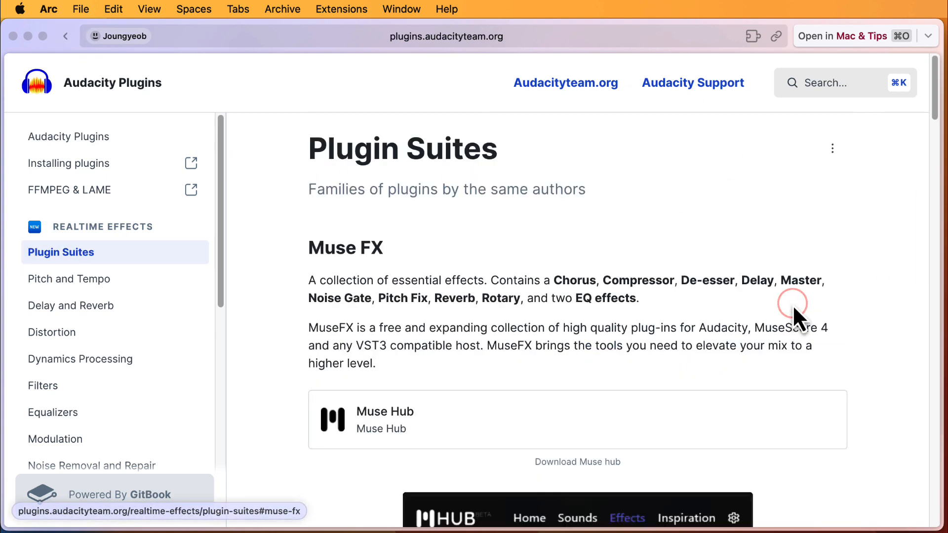
{"action": "scroll", "coordinate": [660, 279], "scroll_direction": "down", "scroll_amount": 7}
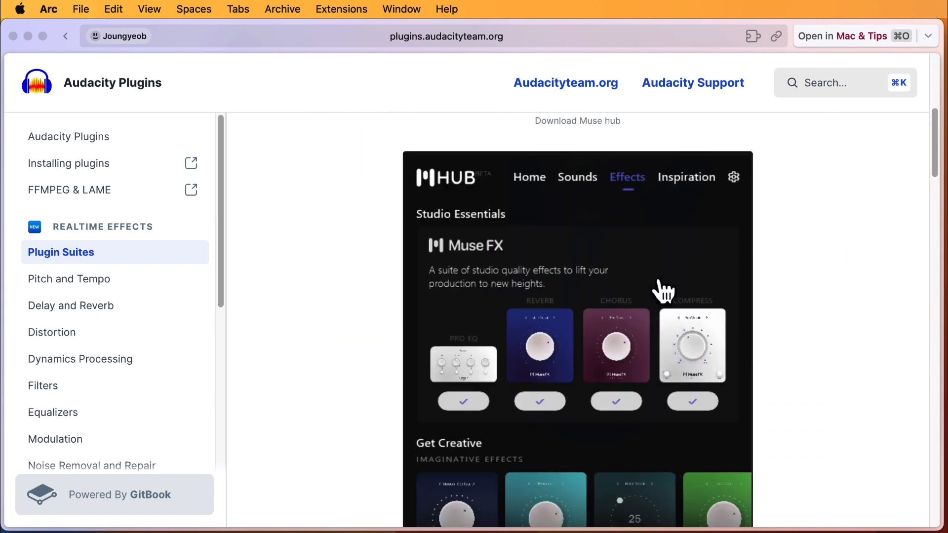
{"action": "scroll", "coordinate": [664, 291], "scroll_direction": "down", "scroll_amount": 3}
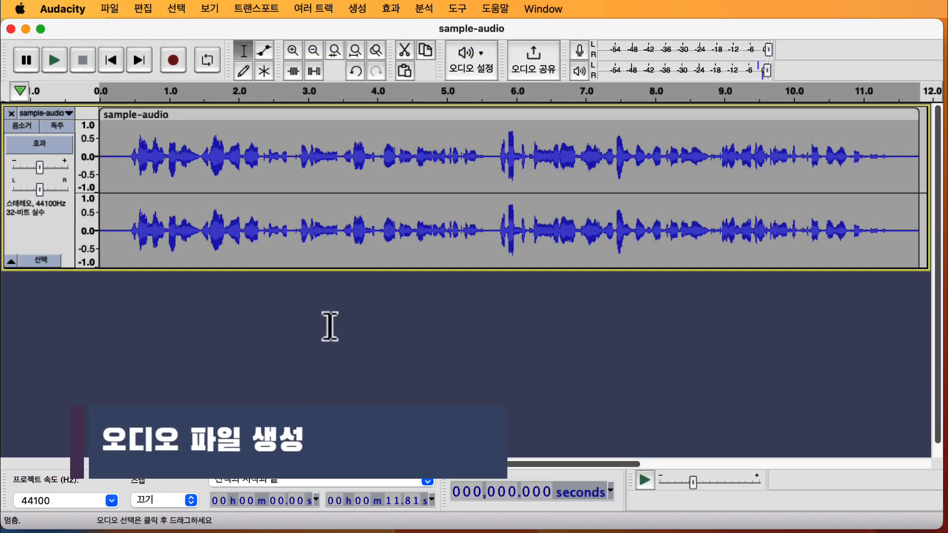
- Start exporting the sample-audio project as WAV, review the available file formats, and use WAV (Microsoft)
{"action": "left_click", "coordinate": [112, 9]}
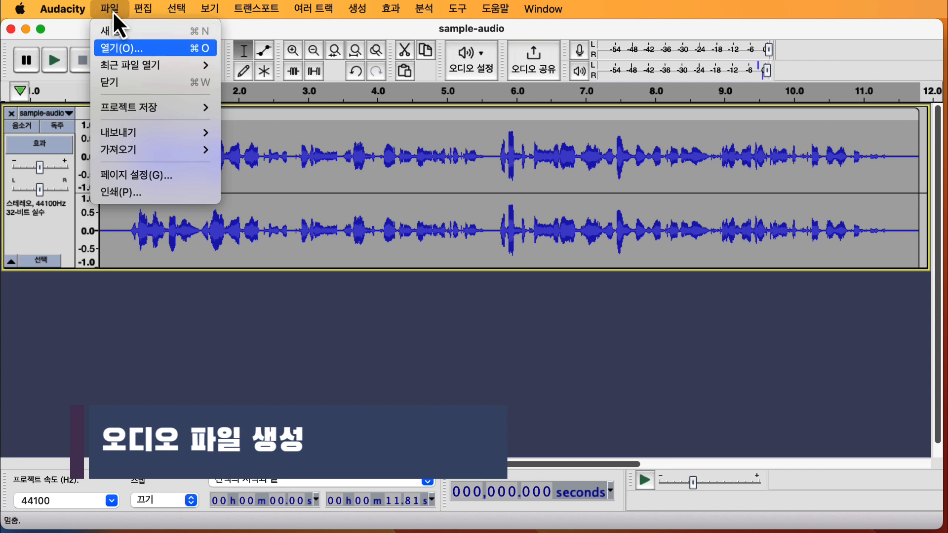
{"action": "mouse_move", "coordinate": [121, 133]}
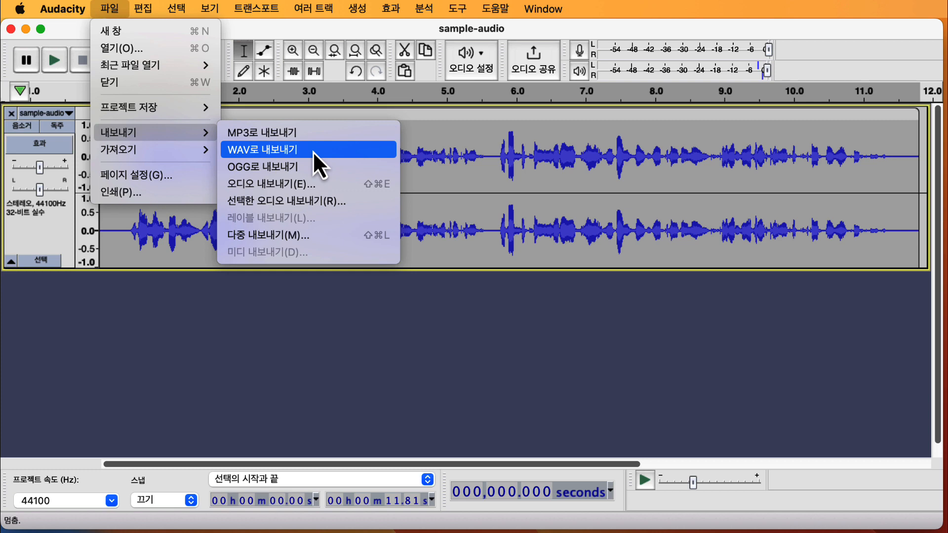
{"action": "left_click", "coordinate": [313, 151]}
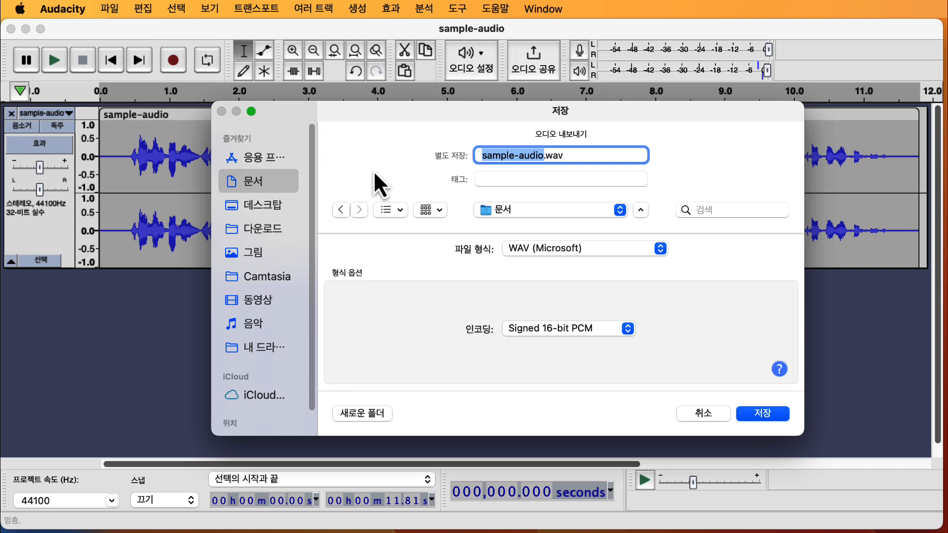
{"action": "left_click", "coordinate": [615, 247]}
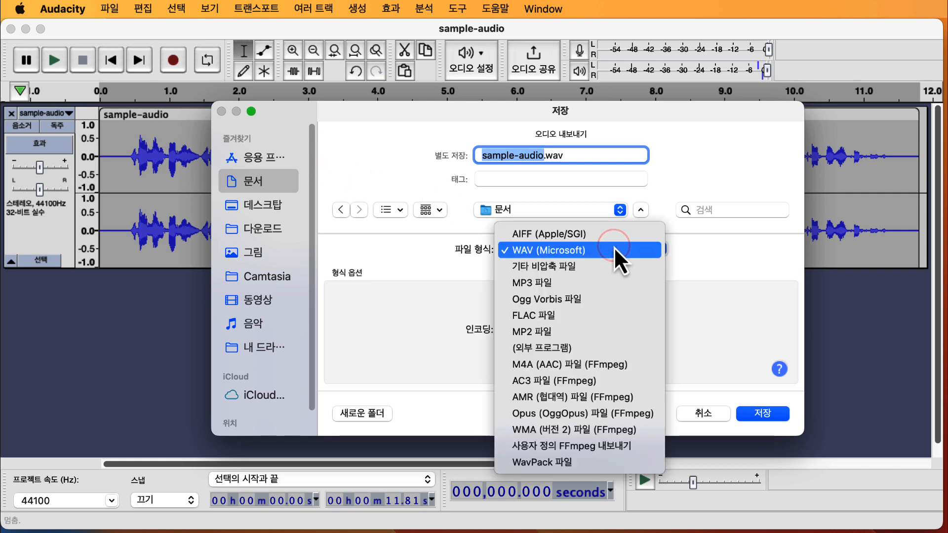
{"action": "key", "text": "Up"}
{"action": "key", "text": "Down"}
{"action": "key", "text": "Down"}
{"action": "key", "text": "Down"}
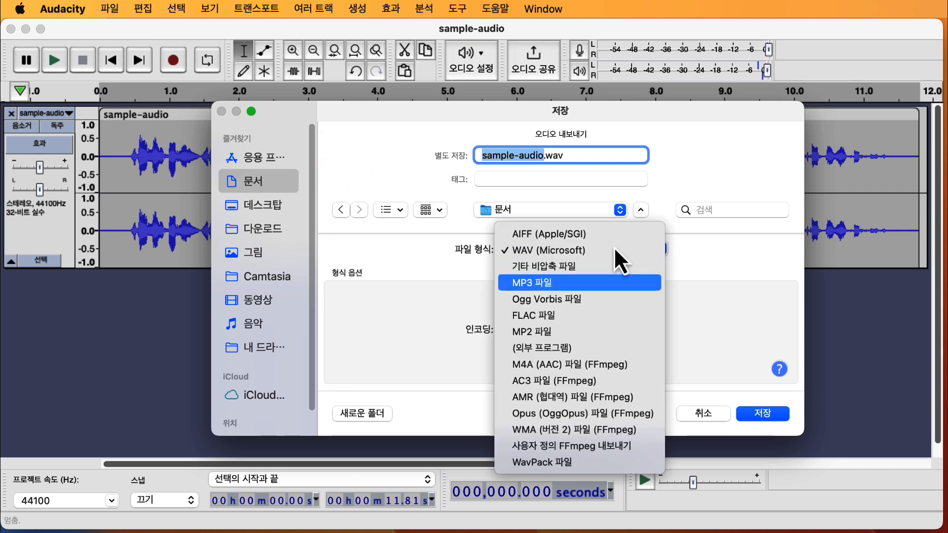
{"action": "key", "text": "Up"}
{"action": "key", "text": "Up"}
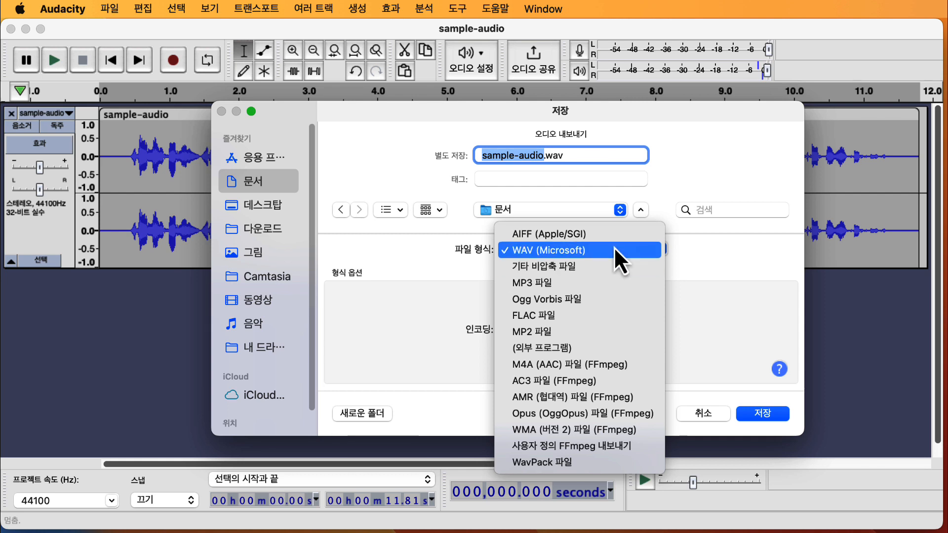
{"action": "left_click", "coordinate": [705, 257]}
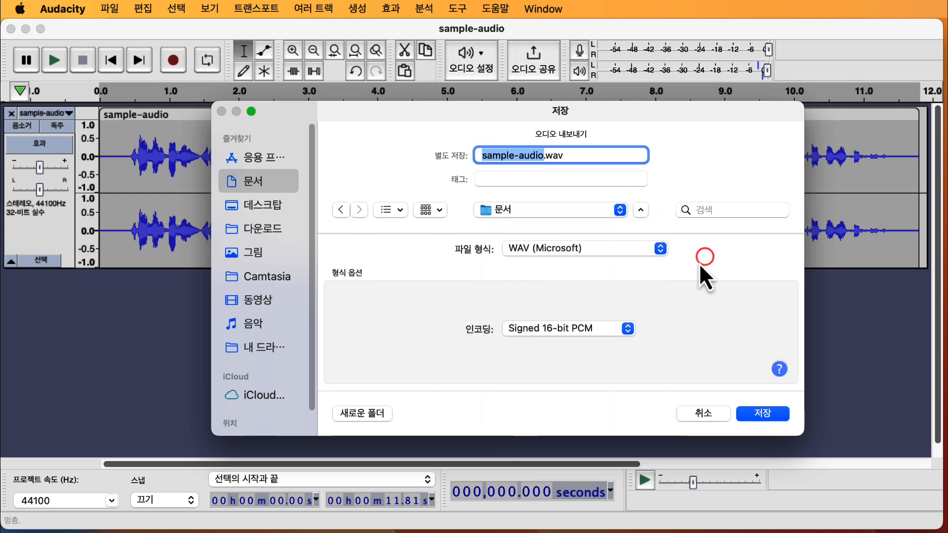
- Export the audio as sample-audio.wav to the Documents (문서) folder with Signed 16-bit PCM encoding and empty metadata tags
{"action": "left_click", "coordinate": [606, 330]}
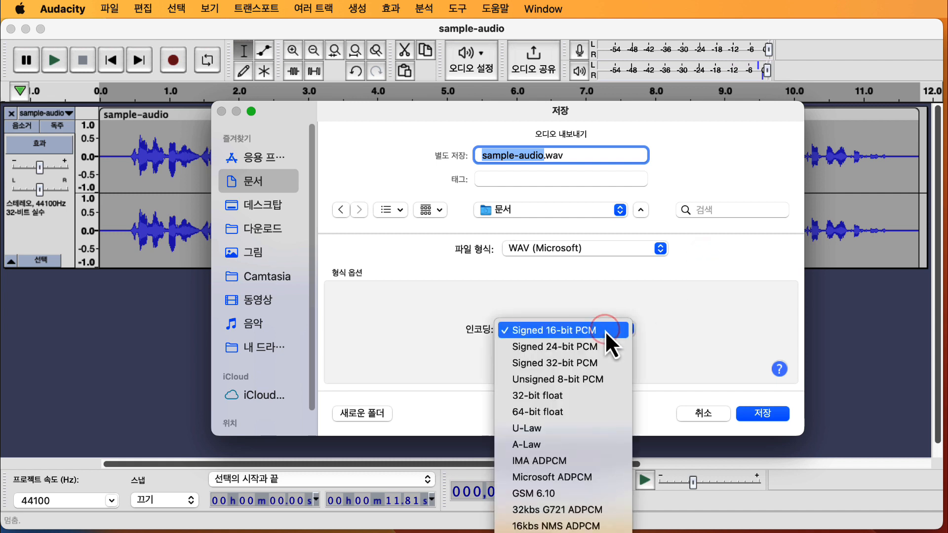
{"action": "key", "text": "Down"}
{"action": "key", "text": "Down"}
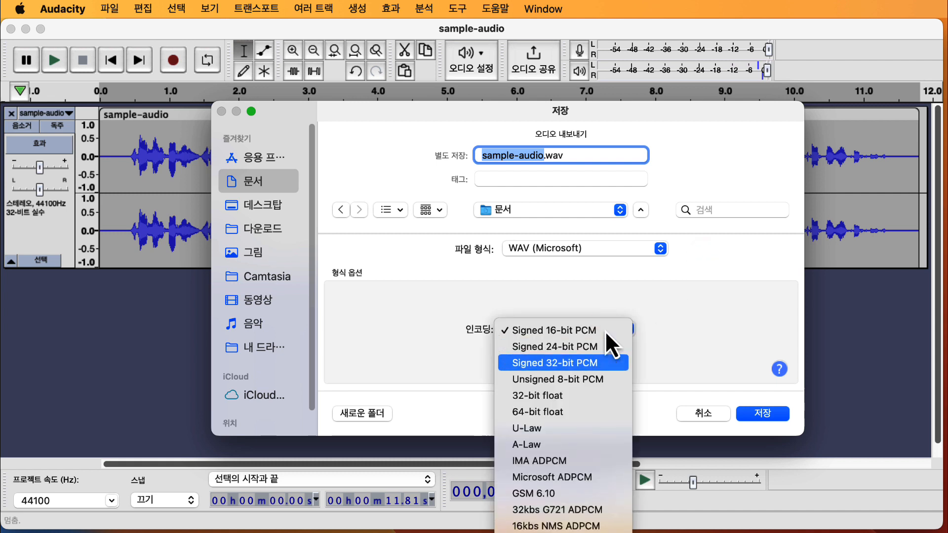
{"action": "key", "text": "Up"}
{"action": "key", "text": "Up"}
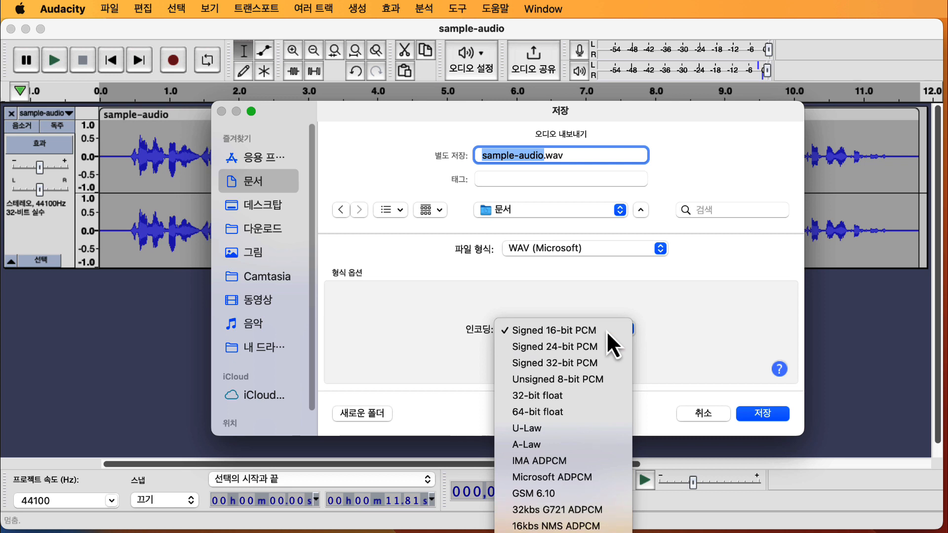
{"action": "left_click", "coordinate": [688, 335]}
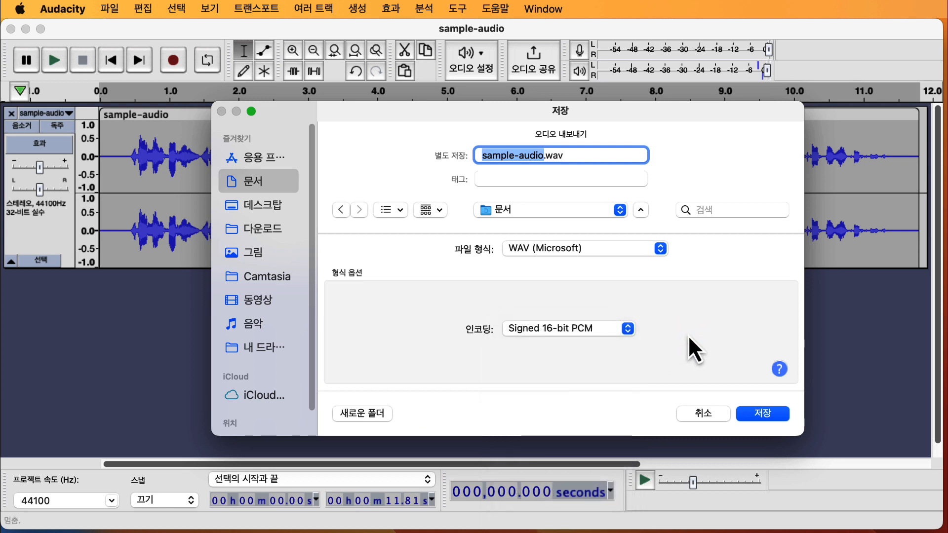
{"action": "left_click", "coordinate": [757, 414]}
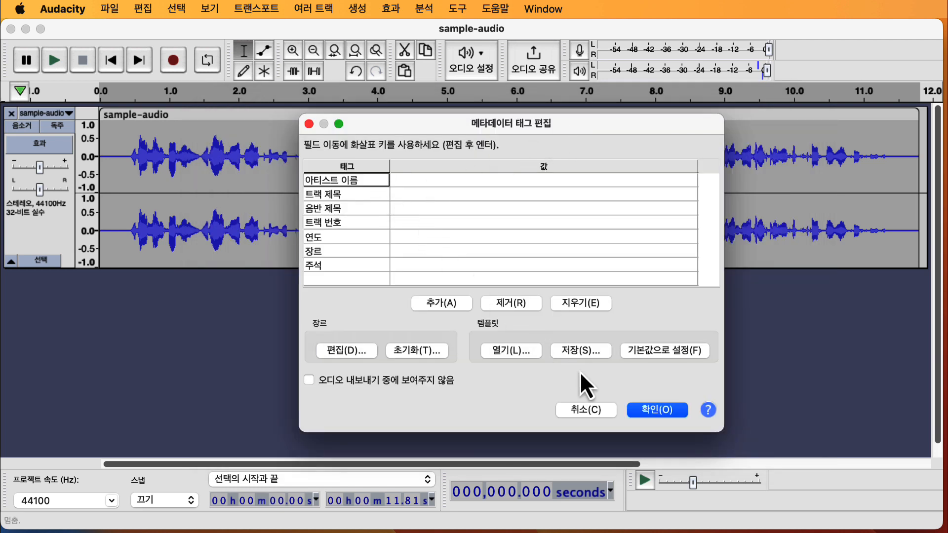
{"action": "left_click", "coordinate": [642, 411]}
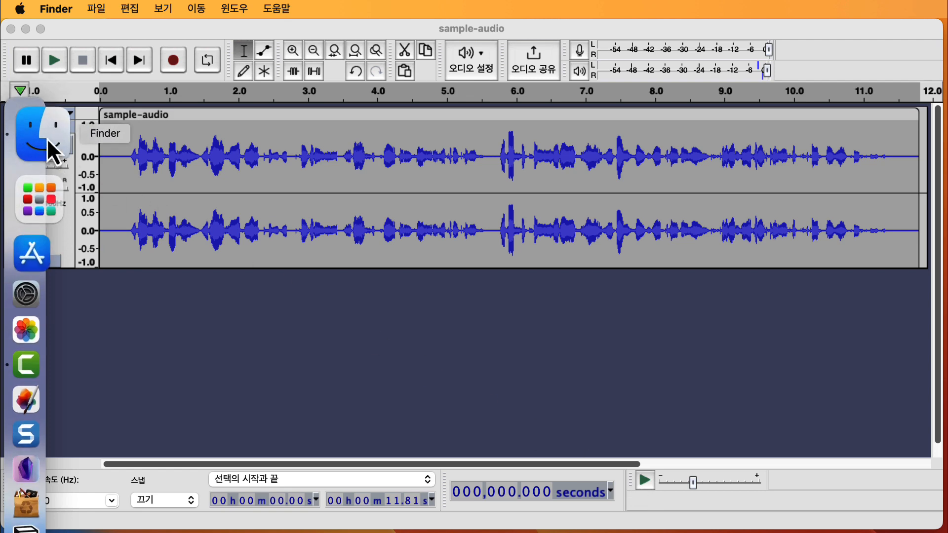
- Switch to Finder and compare the exported sample-audio.wav with the sample-audio.aup3 project file in the Documents (문서) folder
{"action": "left_click", "coordinate": [24, 124]}
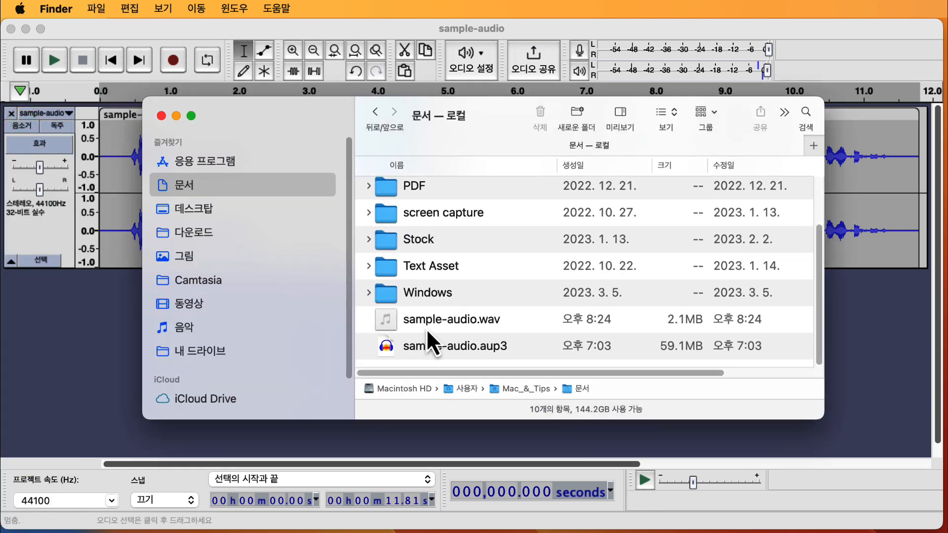
{"action": "left_click", "coordinate": [426, 327]}
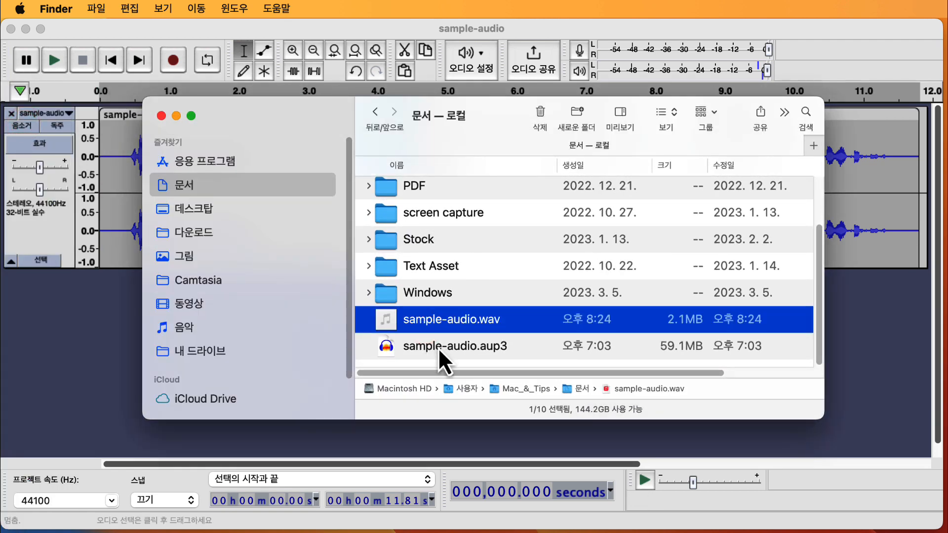
{"action": "left_click", "coordinate": [438, 348]}
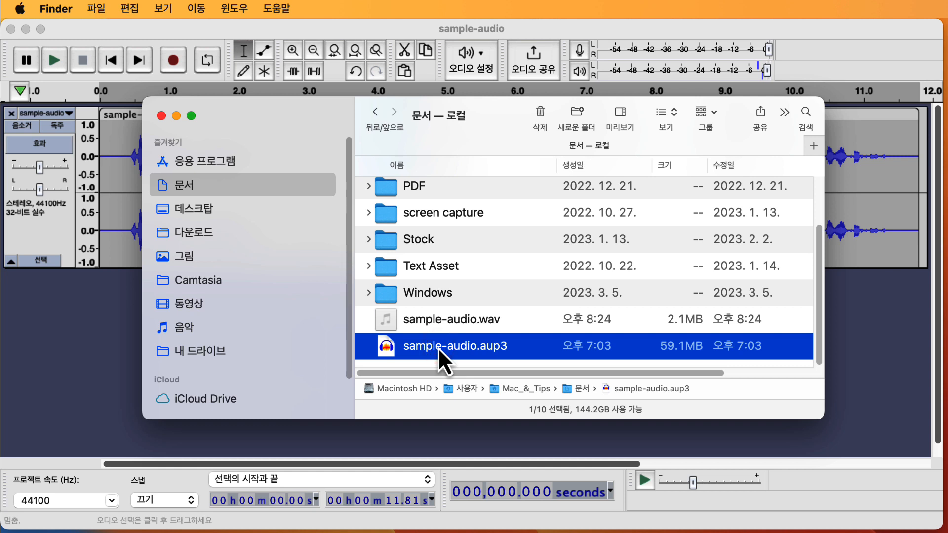
{"action": "left_click", "coordinate": [460, 327]}
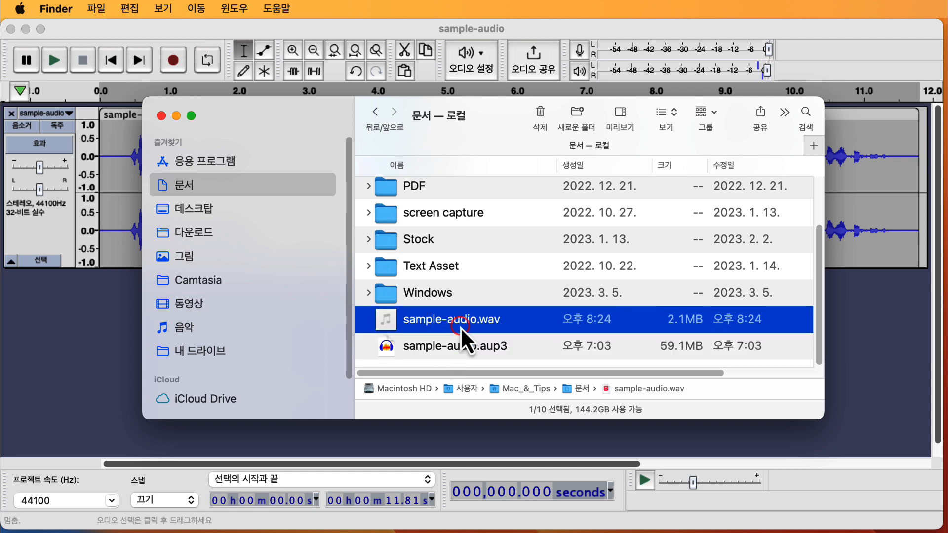